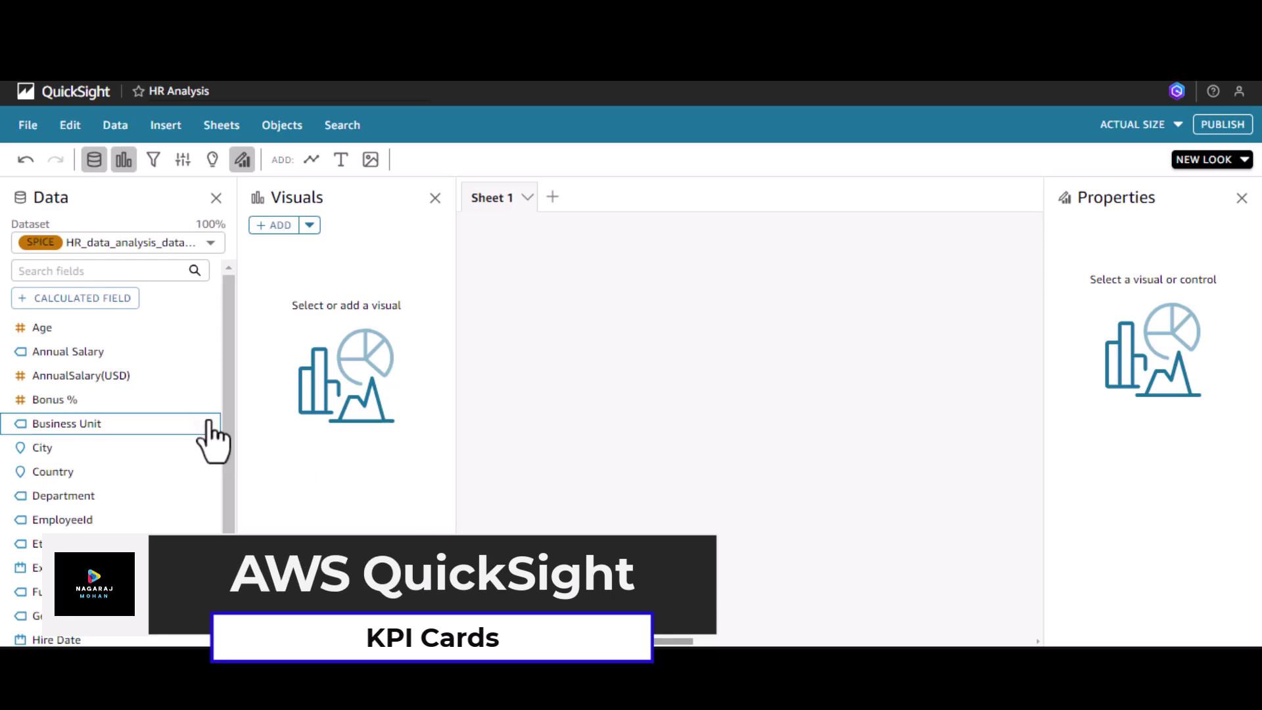
Add a Key Performance Indicator visual to Sheet 1 and stretch it taller
{"action": "left_click", "coordinate": [309, 225]}
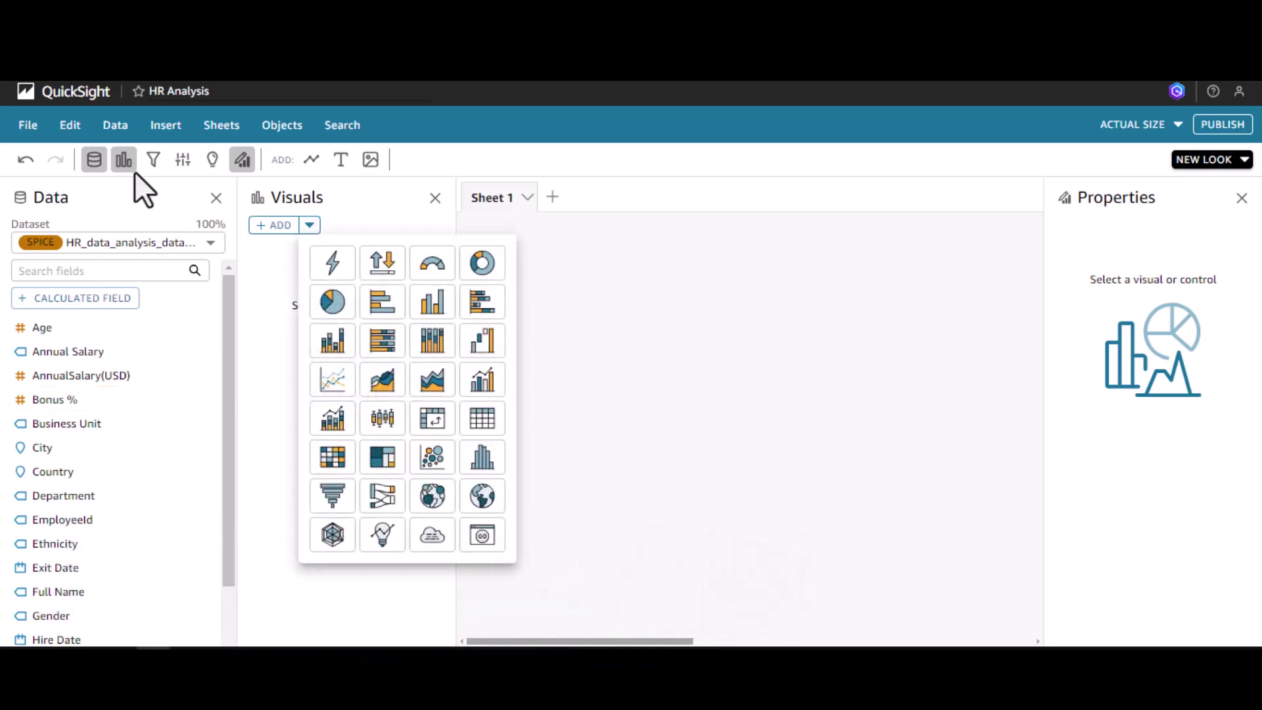
{"action": "left_click", "coordinate": [383, 263]}
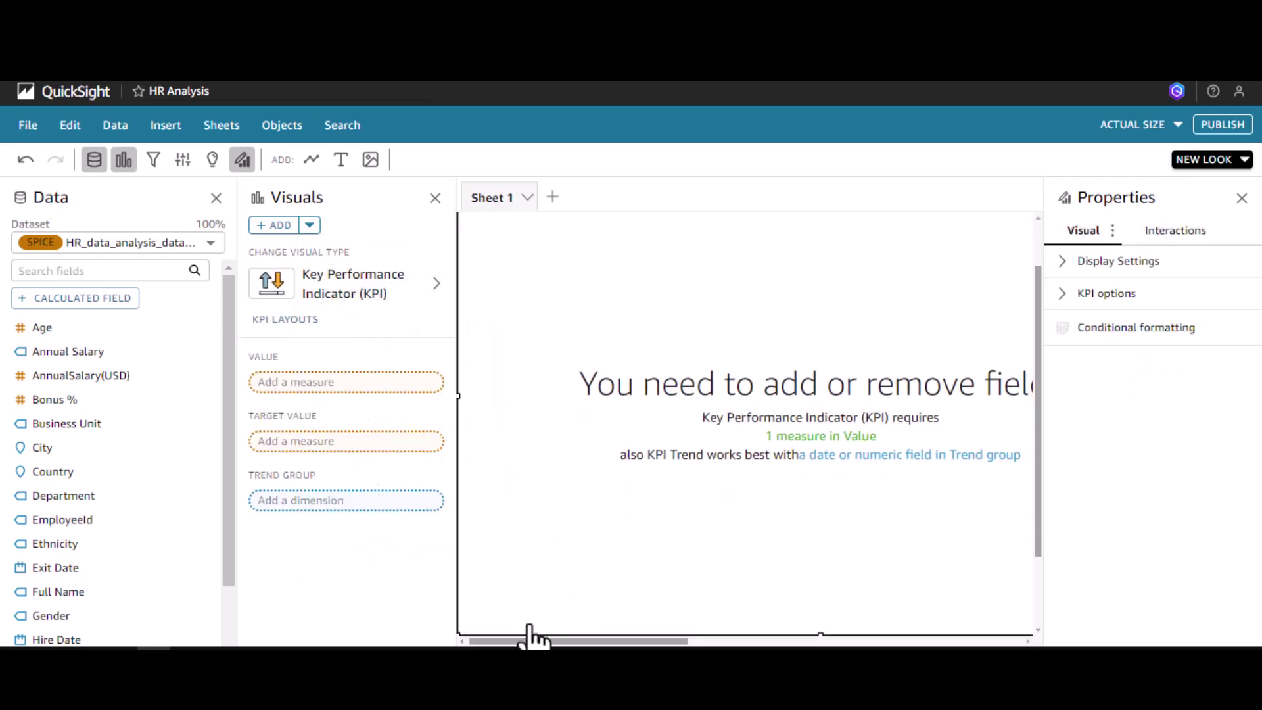
{"action": "left_click_drag", "start_coordinate": [554, 641], "coordinate": [523, 358]}
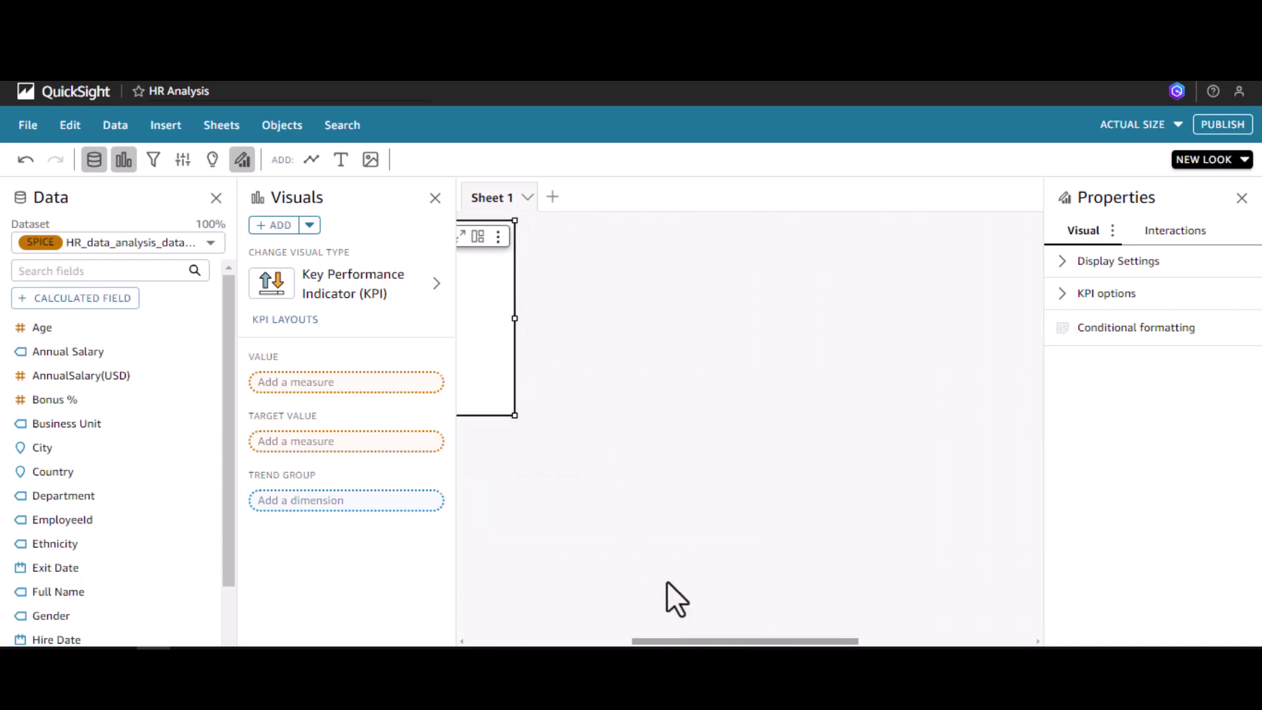
{"action": "left_click_drag", "start_coordinate": [713, 642], "coordinate": [545, 641]}
{"action": "left_click_drag", "start_coordinate": [707, 414], "coordinate": [705, 497]}
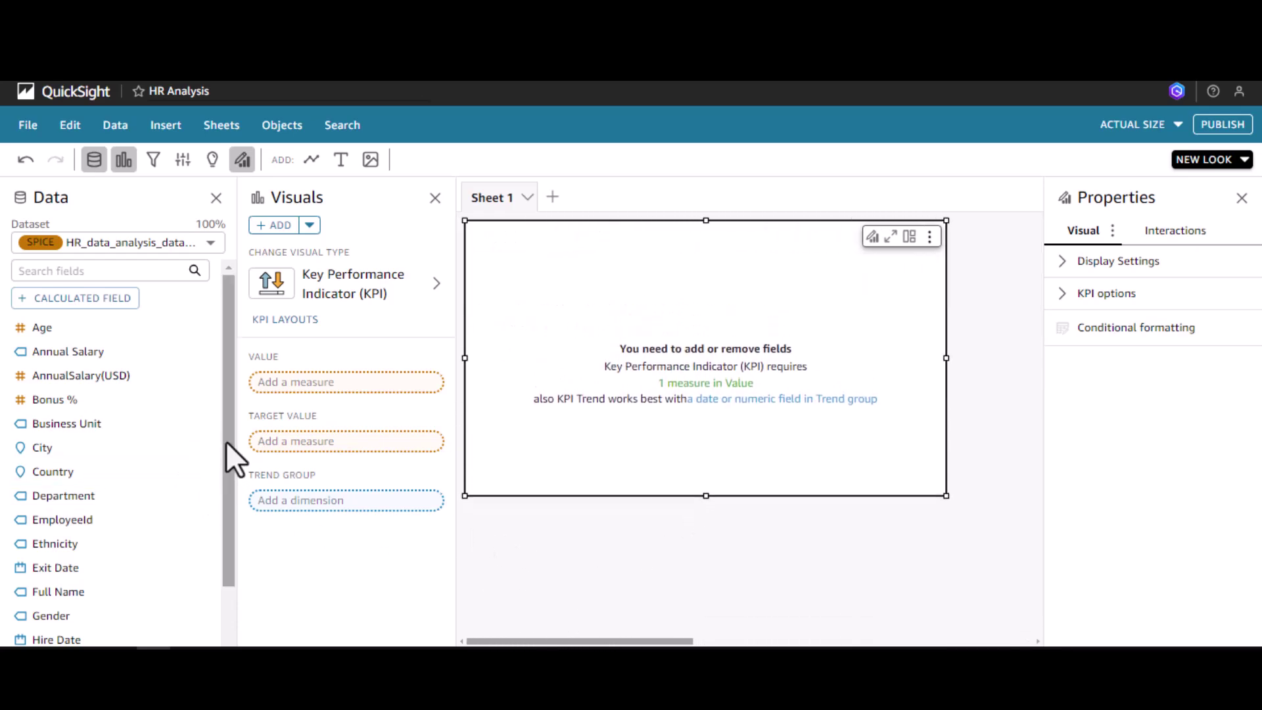
Place AnnualSalary(USD) in the KPI's Value well, showing the sum 113,217,365
{"action": "left_click_drag", "start_coordinate": [225, 445], "coordinate": [231, 479]}
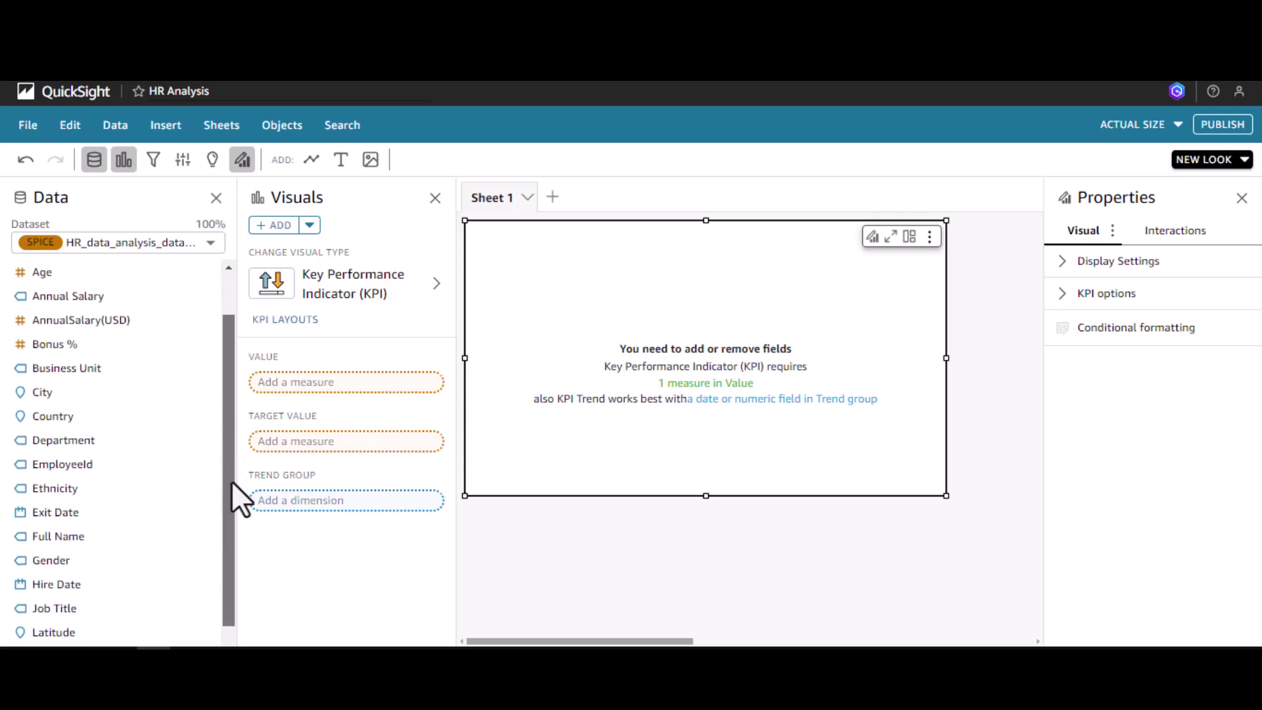
{"action": "left_click_drag", "start_coordinate": [121, 326], "coordinate": [349, 396]}
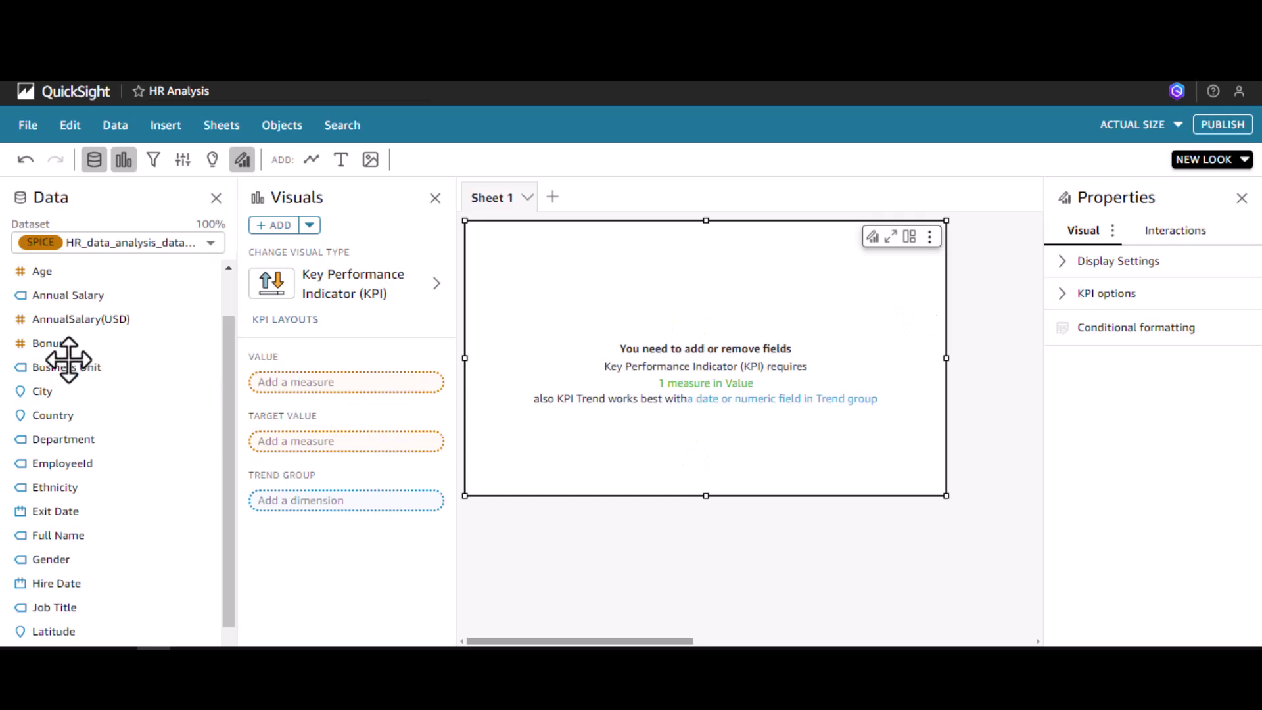
{"action": "left_click_drag", "start_coordinate": [68, 319], "coordinate": [277, 385]}
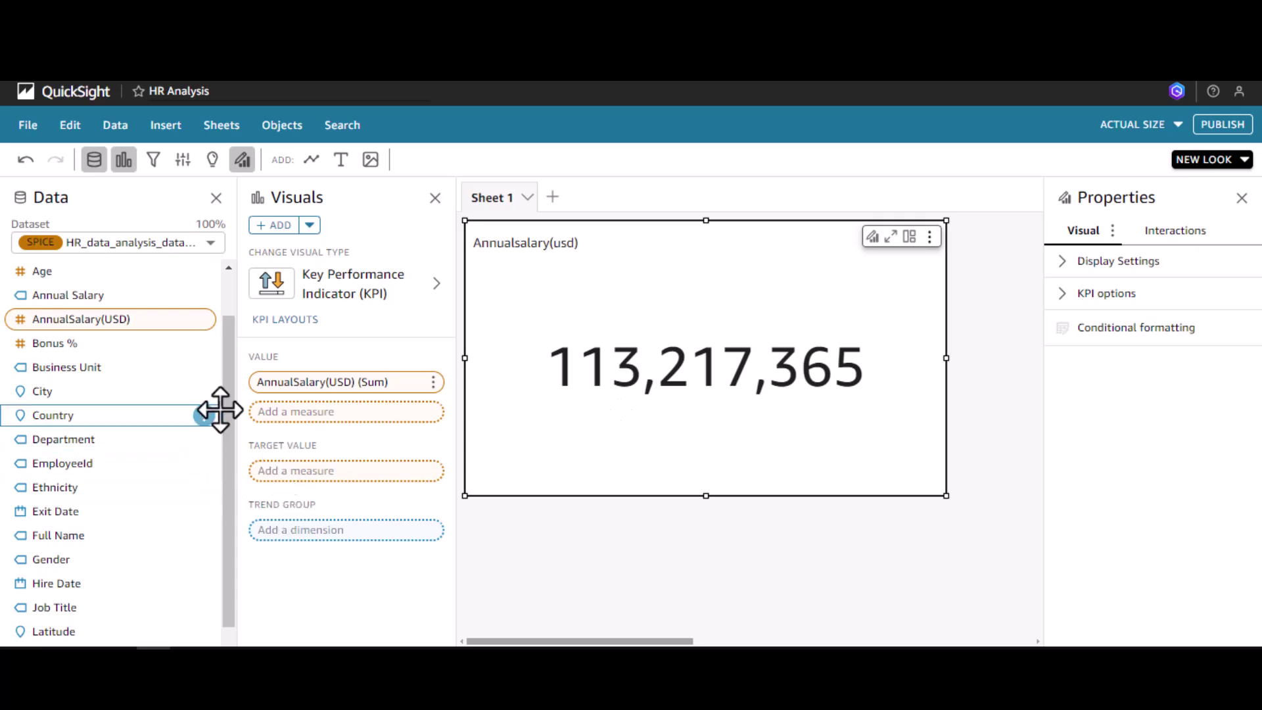
Use Hire Date as the KPI's trend group, showing 318,687 up 120.16%
{"action": "left_click_drag", "start_coordinate": [223, 402], "coordinate": [235, 451]}
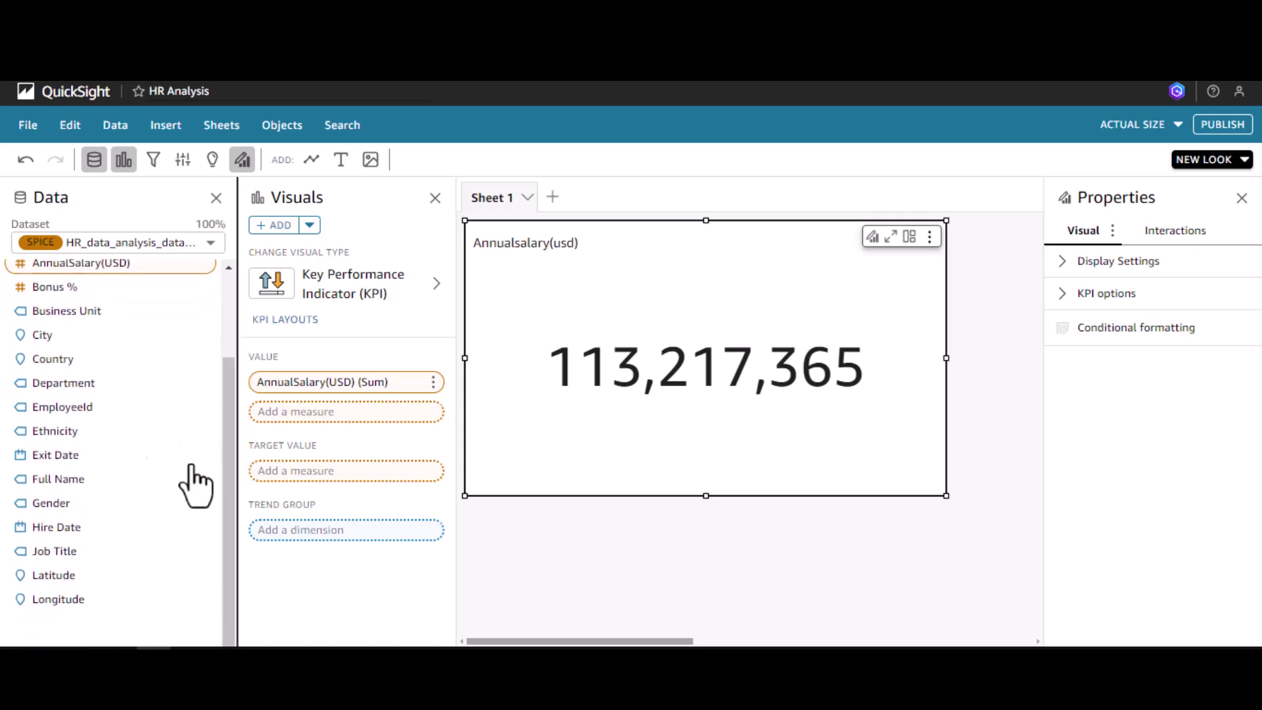
{"action": "left_click_drag", "start_coordinate": [61, 526], "coordinate": [319, 534]}
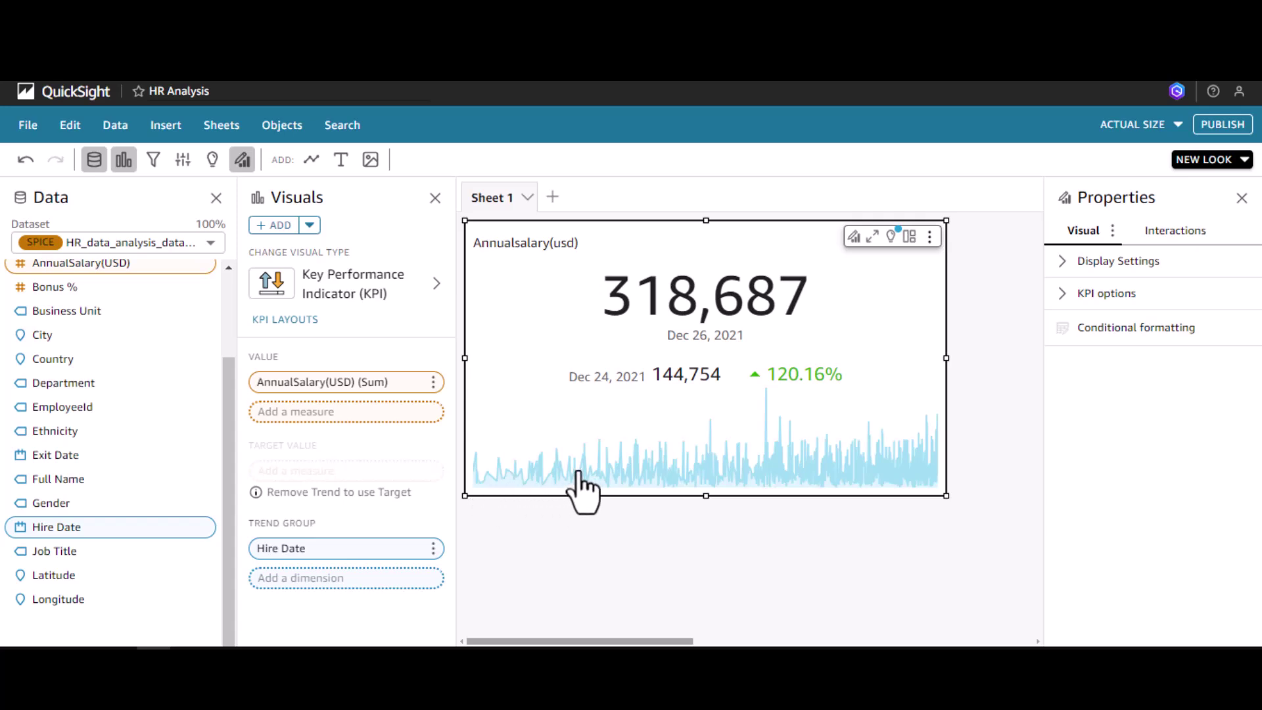
Aggregate the Hire Date trend by year
{"action": "left_click", "coordinate": [433, 551]}
{"action": "mouse_move", "coordinate": [548, 499]}
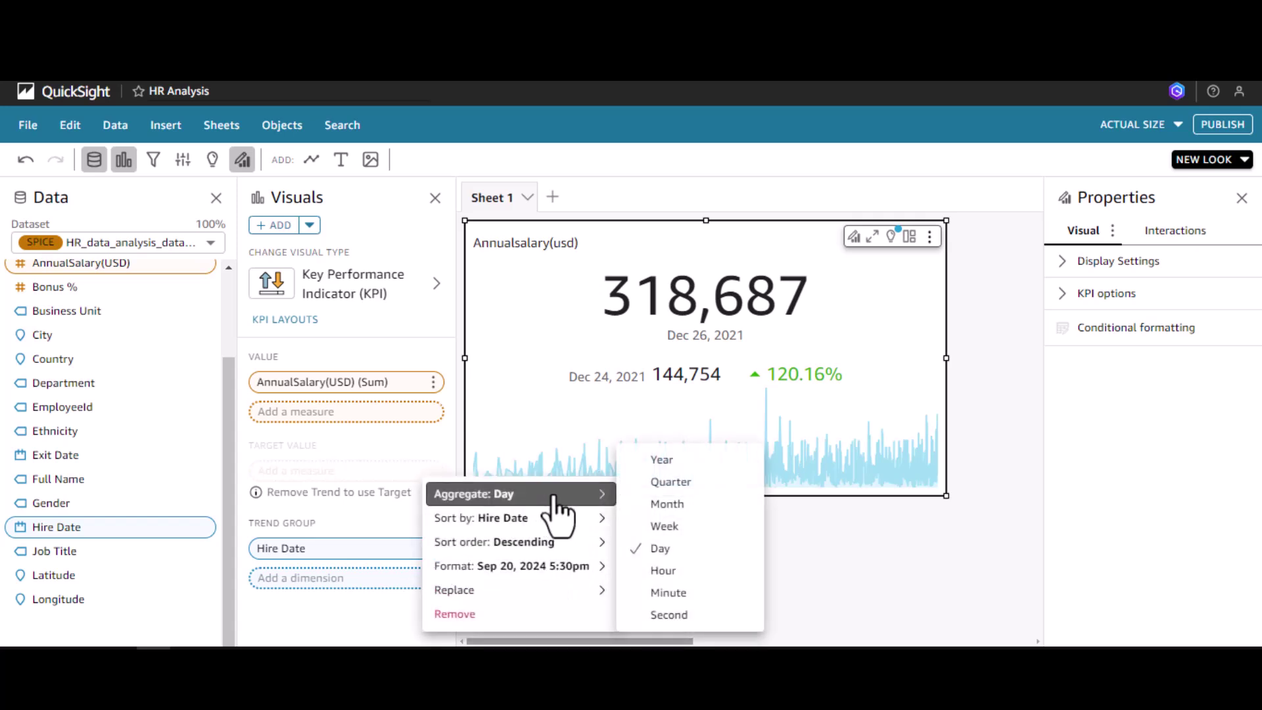
{"action": "left_click", "coordinate": [662, 459]}
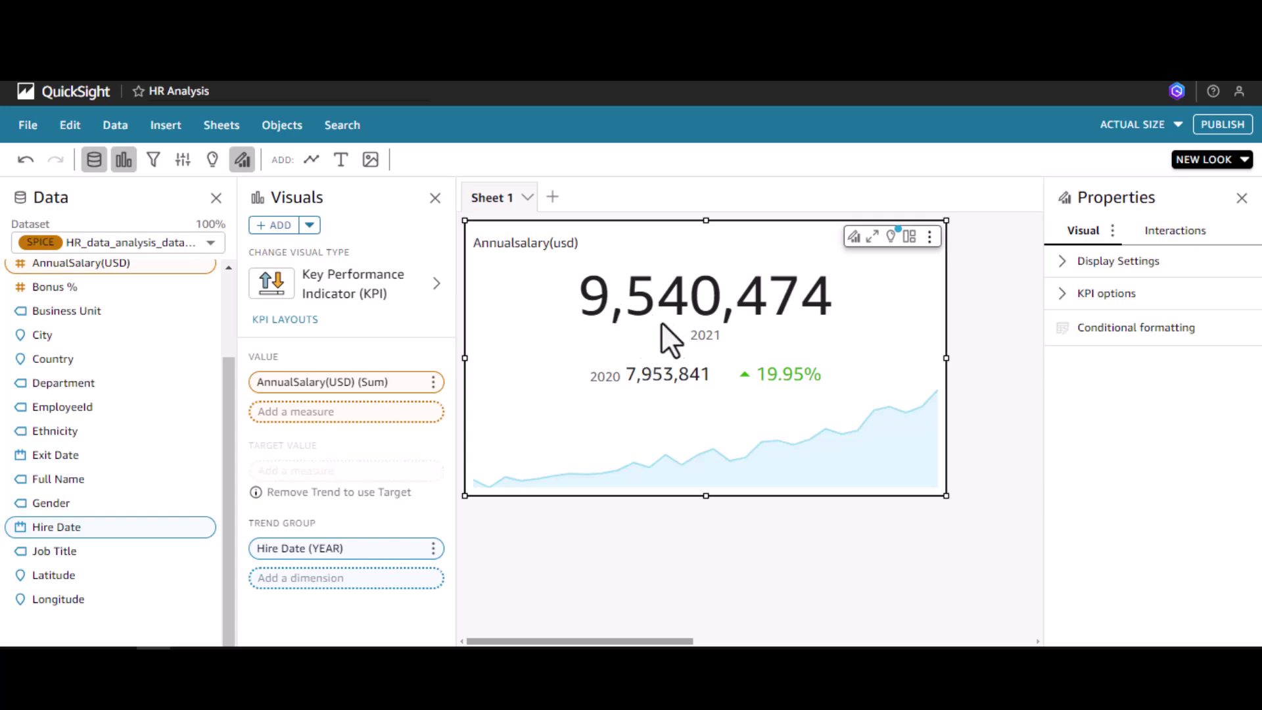
{"action": "mouse_move", "coordinate": [626, 322]}
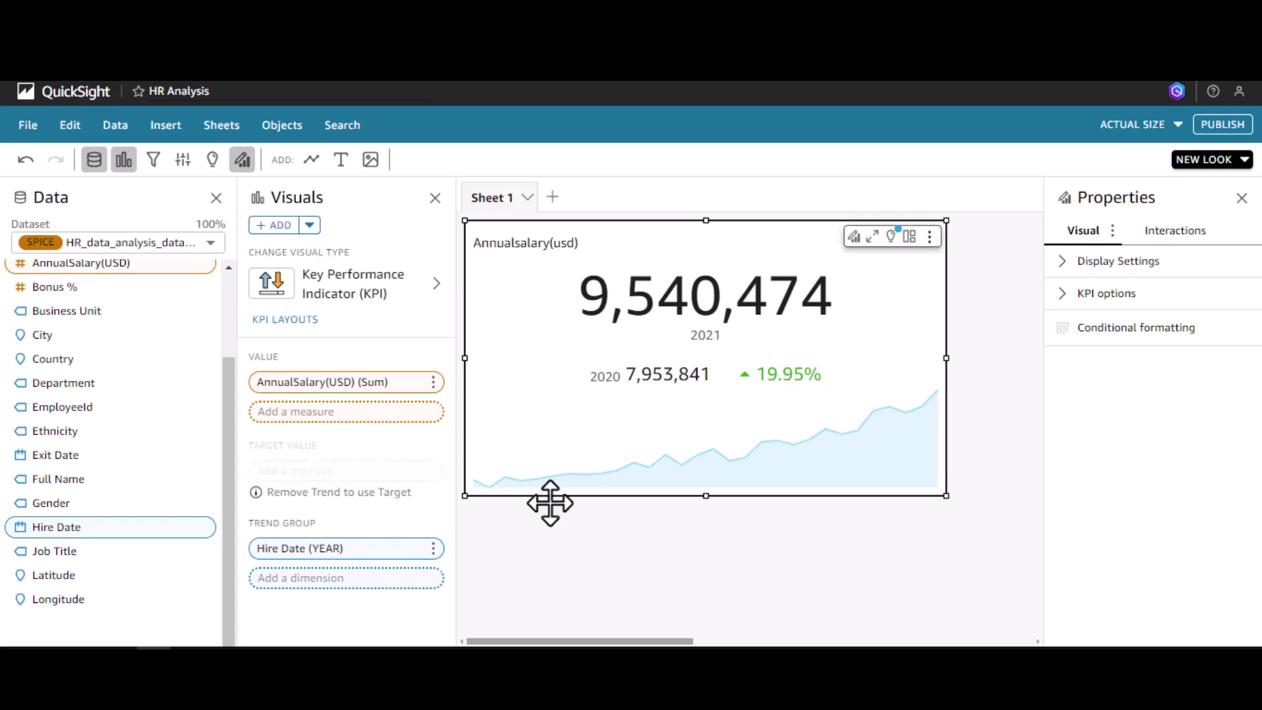
Try quarter and then month aggregation for the Hire Date trend
{"action": "left_click", "coordinate": [433, 549]}
{"action": "mouse_move", "coordinate": [545, 494]}
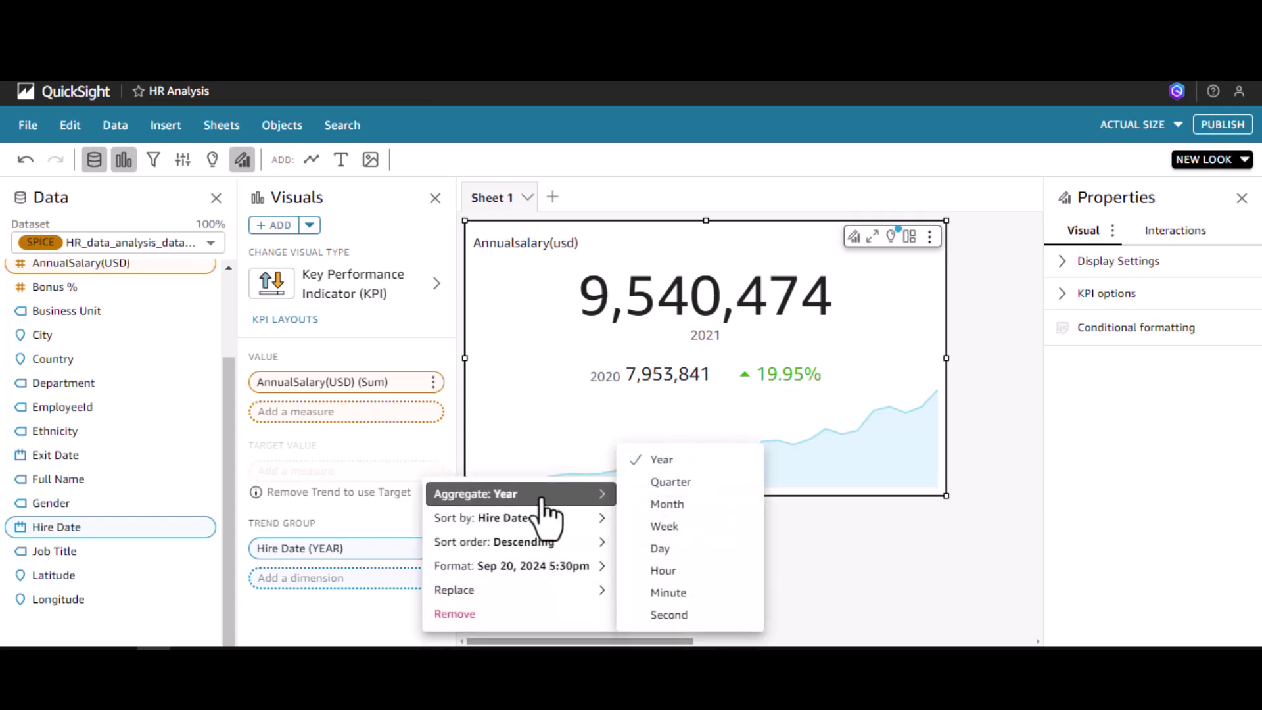
{"action": "left_click", "coordinate": [706, 486]}
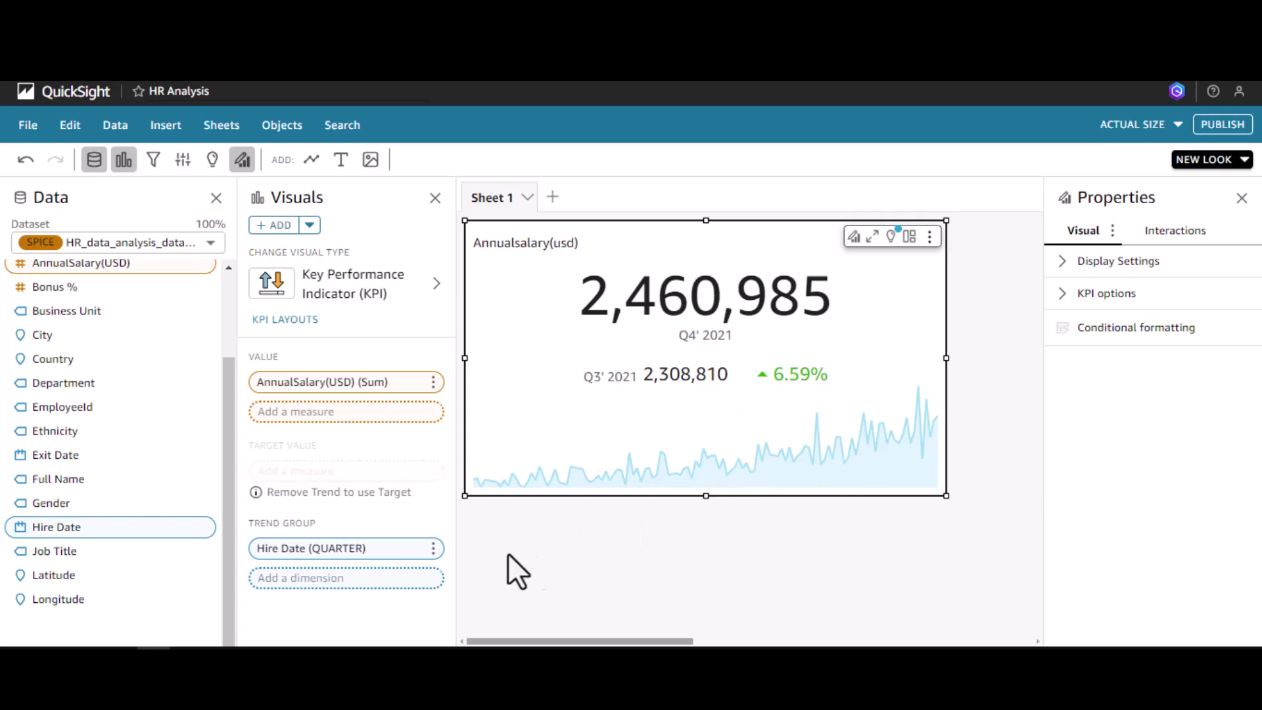
{"action": "left_click", "coordinate": [433, 548]}
{"action": "mouse_move", "coordinate": [570, 501]}
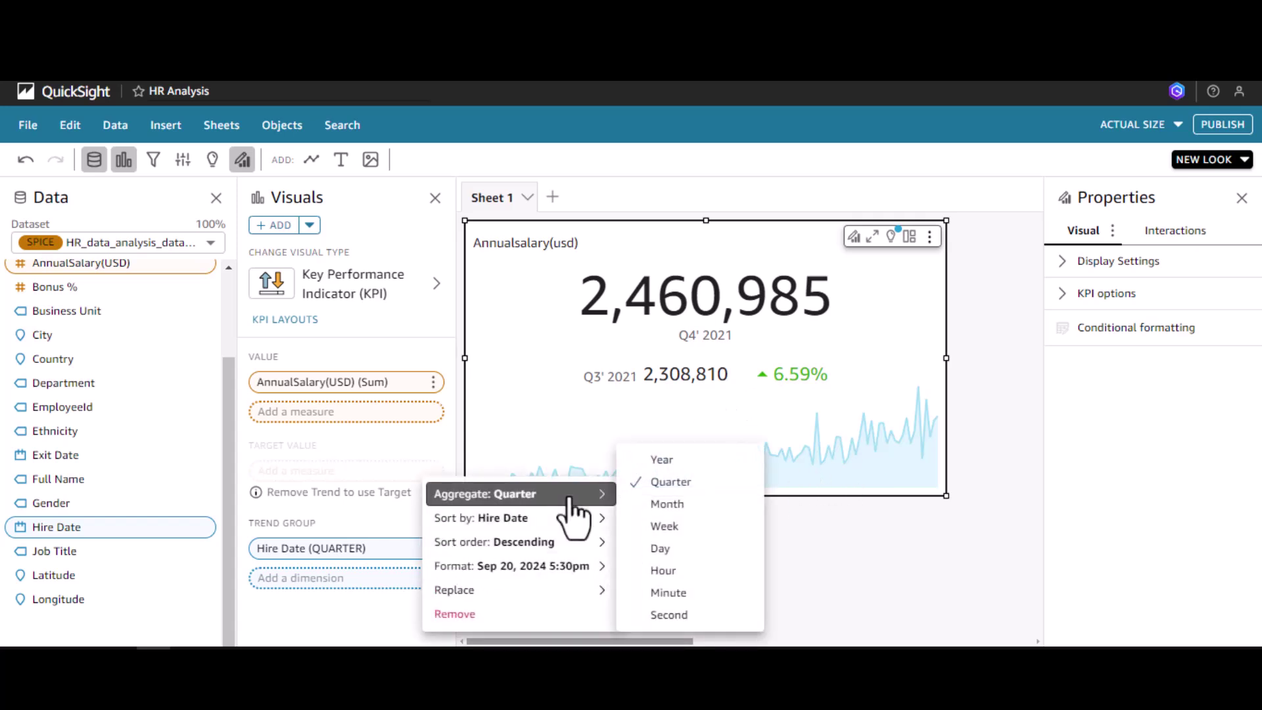
{"action": "left_click", "coordinate": [670, 505]}
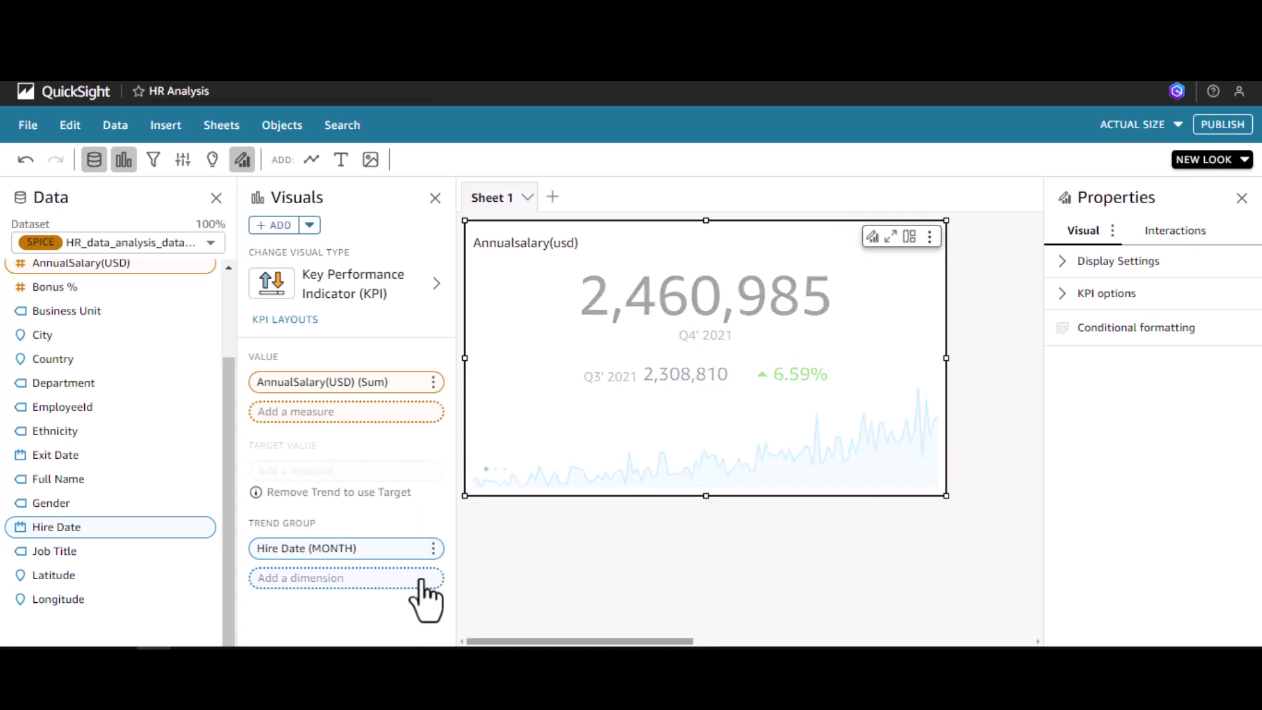
Return the Hire Date trend to Year, comparing 9,540,474 (2021) with 7,953,841 (2020)
{"action": "left_click", "coordinate": [433, 548]}
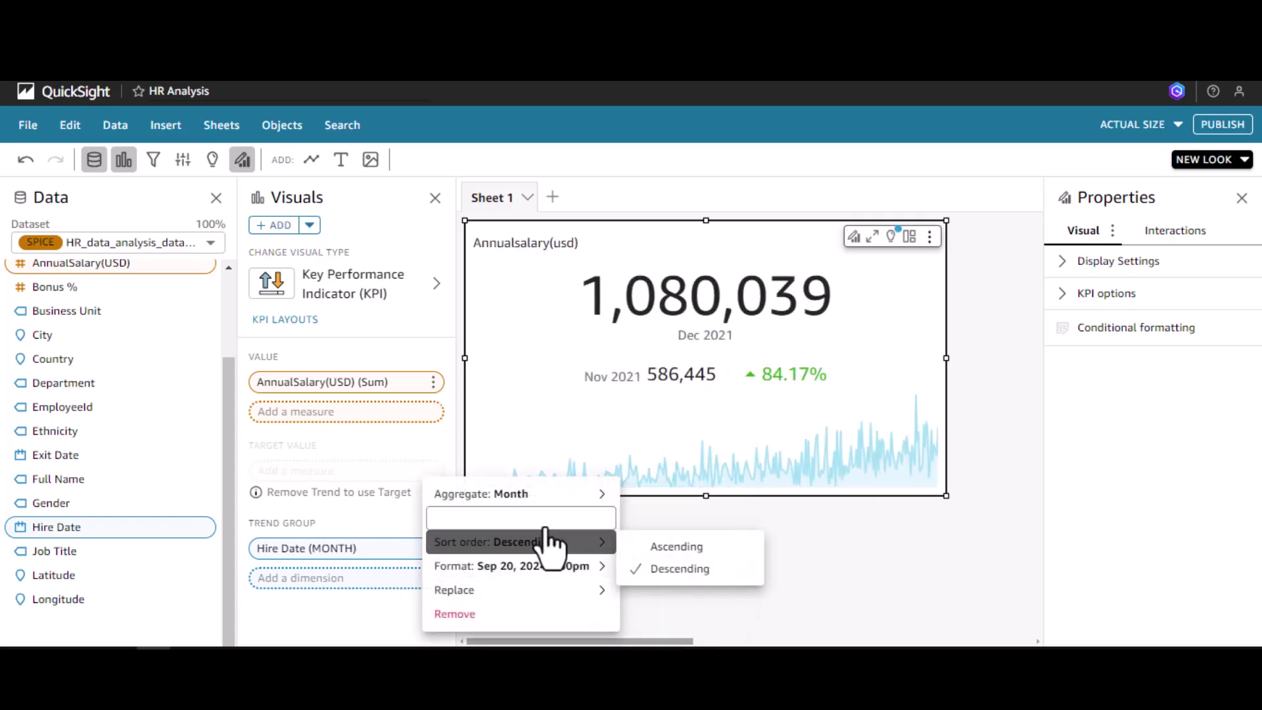
{"action": "mouse_move", "coordinate": [591, 494]}
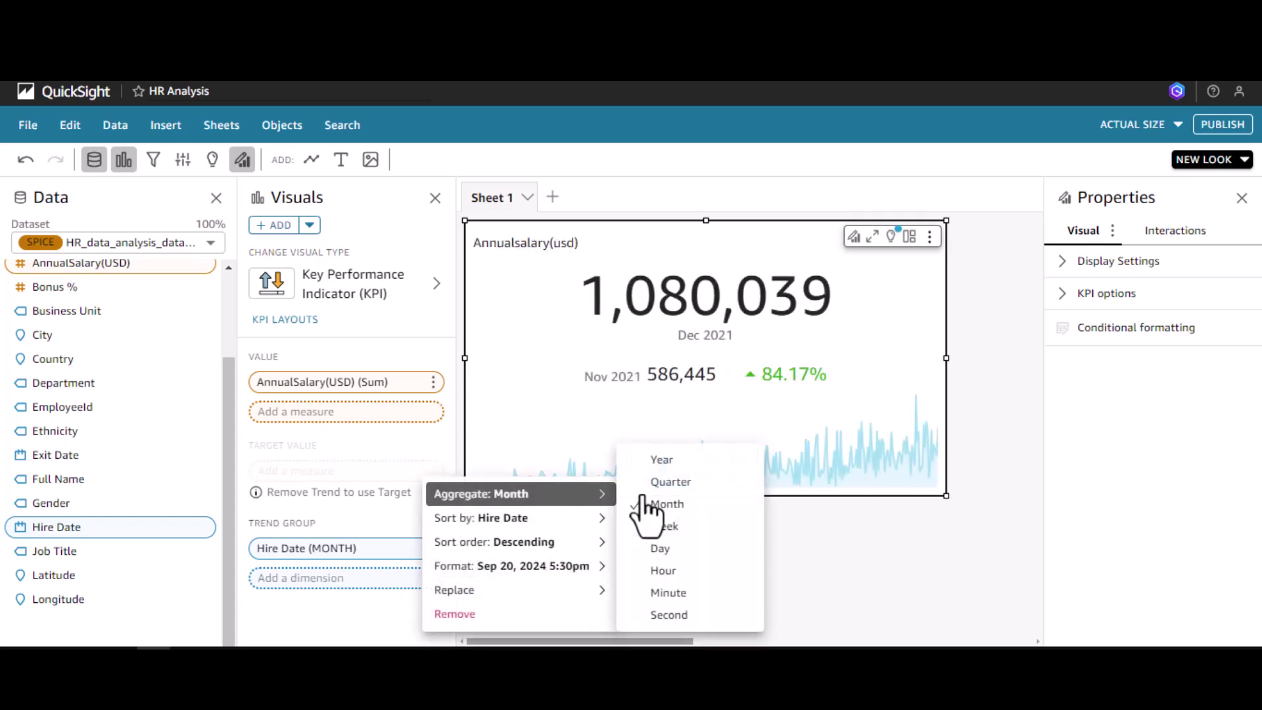
{"action": "left_click", "coordinate": [669, 460]}
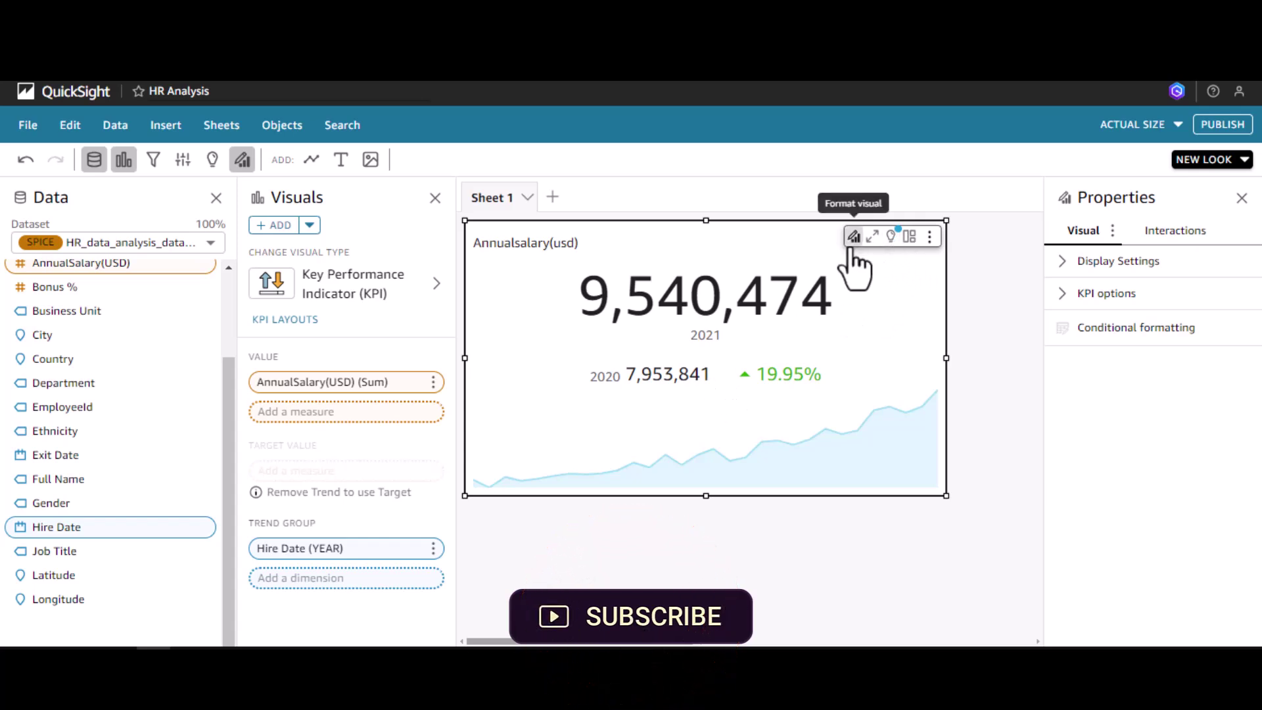
Apply the second KPI layout, with both yearly totals above a centred 19.95% change
{"action": "left_click", "coordinate": [911, 238]}
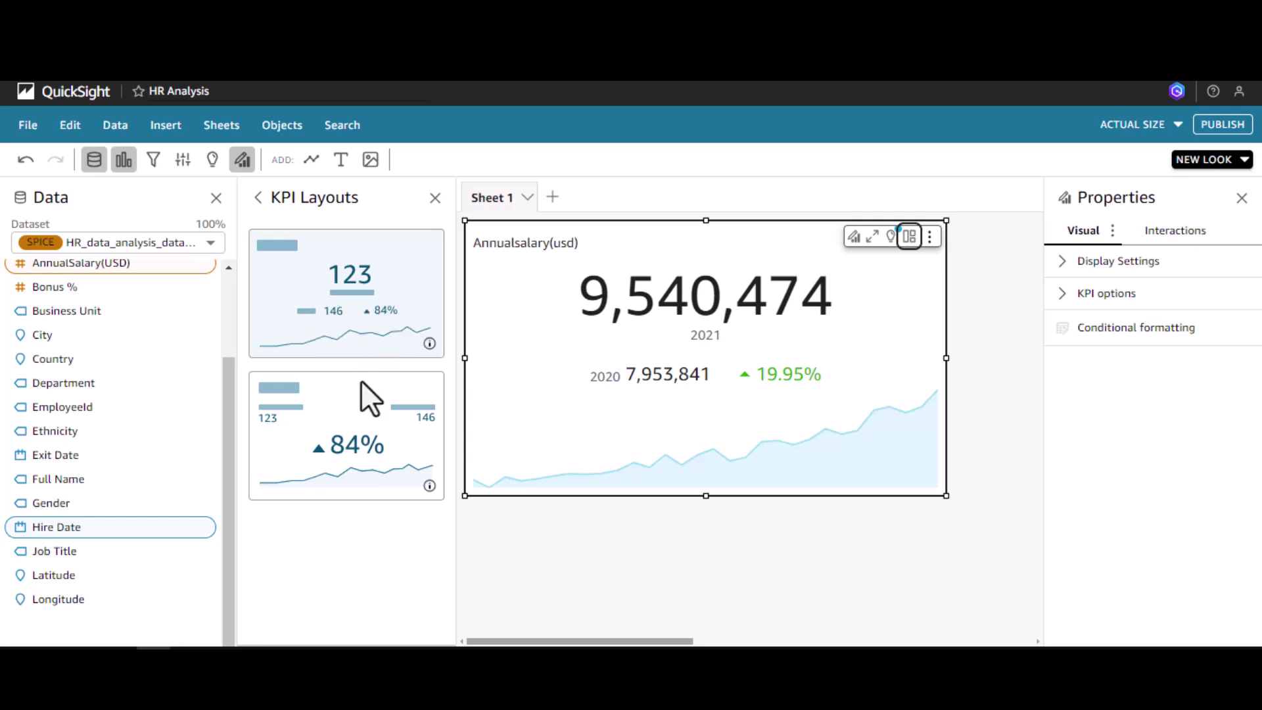
{"action": "left_click", "coordinate": [354, 433]}
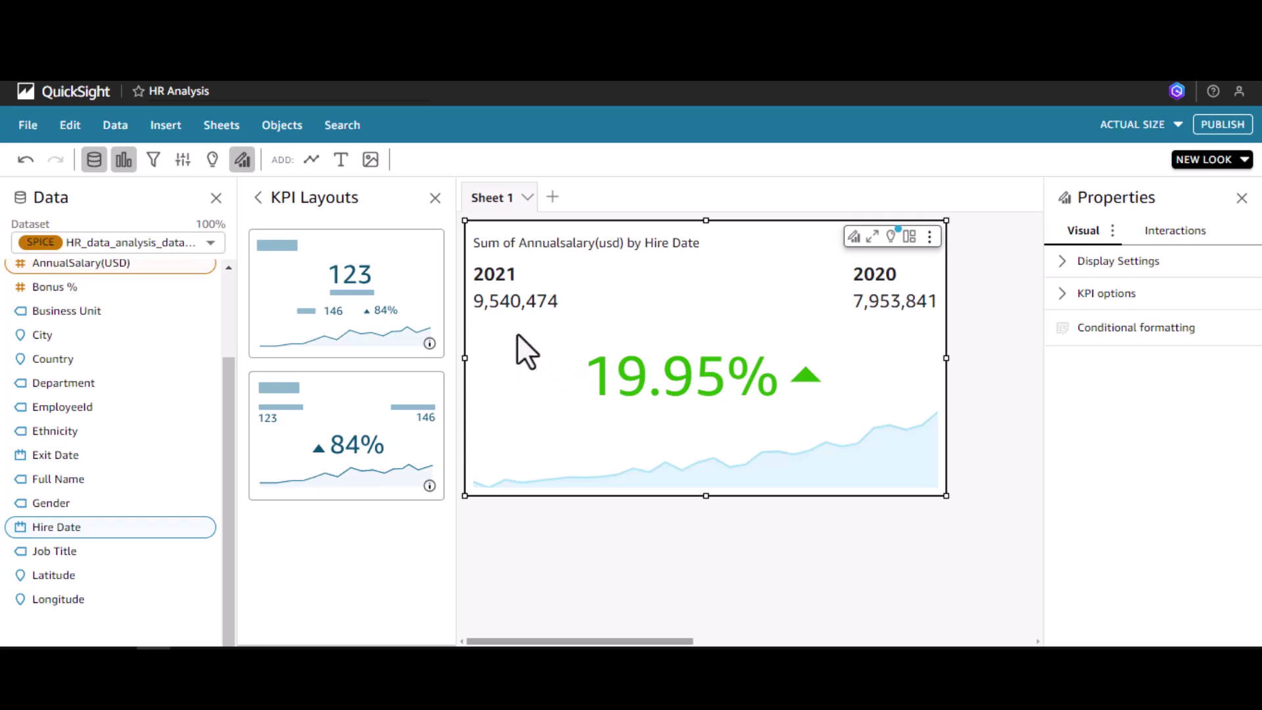
Retitle the salary KPI 'Total Salary' and expand its KPI options
{"action": "left_click", "coordinate": [435, 197]}
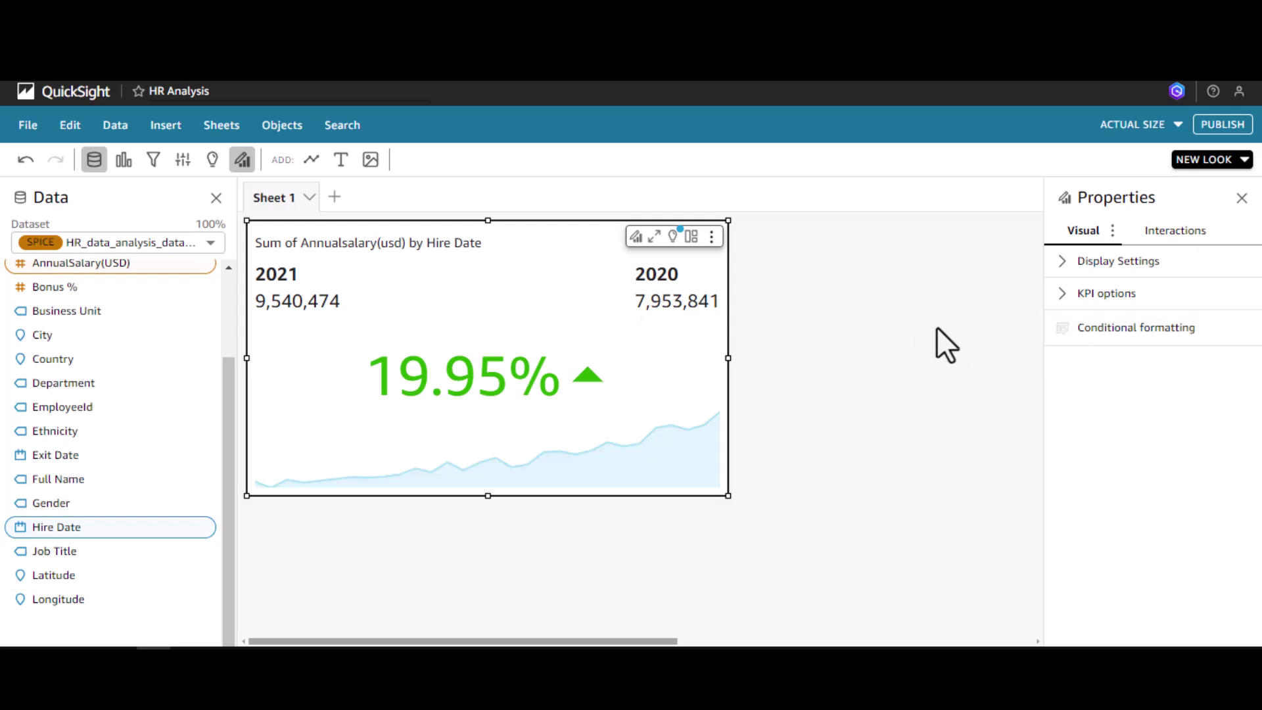
{"action": "left_click", "coordinate": [1063, 264]}
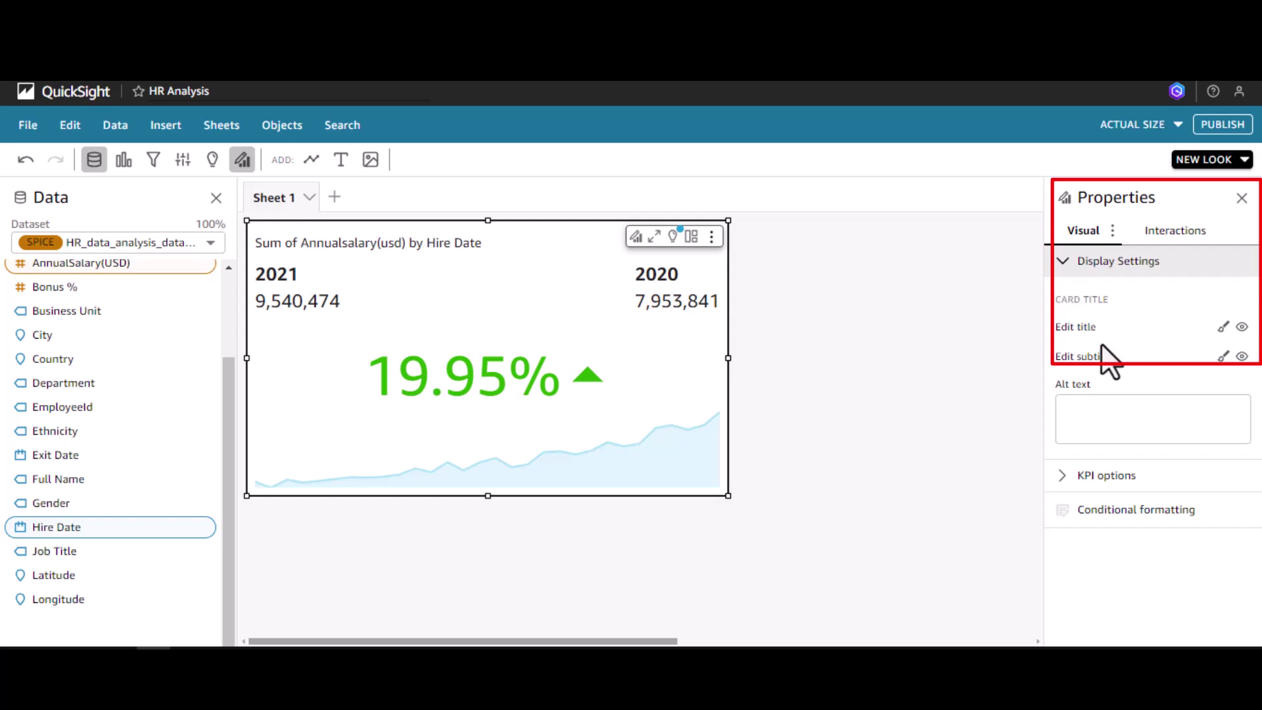
{"action": "left_click", "coordinate": [1223, 327]}
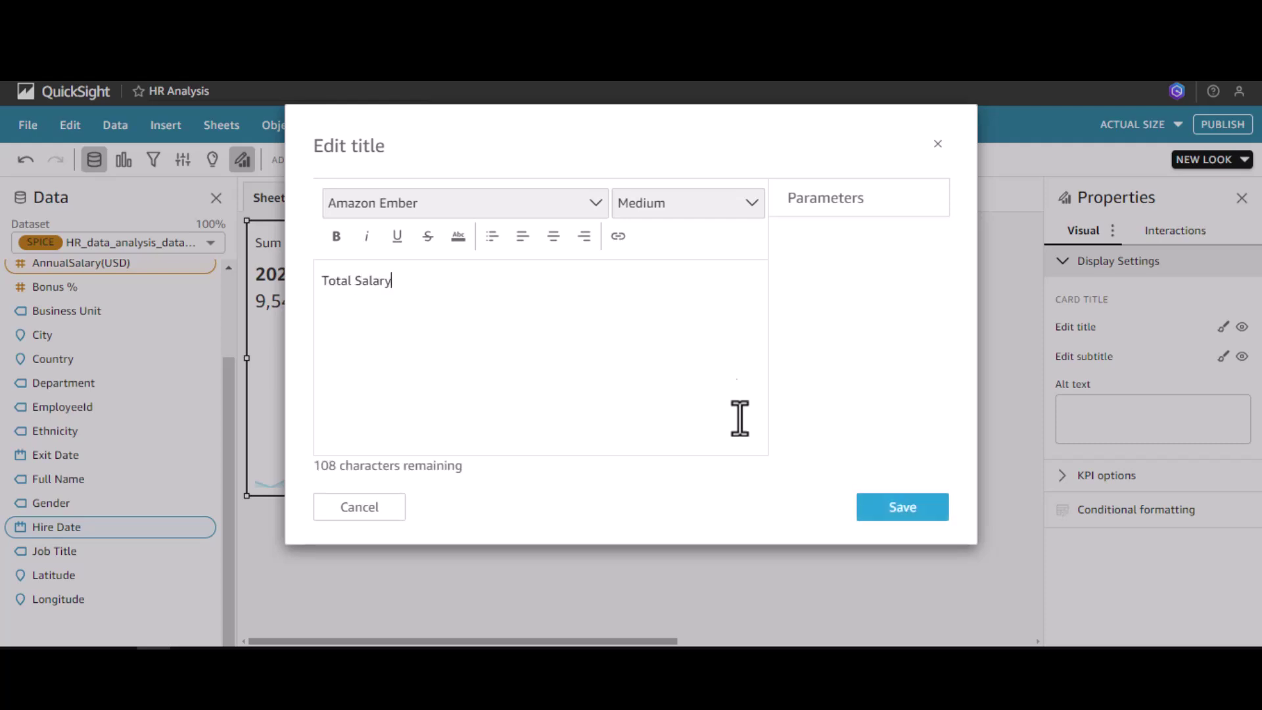
{"action": "left_click", "coordinate": [899, 511]}
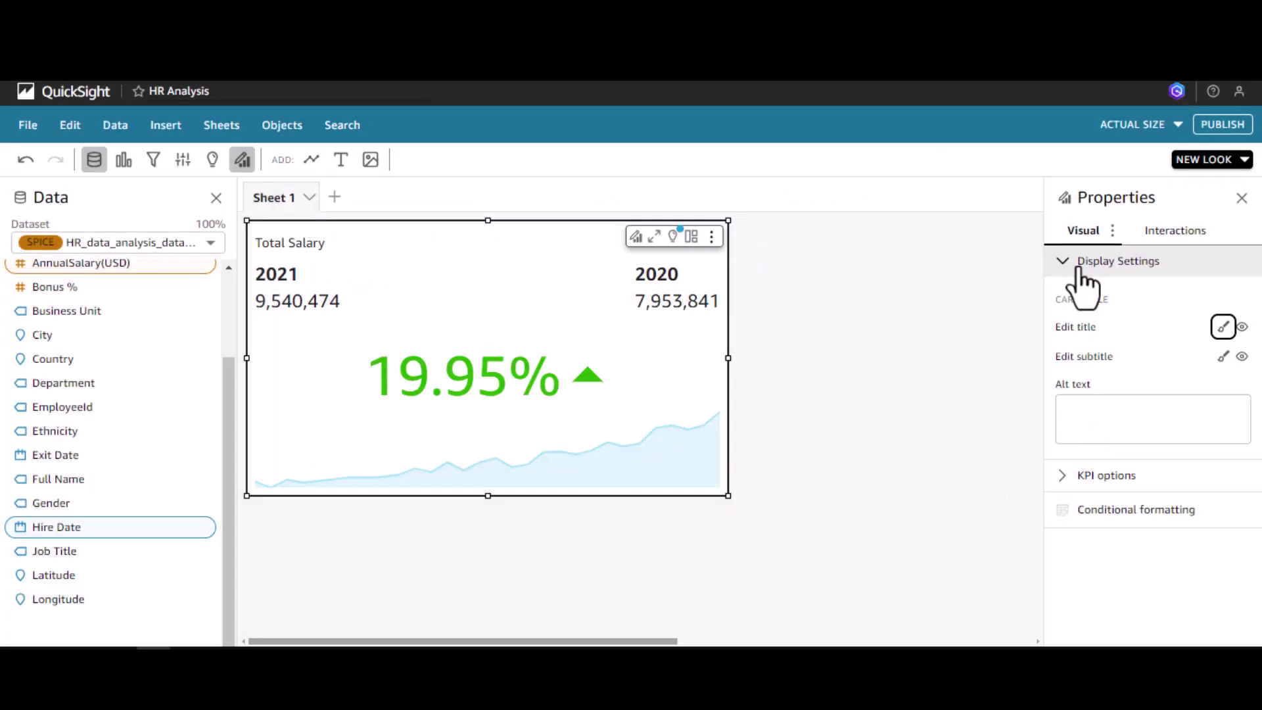
{"action": "left_click", "coordinate": [1062, 260]}
{"action": "left_click", "coordinate": [1066, 295]}
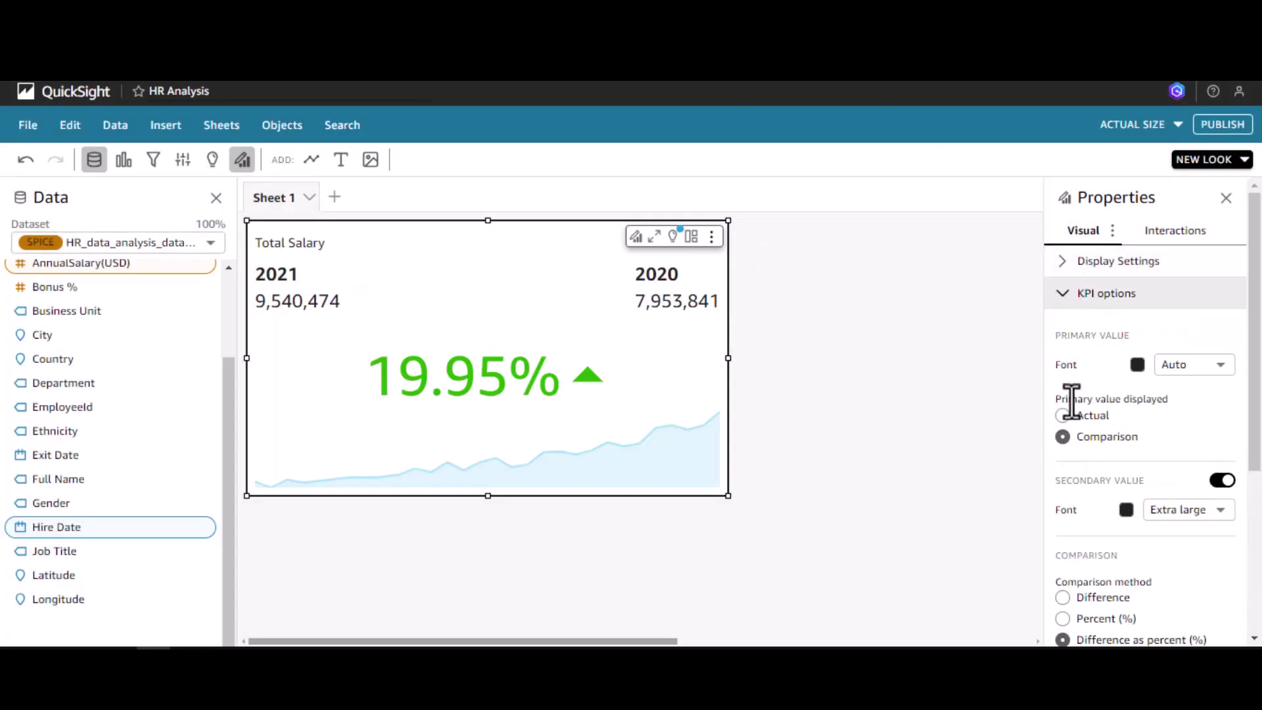
Set Primary value displayed to Comparison and the secondary value font to Extra large
{"action": "left_click_drag", "start_coordinate": [1054, 399], "coordinate": [1175, 405]}
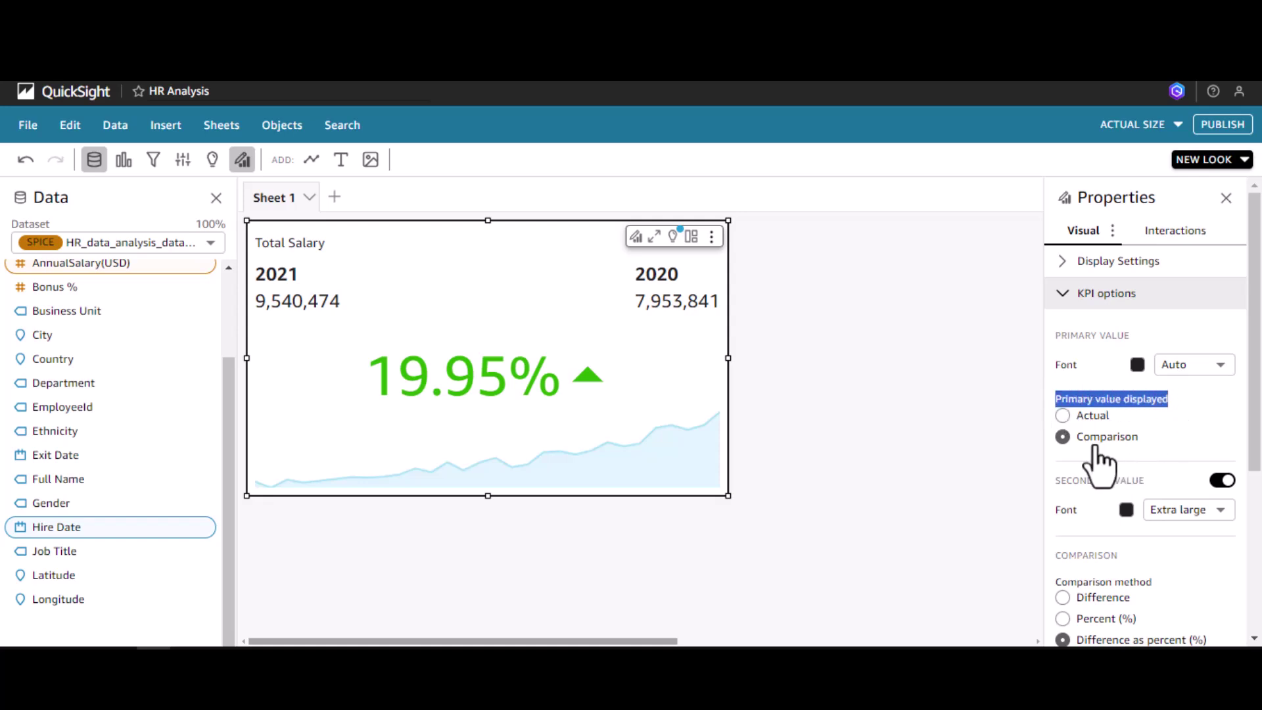
{"action": "left_click", "coordinate": [1064, 417]}
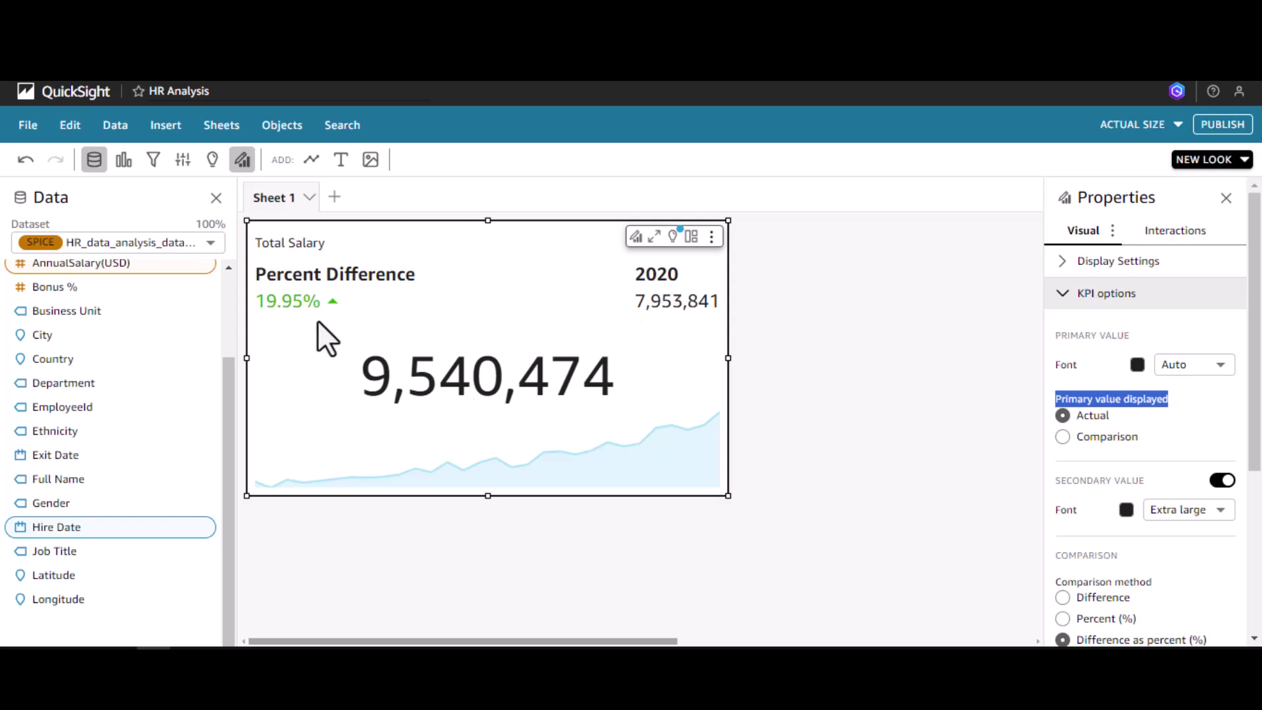
{"action": "left_click", "coordinate": [1085, 439]}
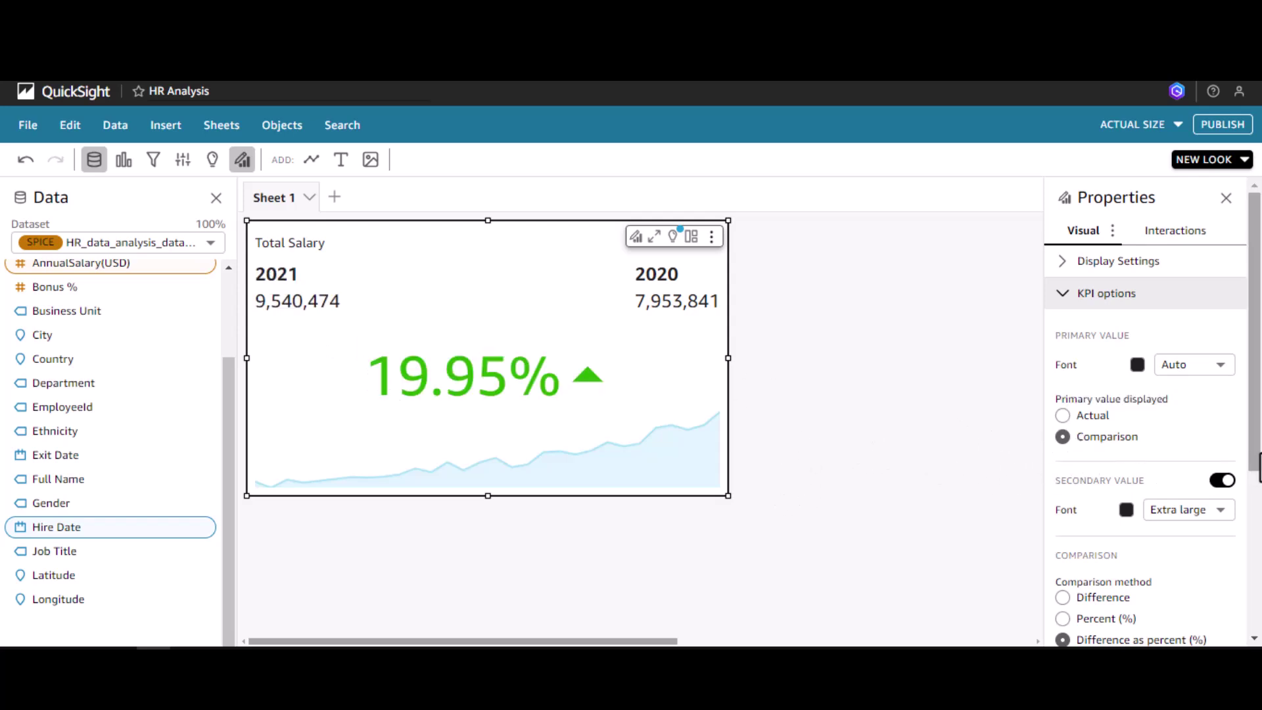
Try Difference and Percent (%) comparison methods, settling on Difference as percent (%) at 19.95%
{"action": "left_click_drag", "start_coordinate": [1245, 455], "coordinate": [1255, 567]}
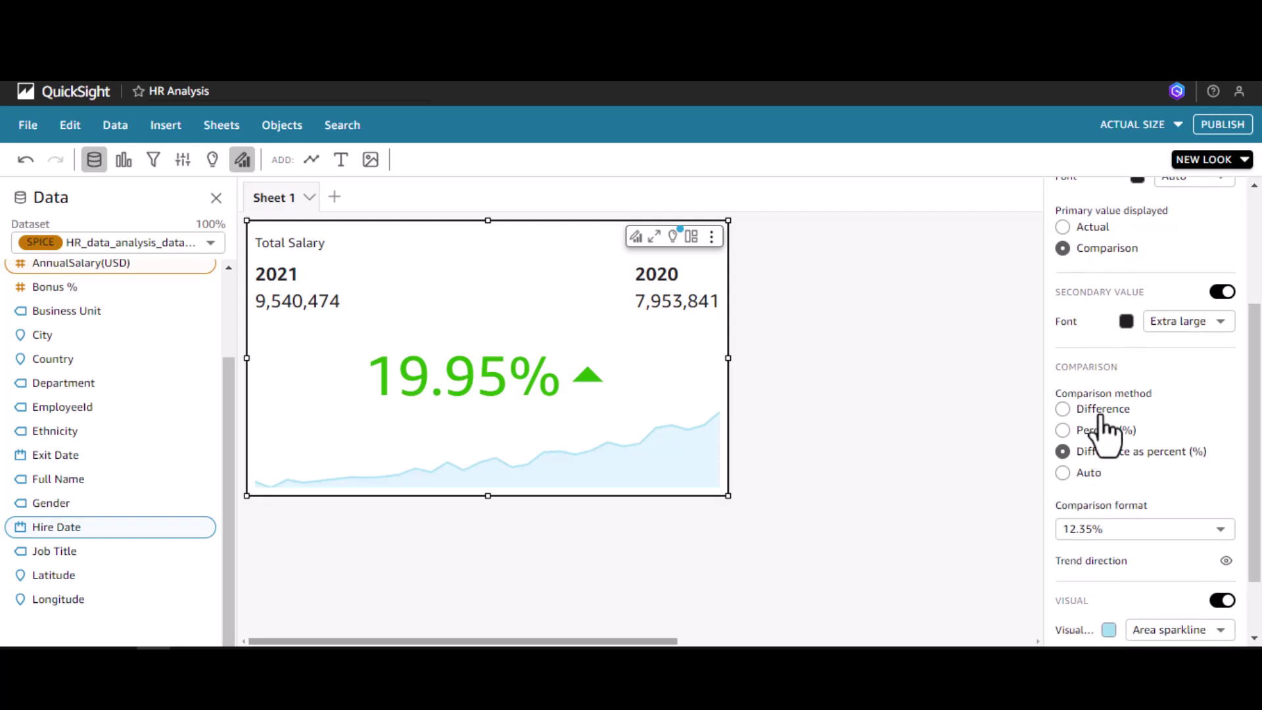
{"action": "left_click", "coordinate": [1062, 408]}
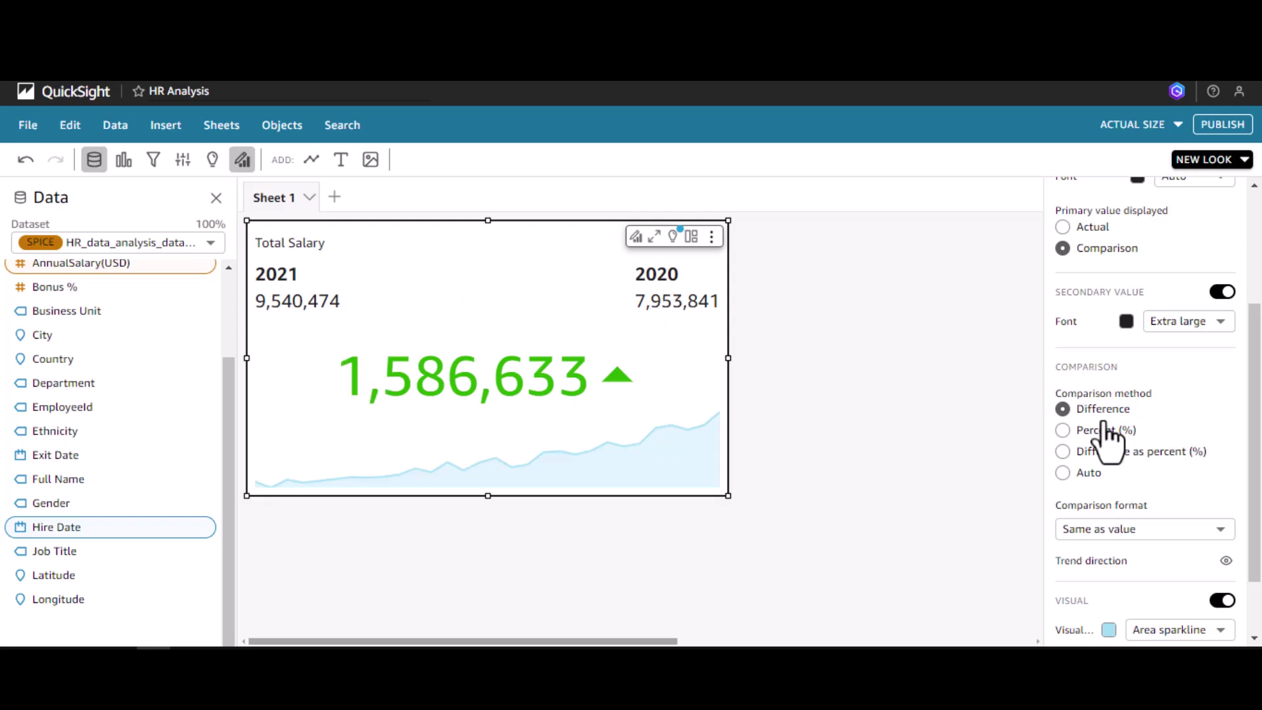
{"action": "left_click", "coordinate": [1062, 430]}
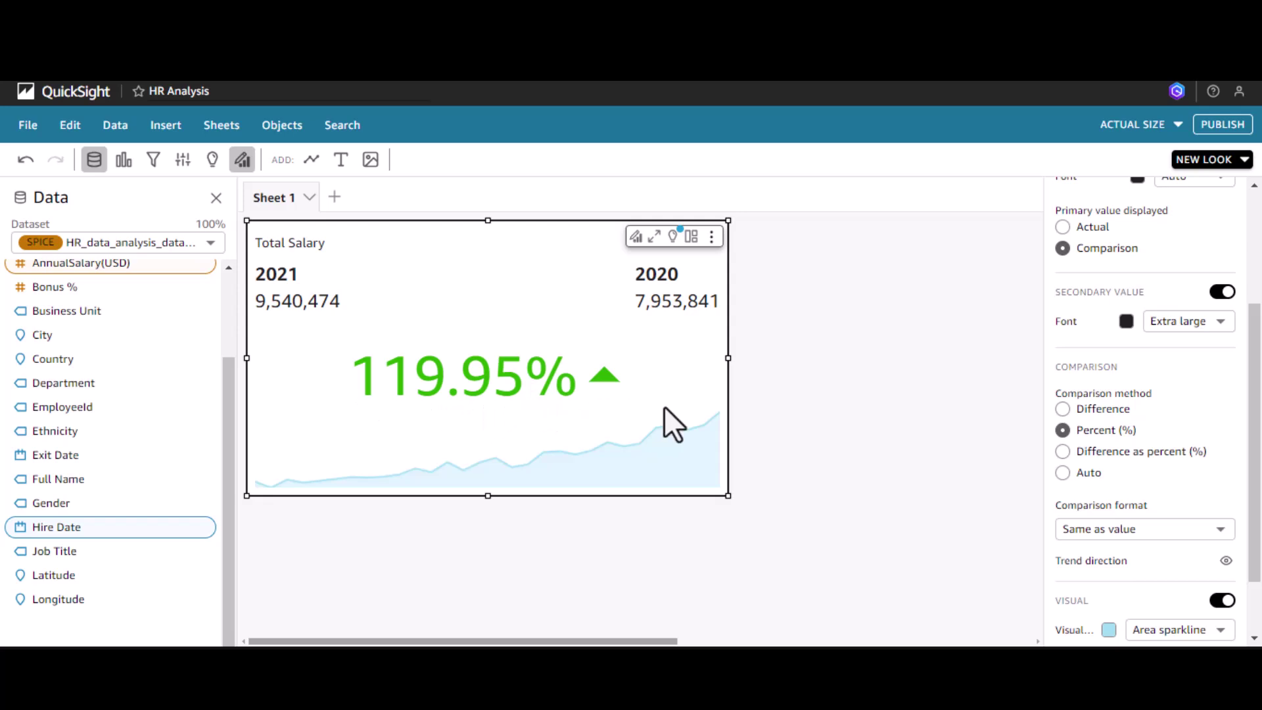
{"action": "left_click", "coordinate": [1063, 453]}
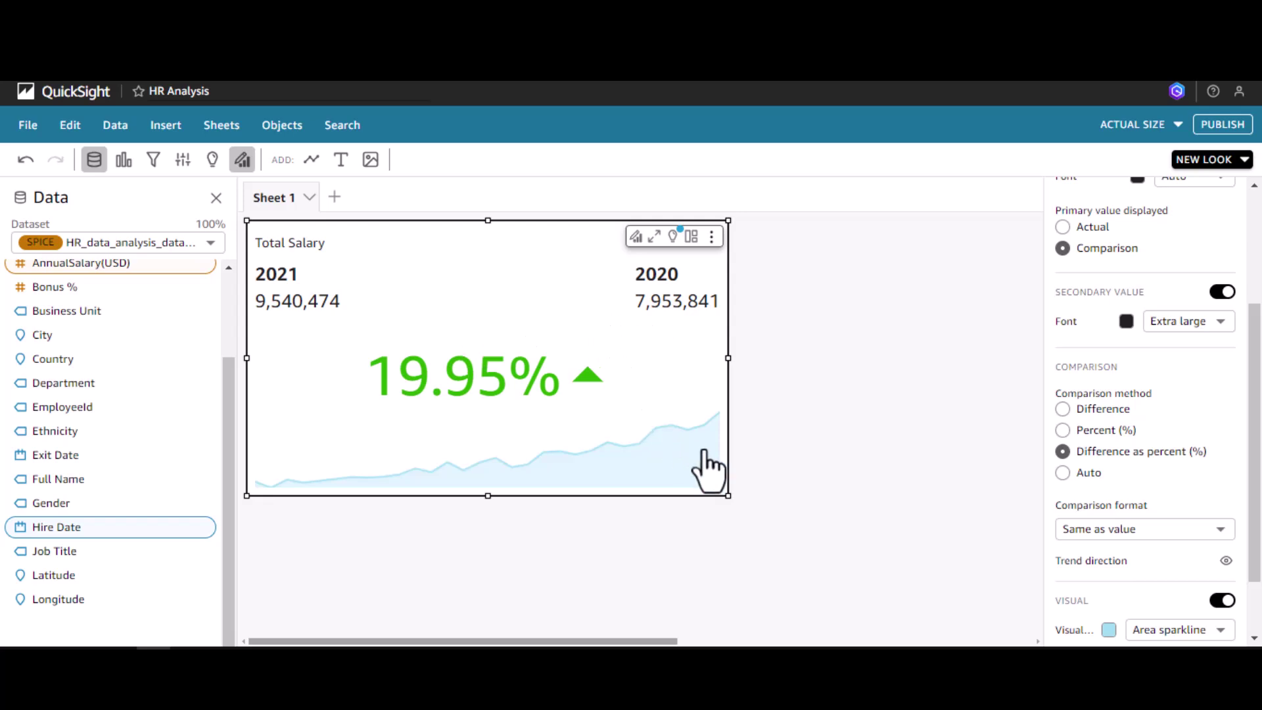
Set the comparison format to 12%, rounding the change to a whole 20%
{"action": "left_click_drag", "start_coordinate": [1256, 529], "coordinate": [1257, 578]}
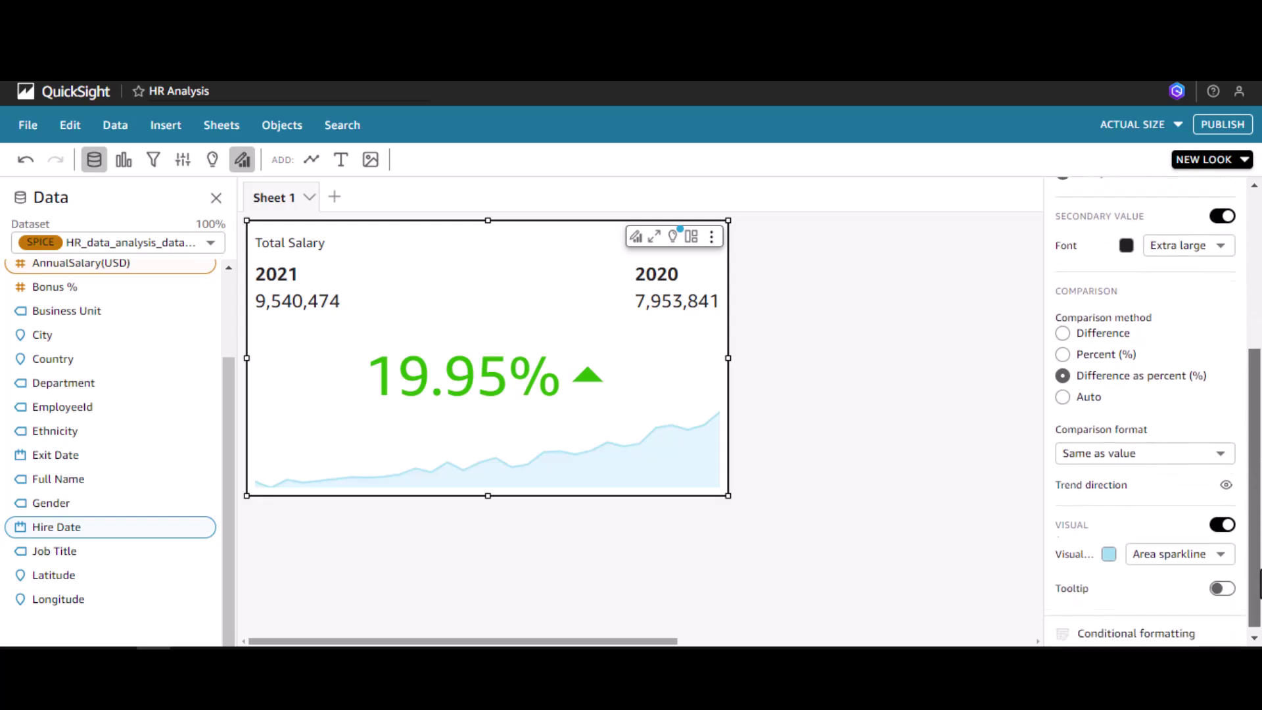
{"action": "left_click", "coordinate": [1098, 451]}
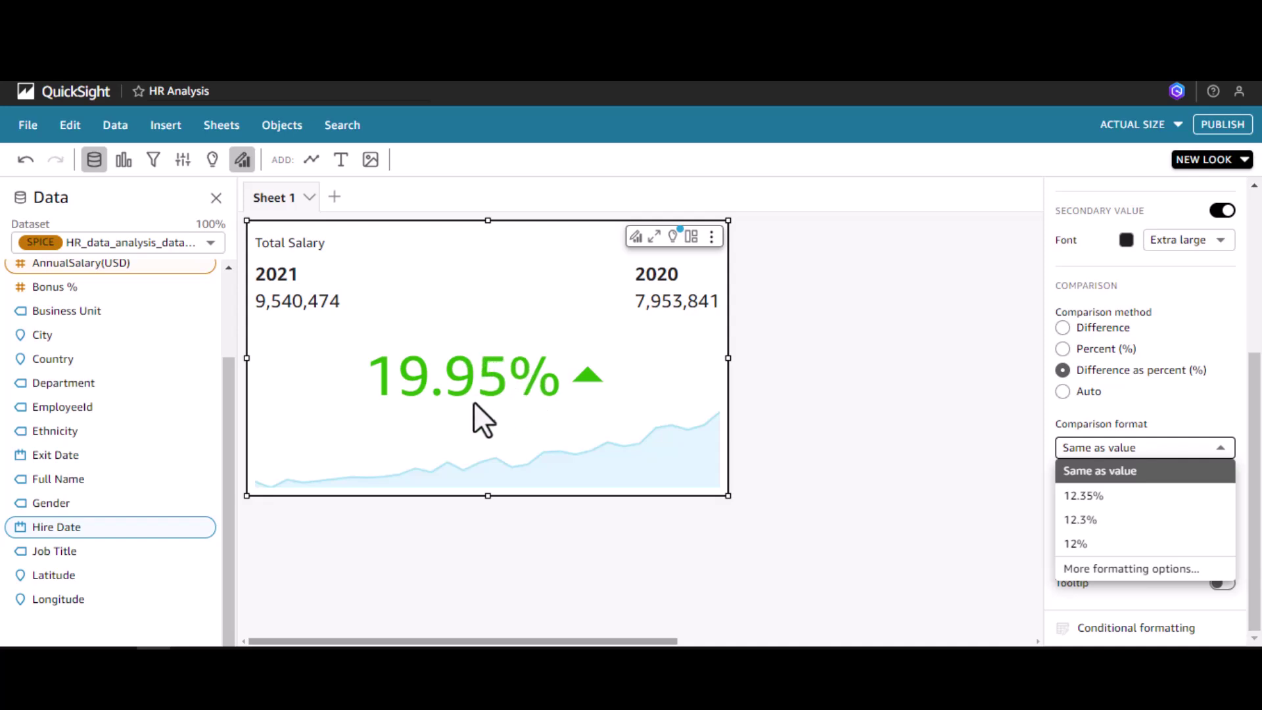
{"action": "left_click", "coordinate": [1086, 526]}
{"action": "left_click", "coordinate": [1123, 460]}
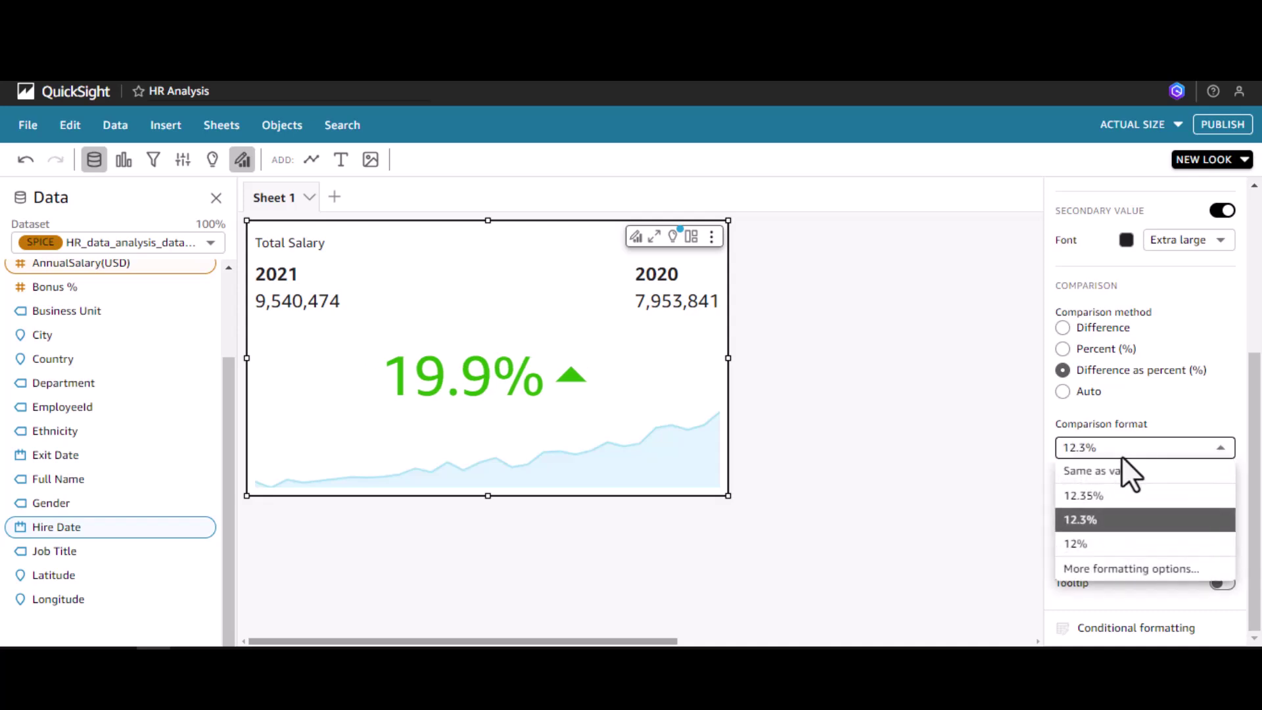
{"action": "left_click", "coordinate": [1079, 550]}
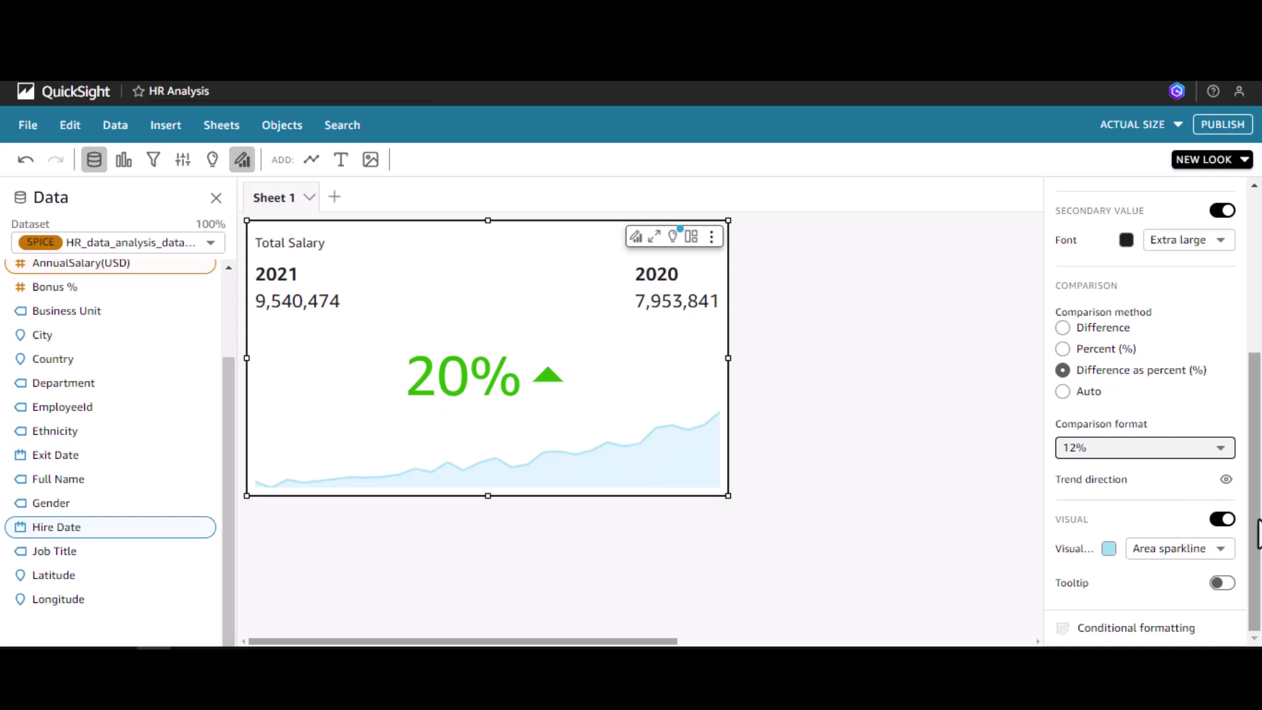
Toggle the sparkline, try Sparkline and Progress bar types, then return to Area sparkline
{"action": "left_click", "coordinate": [1222, 520]}
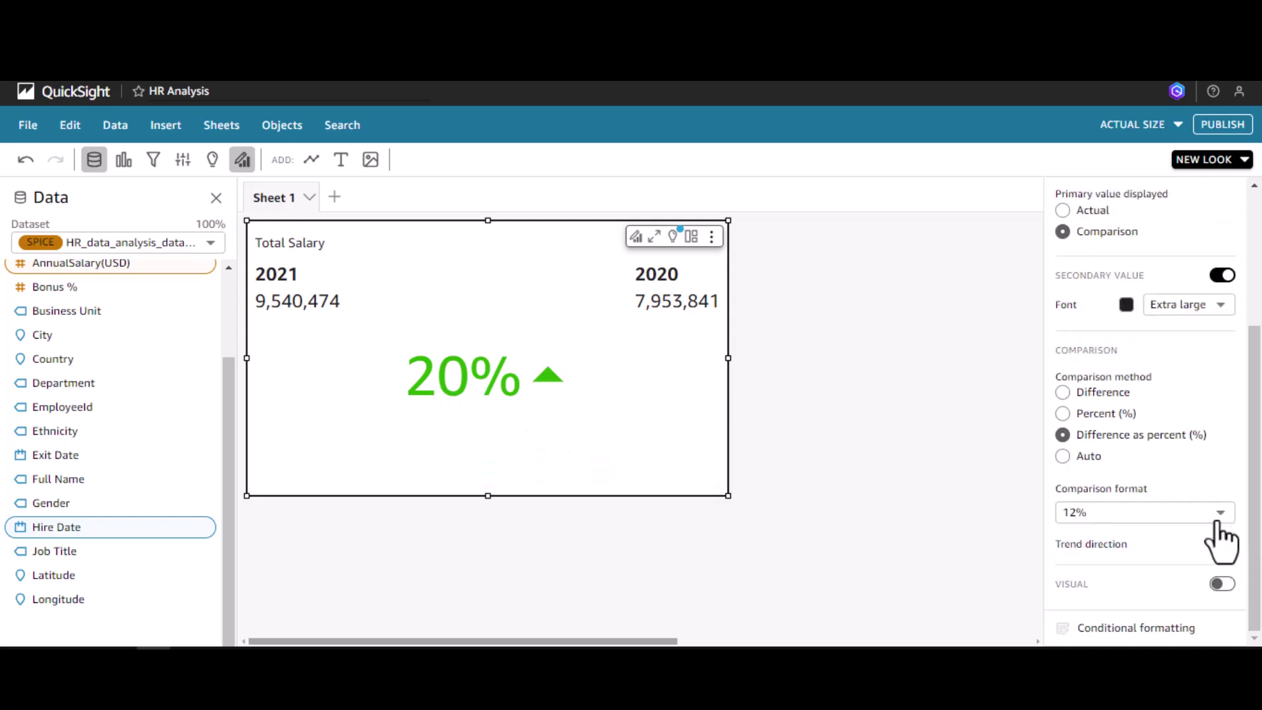
{"action": "left_click", "coordinate": [1222, 585]}
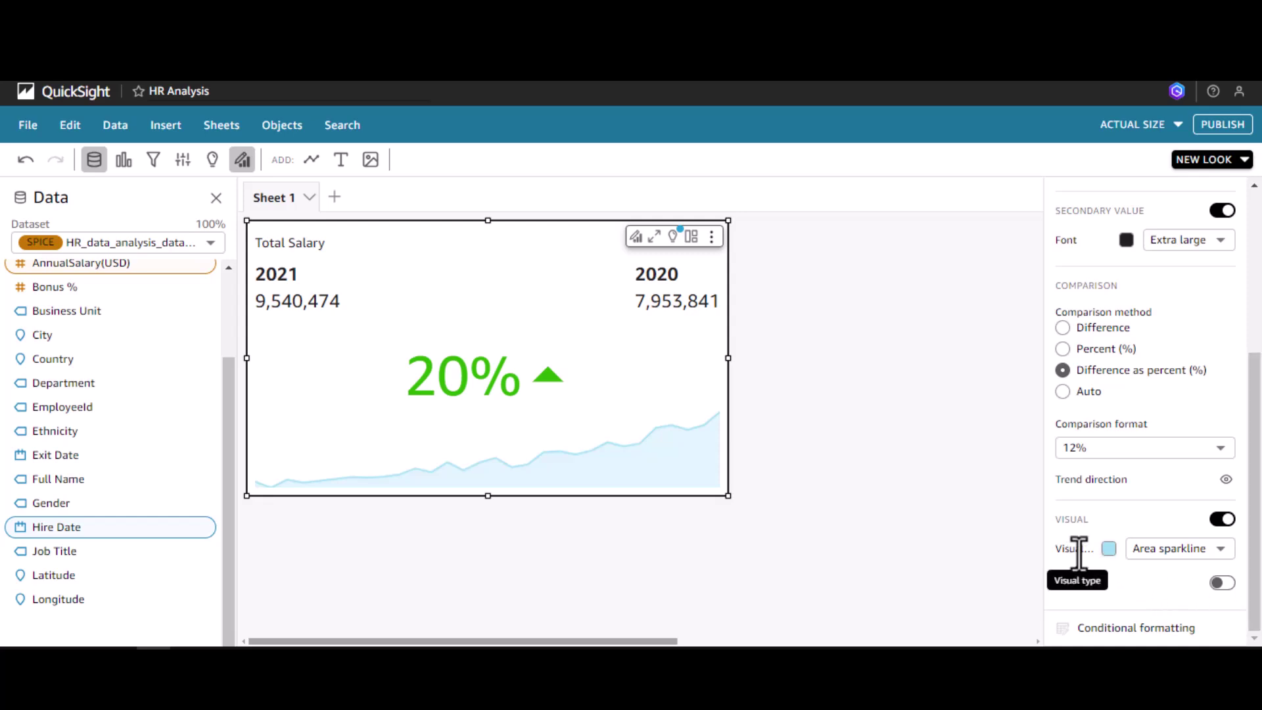
{"action": "left_click", "coordinate": [1188, 549]}
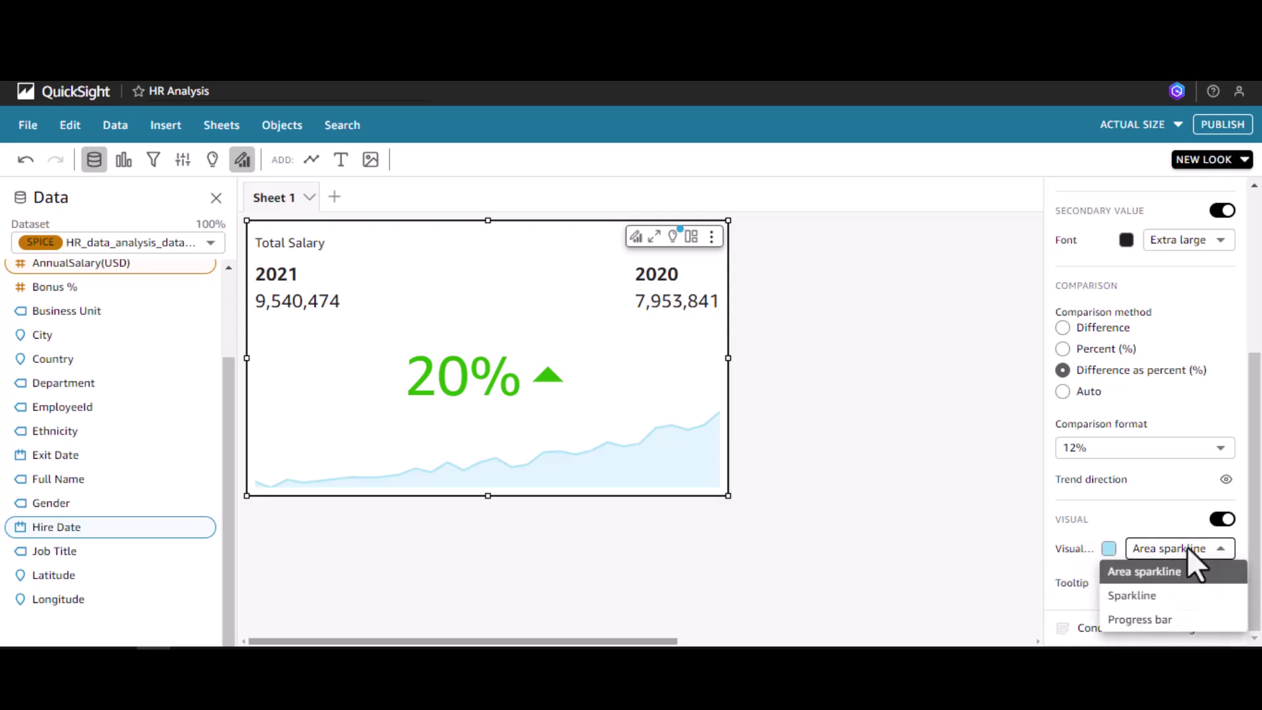
{"action": "left_click", "coordinate": [1152, 595]}
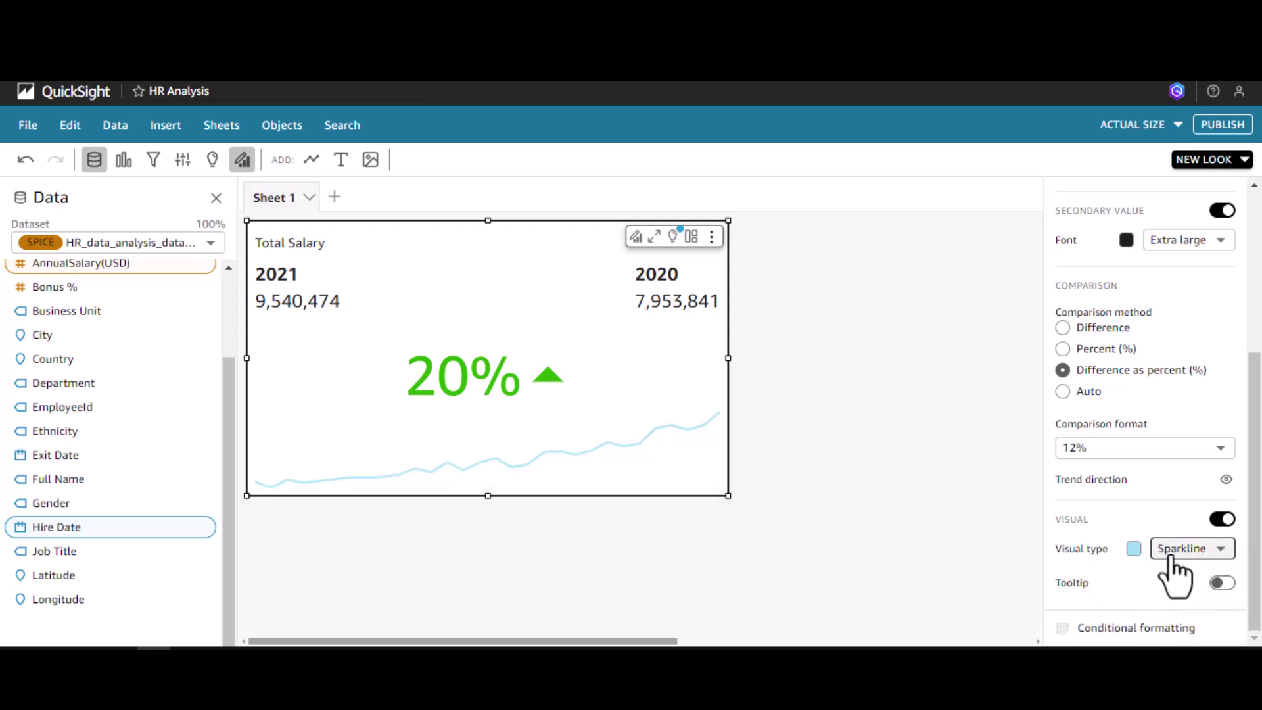
{"action": "left_click", "coordinate": [1177, 552]}
{"action": "left_click", "coordinate": [1149, 621]}
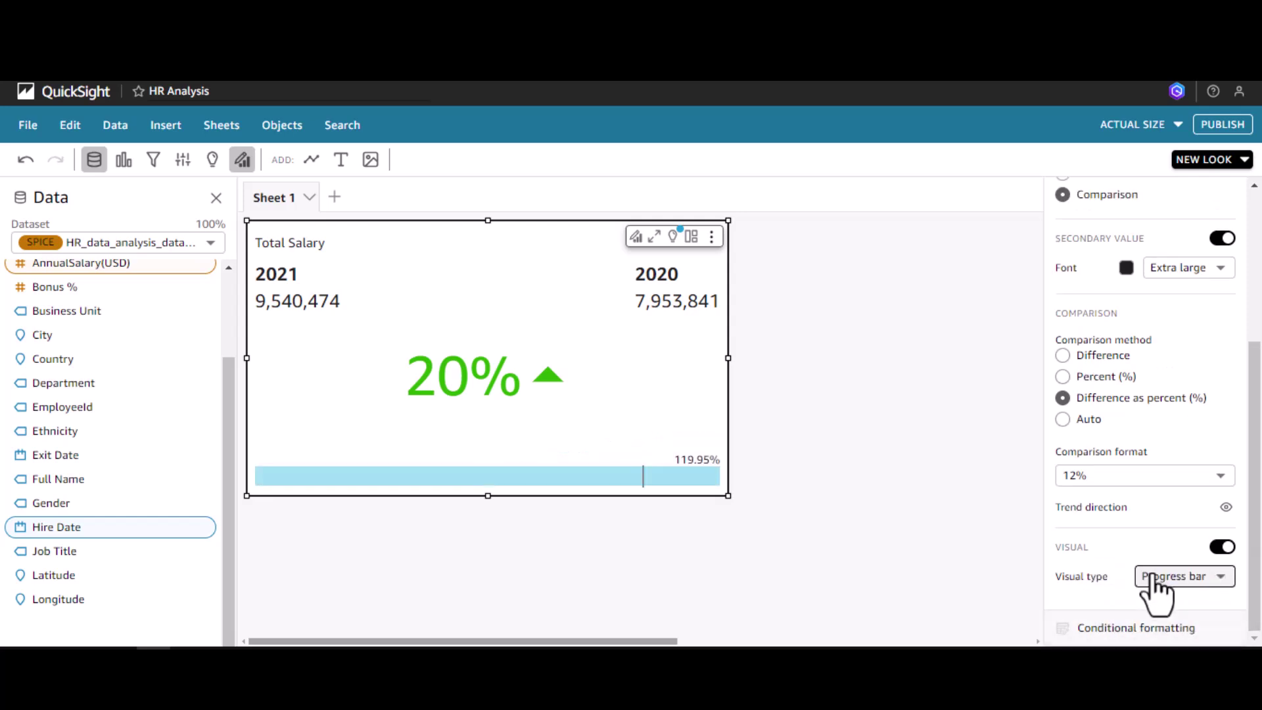
{"action": "left_click", "coordinate": [1155, 591]}
{"action": "left_click", "coordinate": [1150, 591]}
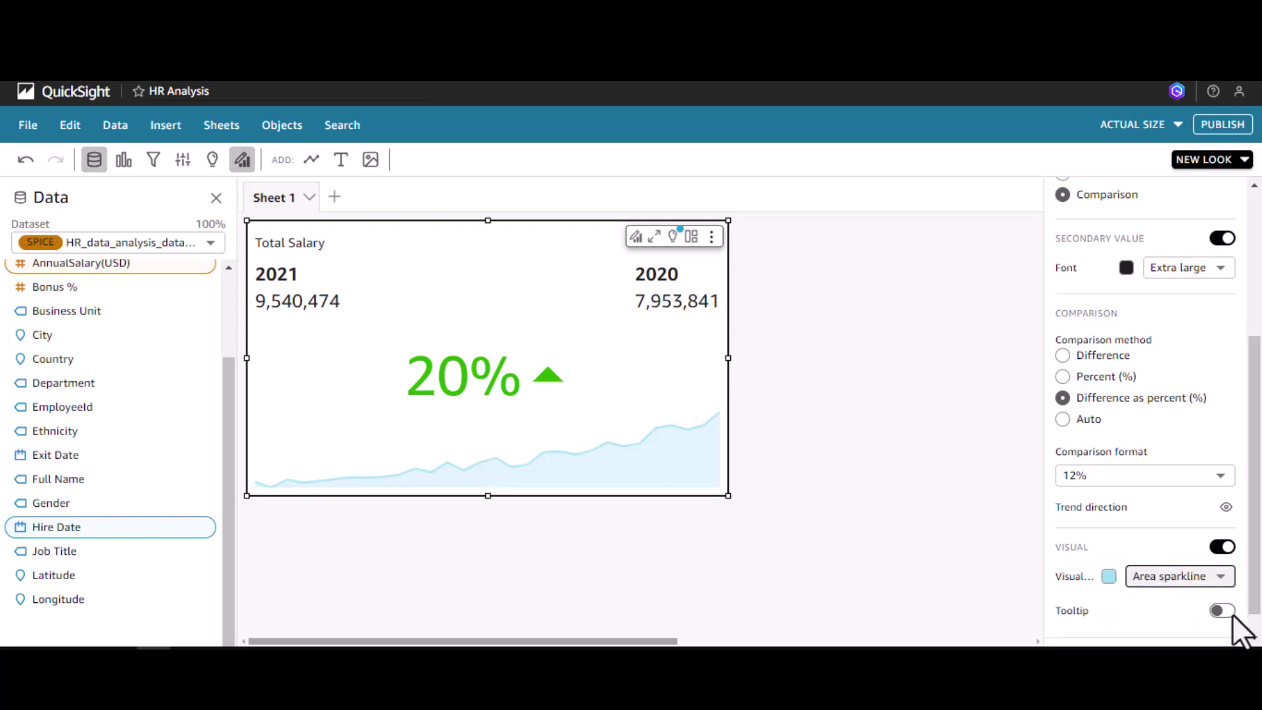
Turn on value tooltips for the Total Salary trend and check them on the sparkline
{"action": "left_click", "coordinate": [1222, 610]}
{"action": "mouse_move", "coordinate": [545, 449]}
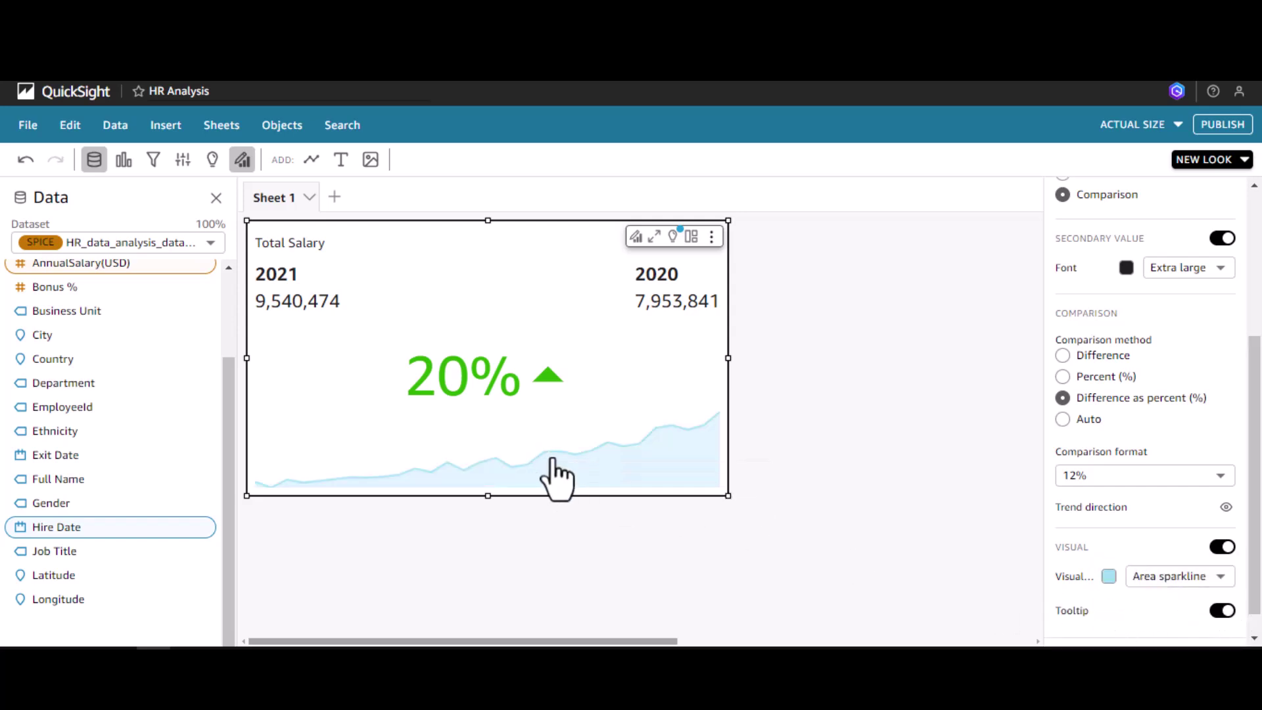
{"action": "mouse_move", "coordinate": [602, 444]}
{"action": "mouse_move", "coordinate": [664, 421]}
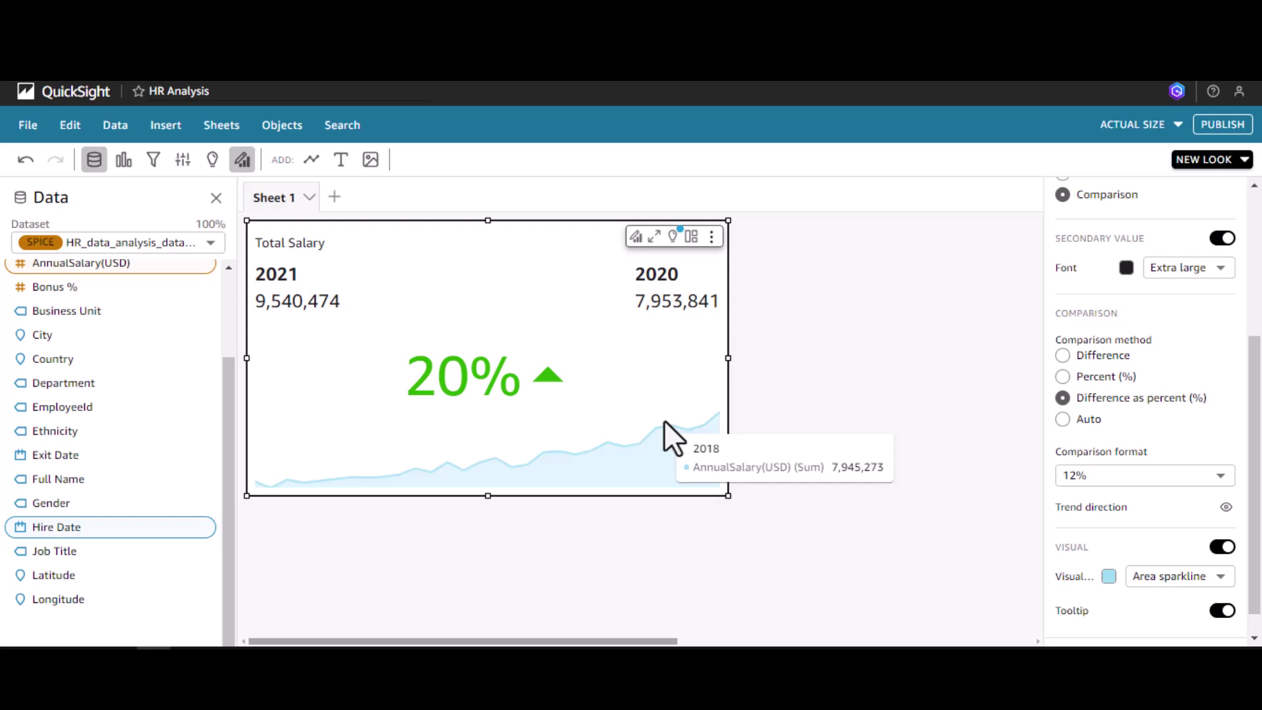
{"action": "left_click", "coordinate": [1254, 637]}
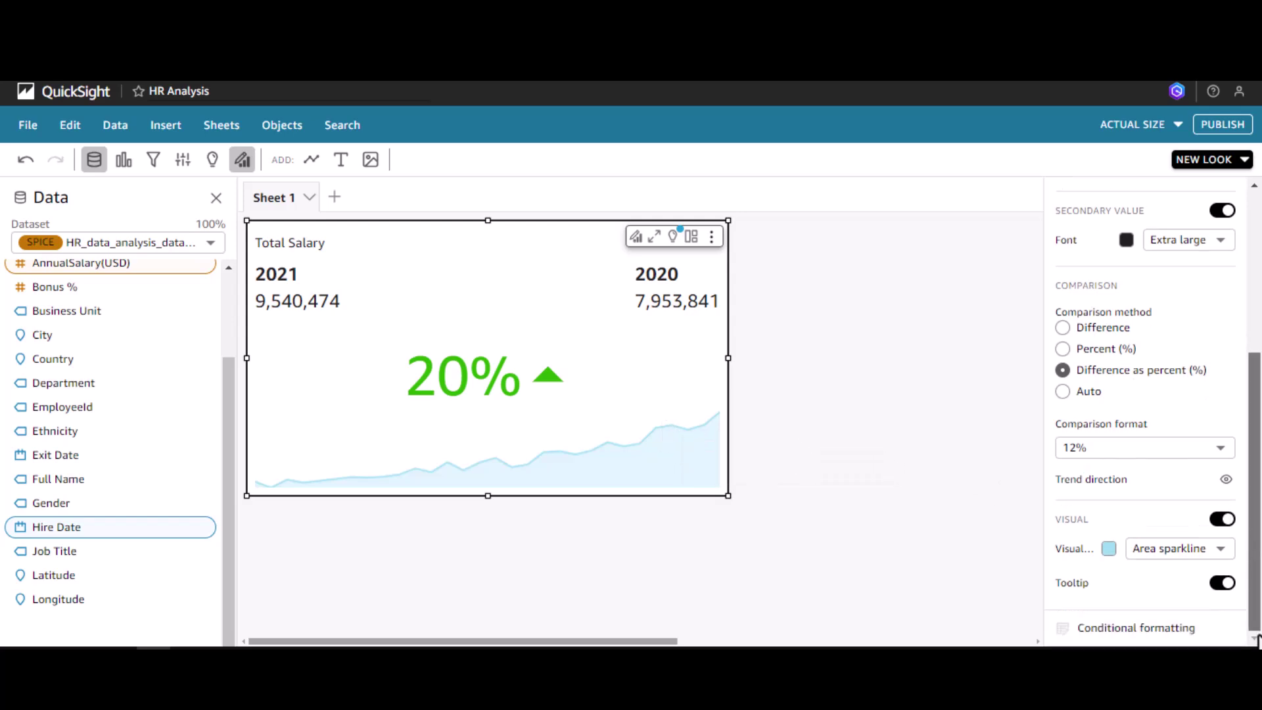
{"action": "scroll", "coordinate": [1254, 634], "scroll_direction": "up", "scroll_amount": 5}
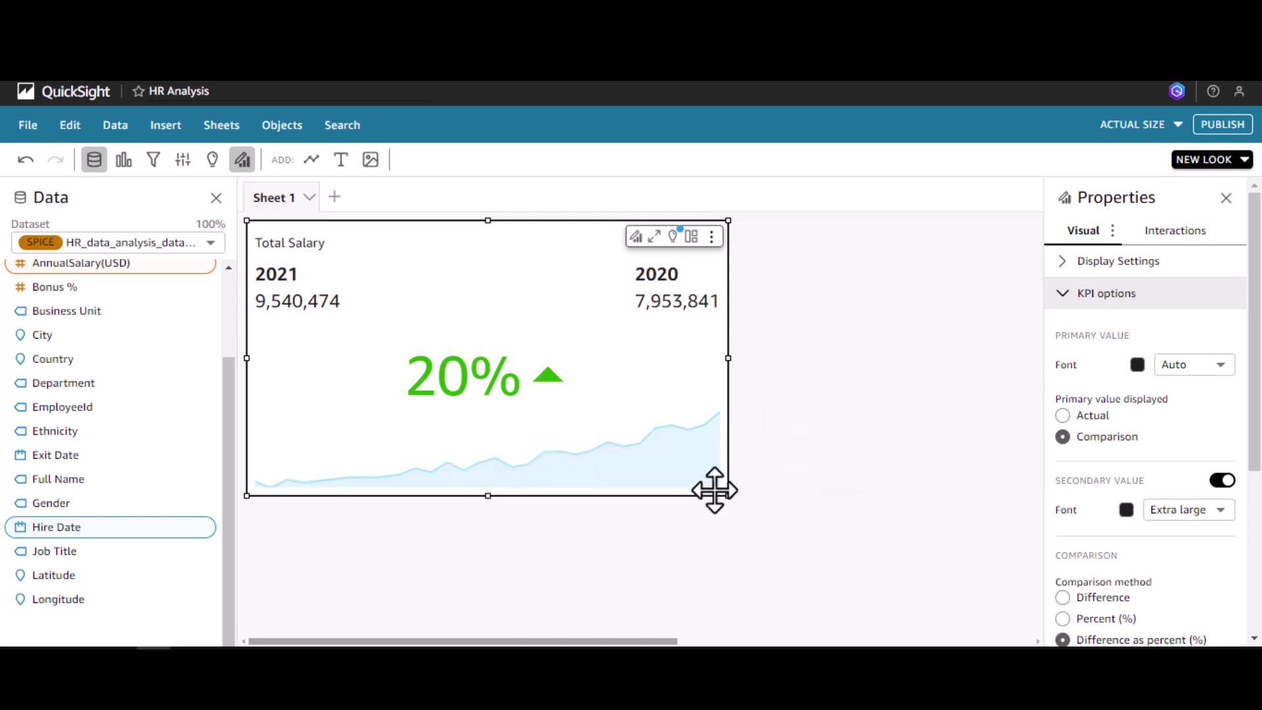
Add a new interactive sheet and make its empty visual a KPI
{"action": "left_click", "coordinate": [336, 201]}
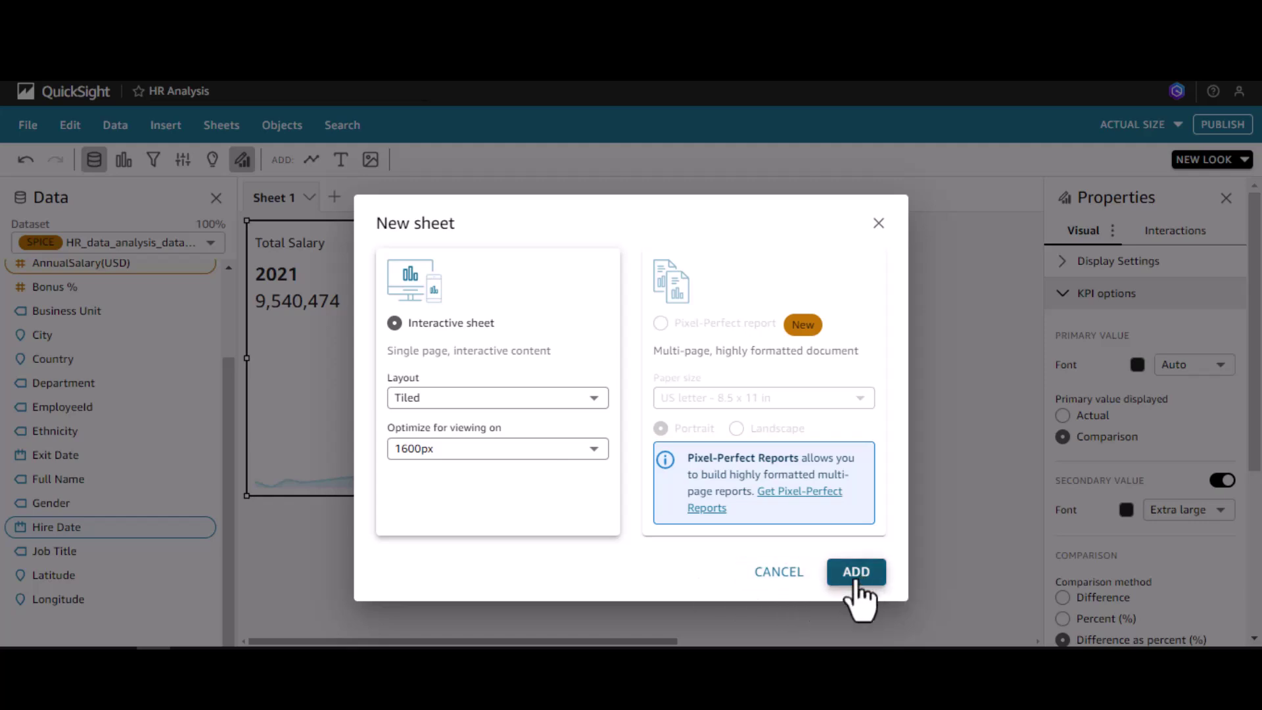
{"action": "left_click", "coordinate": [856, 572]}
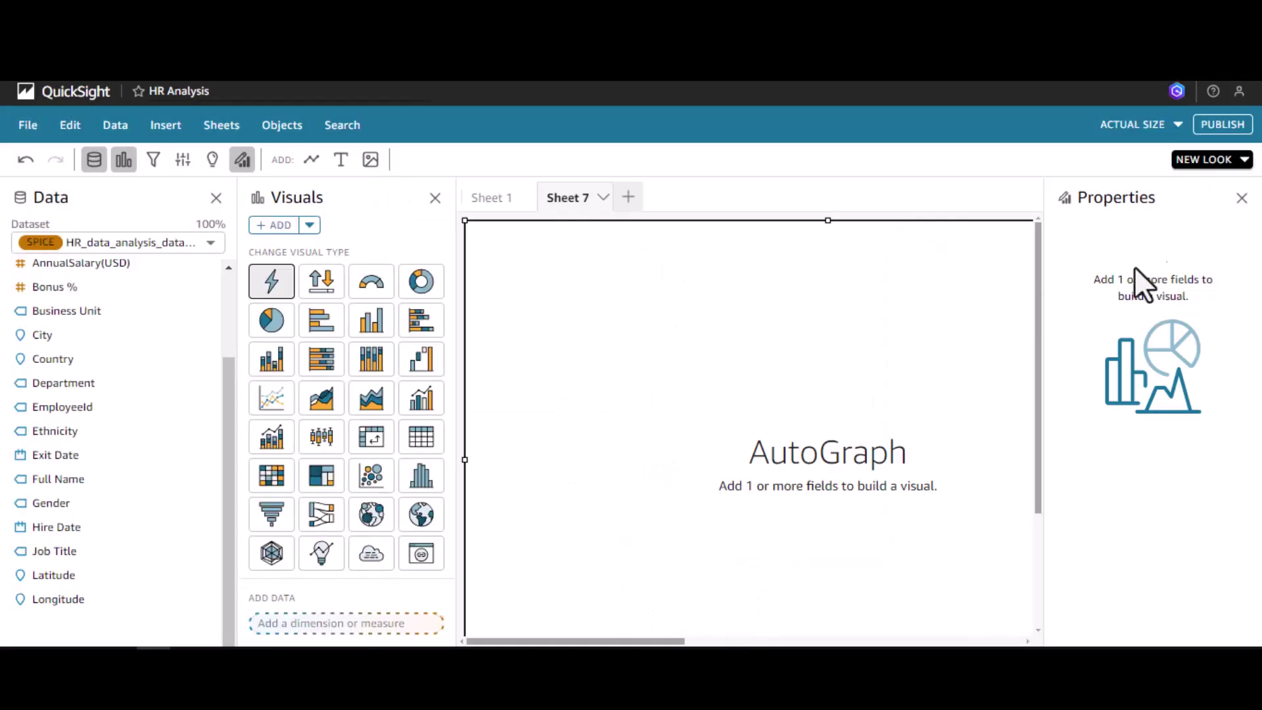
{"action": "left_click", "coordinate": [1239, 199]}
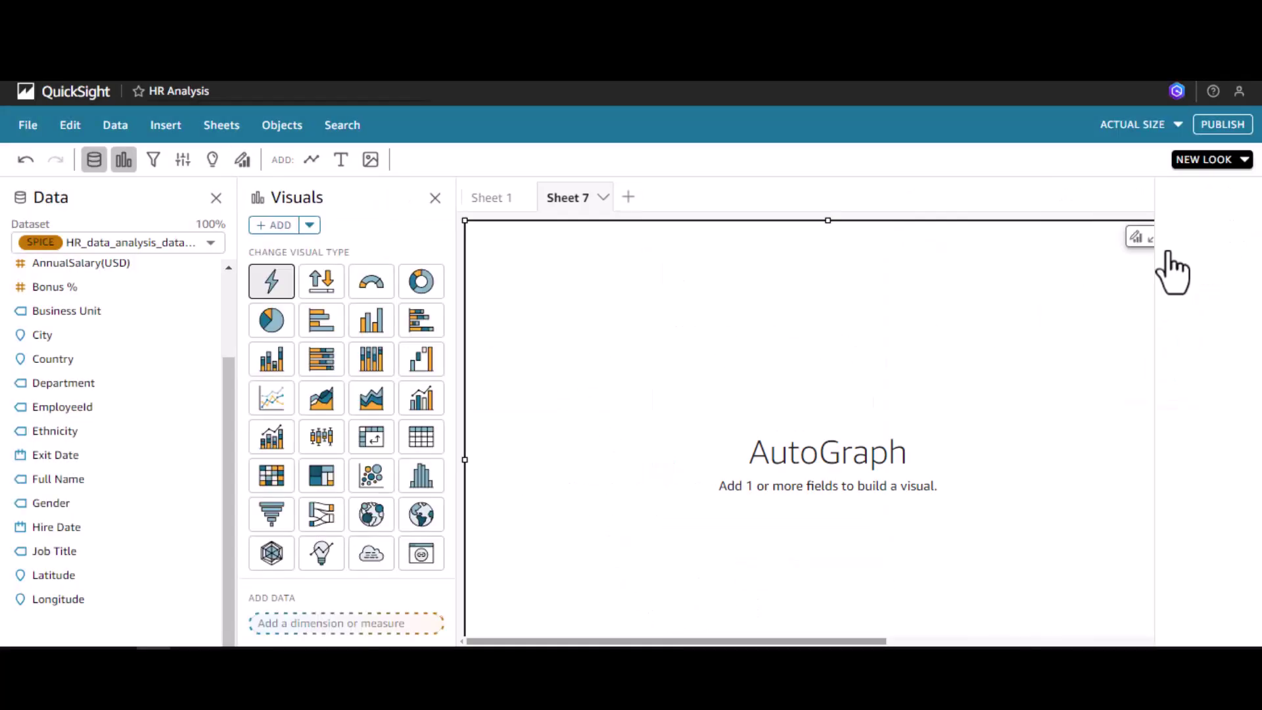
{"action": "left_click", "coordinate": [320, 282]}
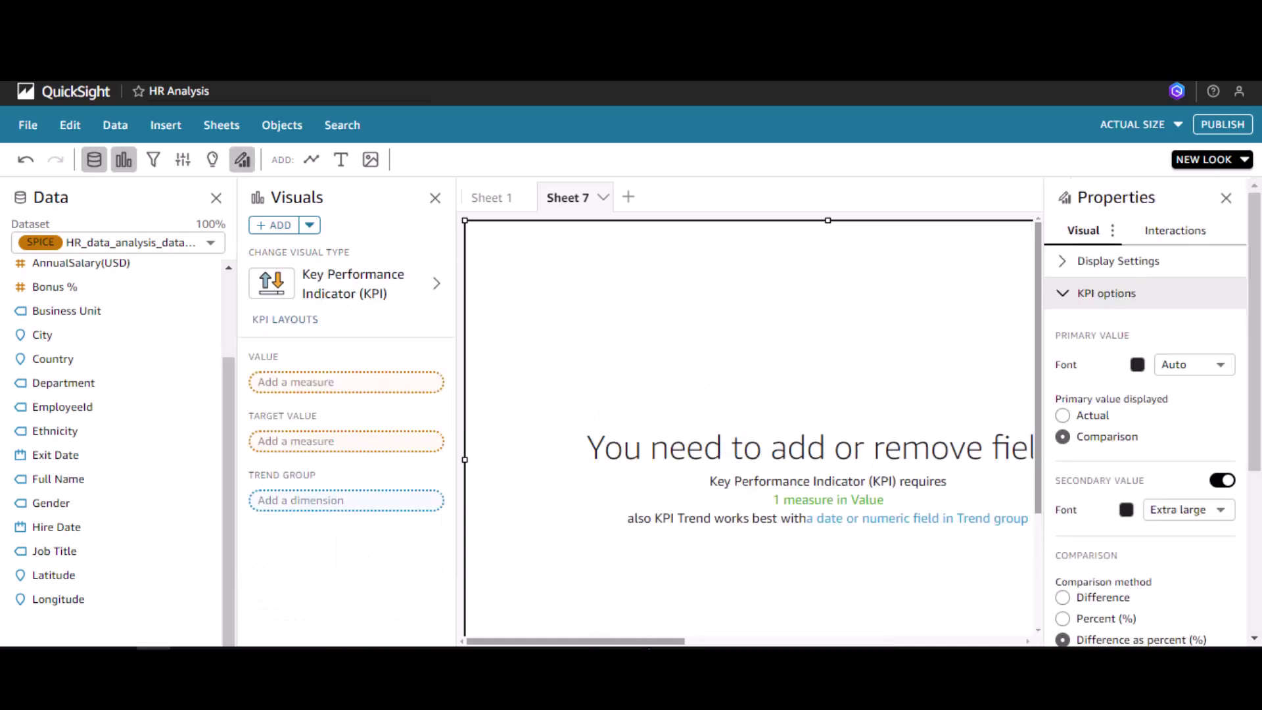
Shrink the new KPI to a small card and count EmployeeId as its value, showing 1,000
{"action": "scroll", "coordinate": [996, 572], "scroll_direction": "right", "scroll_amount": 5}
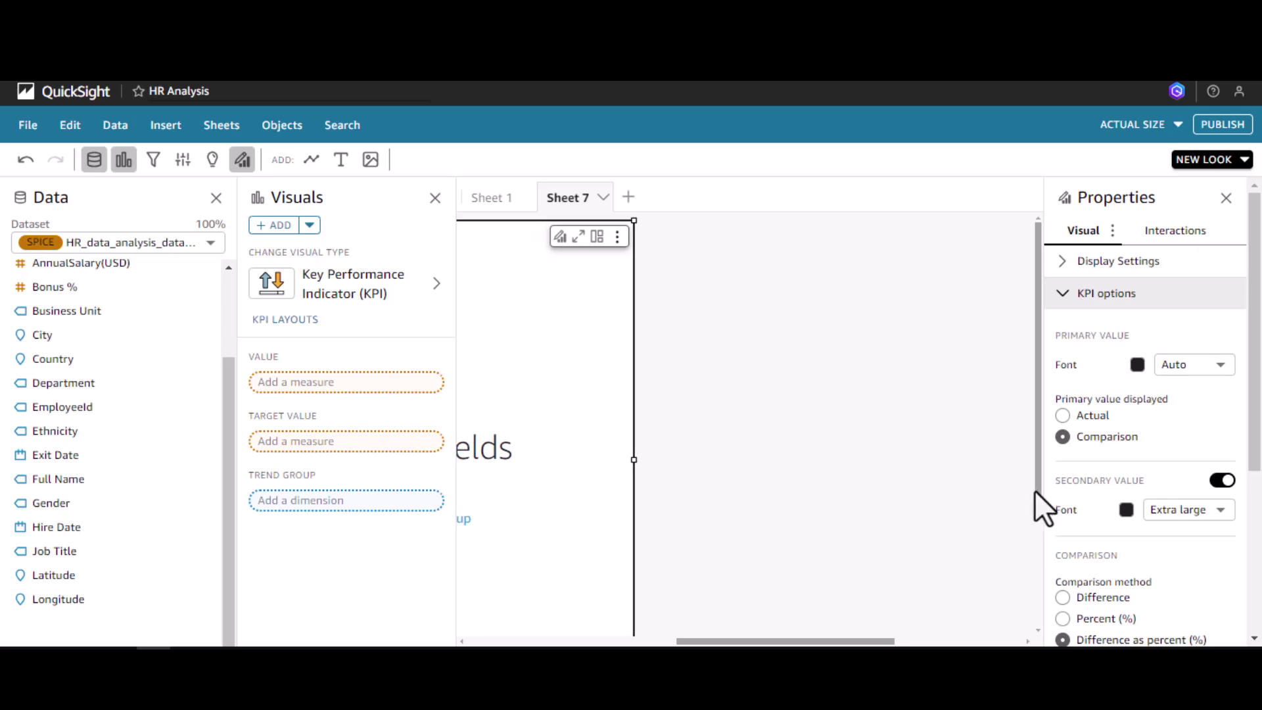
{"action": "left_click_drag", "start_coordinate": [1034, 490], "coordinate": [1031, 595]}
{"action": "left_click_drag", "start_coordinate": [631, 543], "coordinate": [445, 237]}
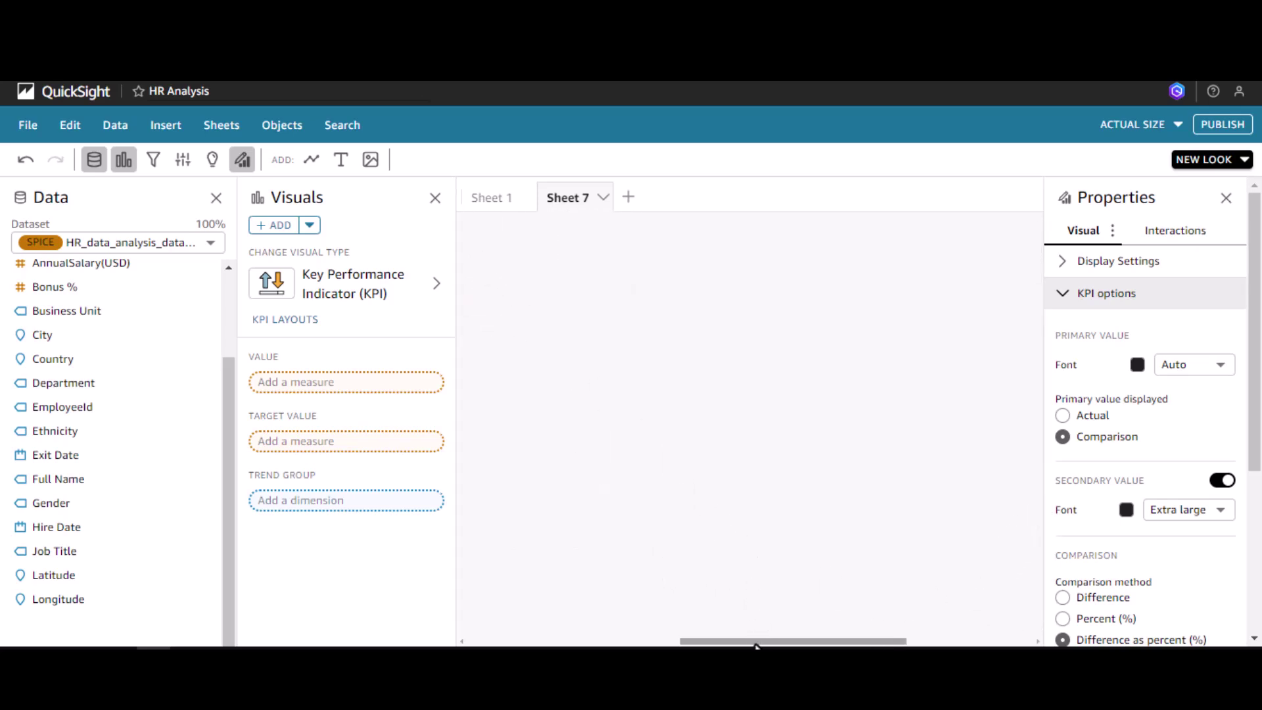
{"action": "left_click_drag", "start_coordinate": [756, 644], "coordinate": [493, 633]}
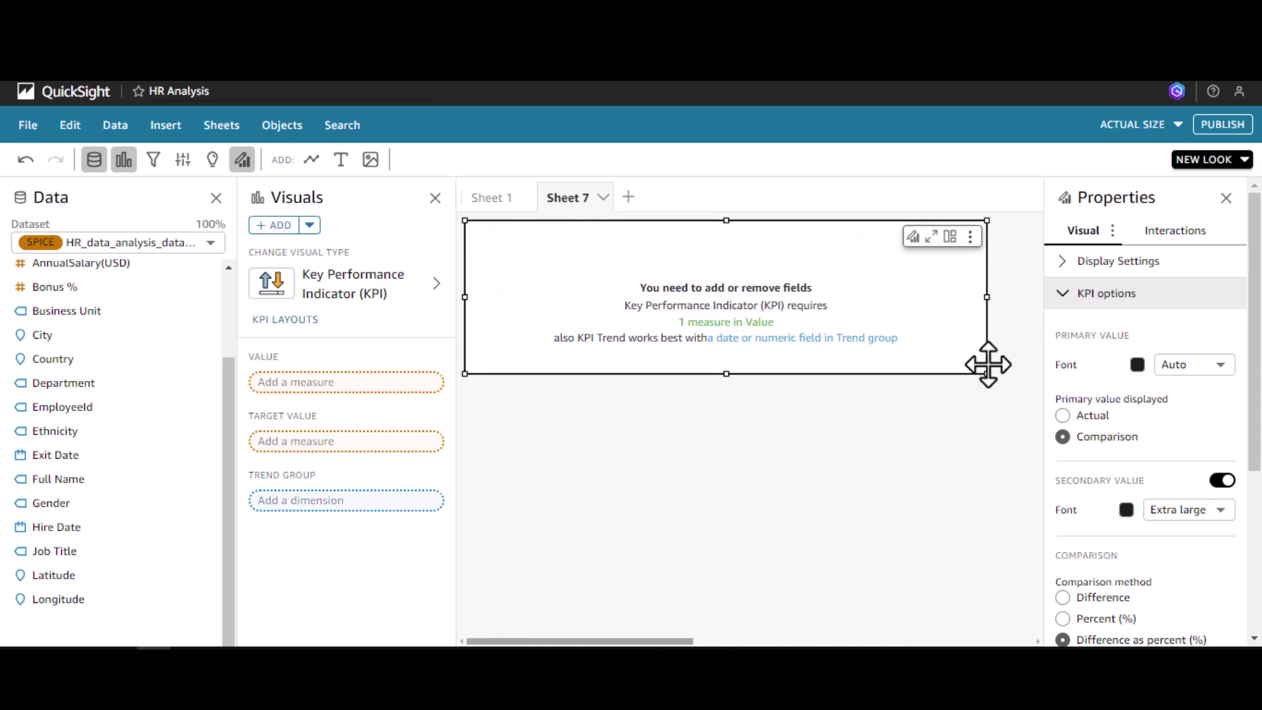
{"action": "left_click_drag", "start_coordinate": [984, 373], "coordinate": [641, 335]}
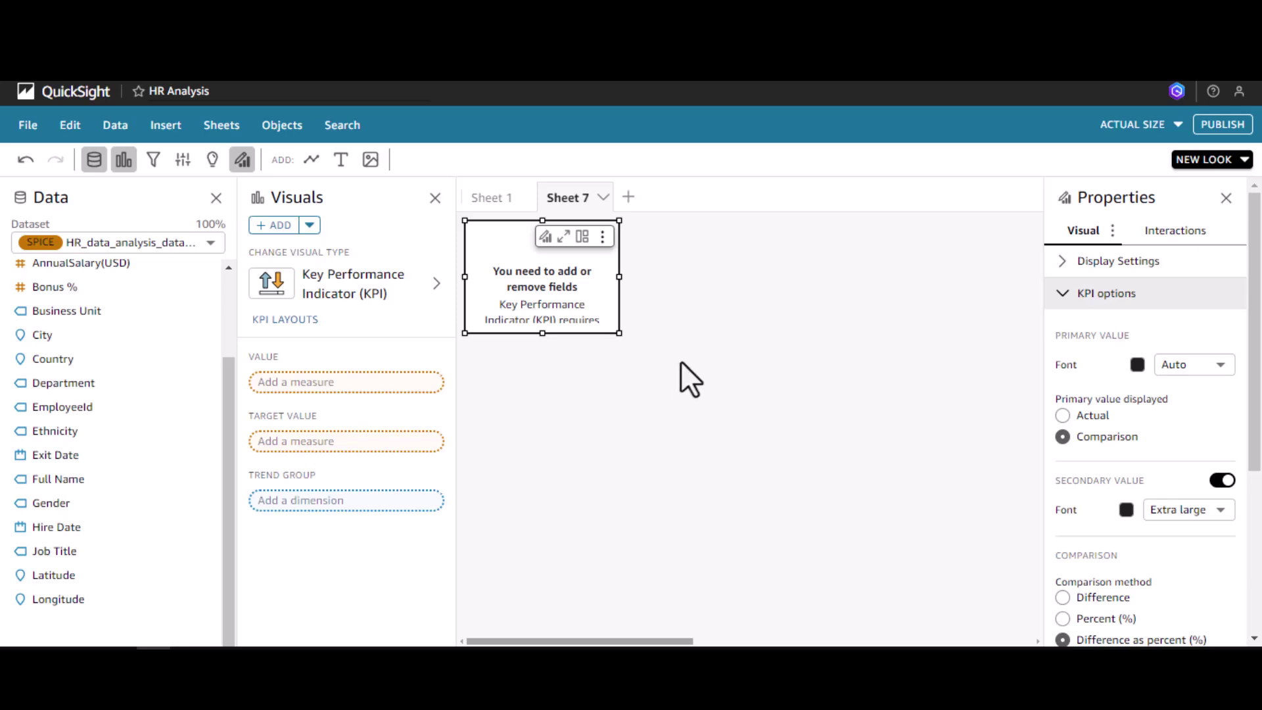
{"action": "left_click_drag", "start_coordinate": [230, 368], "coordinate": [235, 409]}
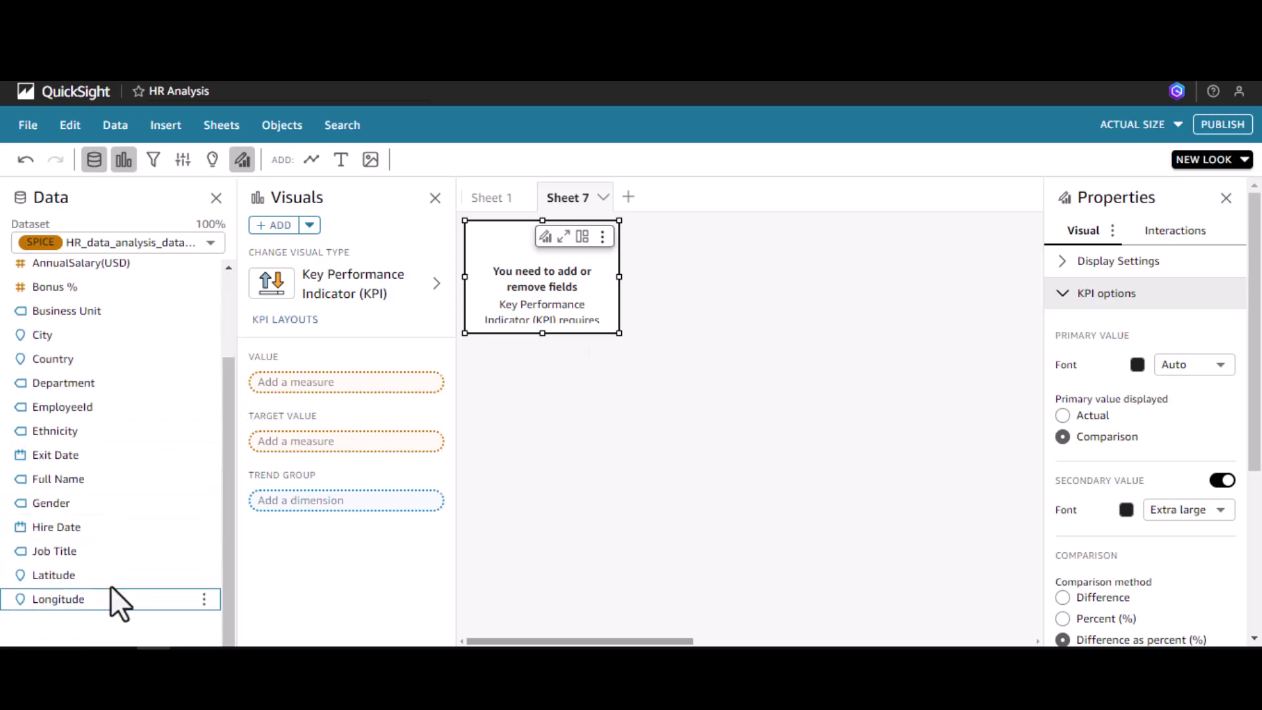
{"action": "left_click_drag", "start_coordinate": [76, 405], "coordinate": [306, 388]}
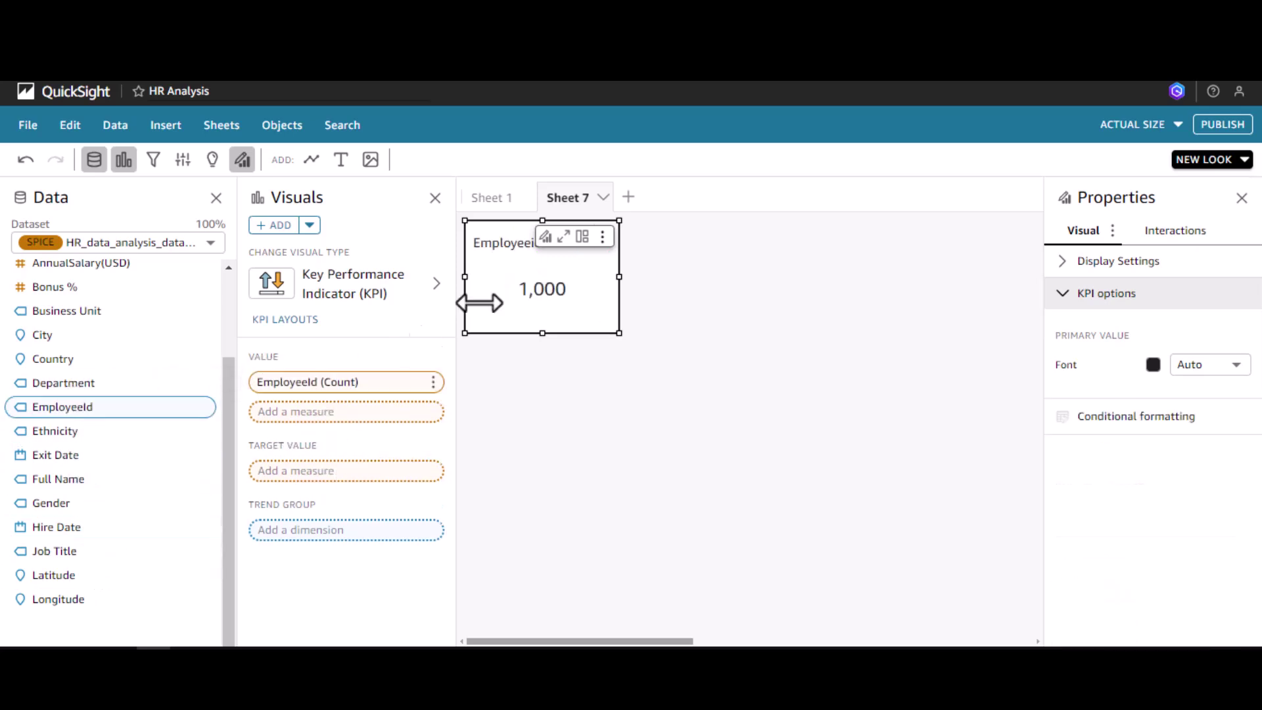
Title the EmployeeId KPI 'Total HC', centre the title, and resize it to a compact card
{"action": "double_click", "coordinate": [513, 249]}
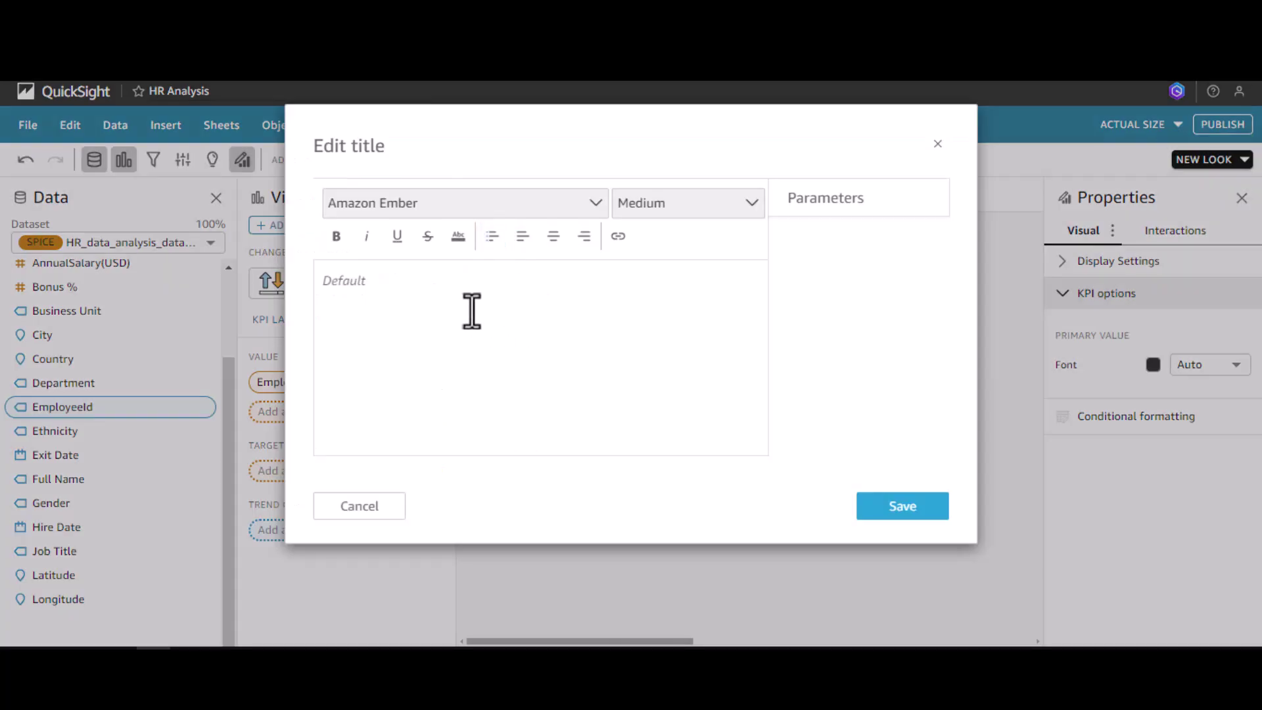
{"action": "type", "text": "HC"}
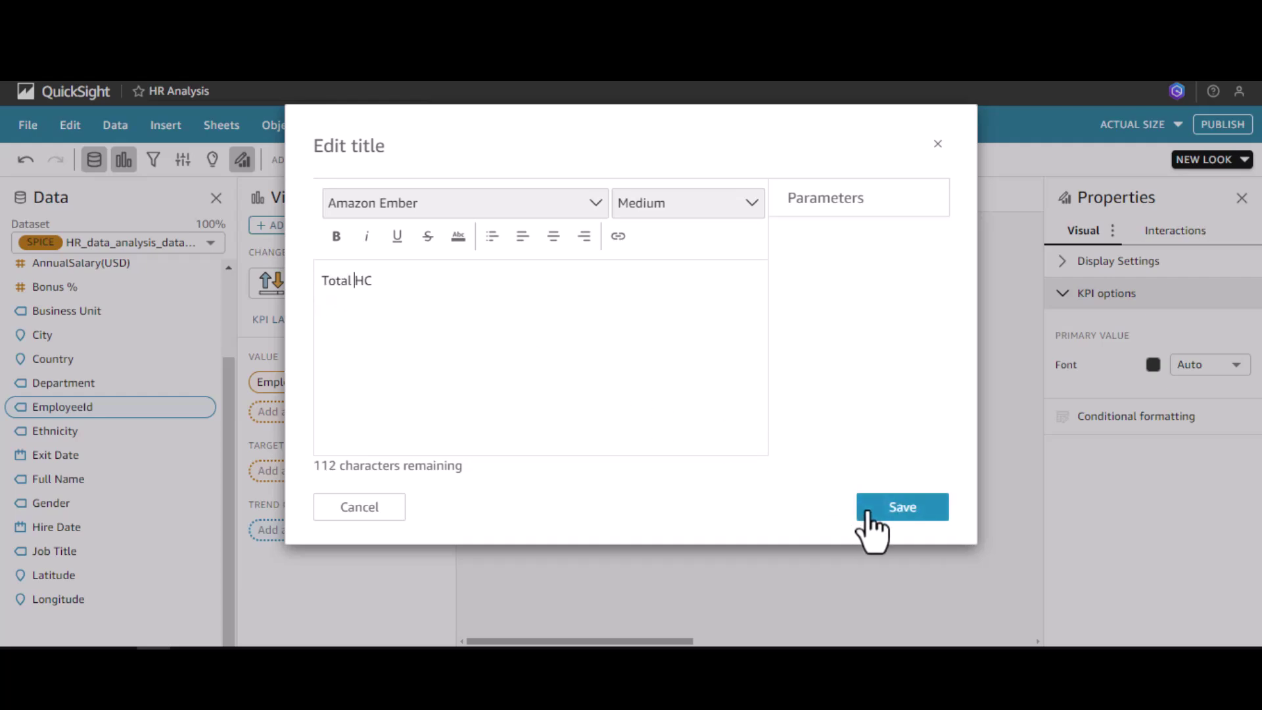
{"action": "left_click", "coordinate": [552, 236]}
{"action": "left_click", "coordinate": [882, 519]}
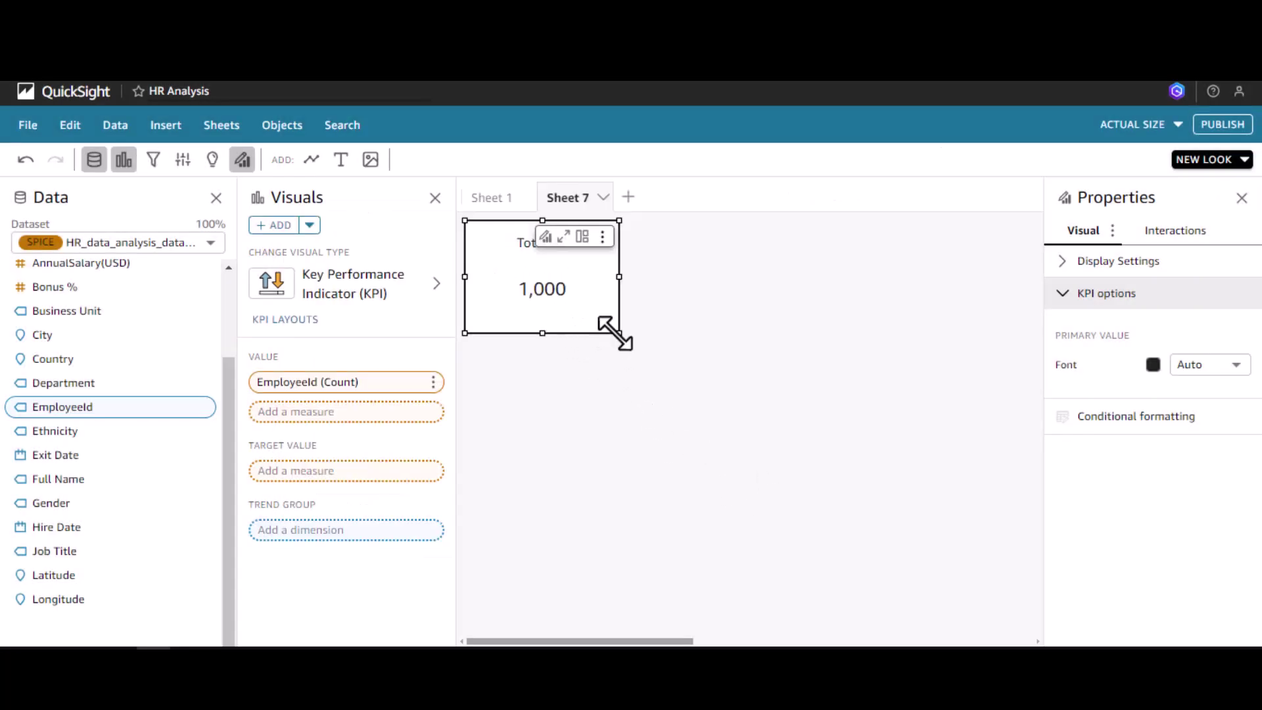
{"action": "left_click_drag", "start_coordinate": [616, 328], "coordinate": [578, 293]}
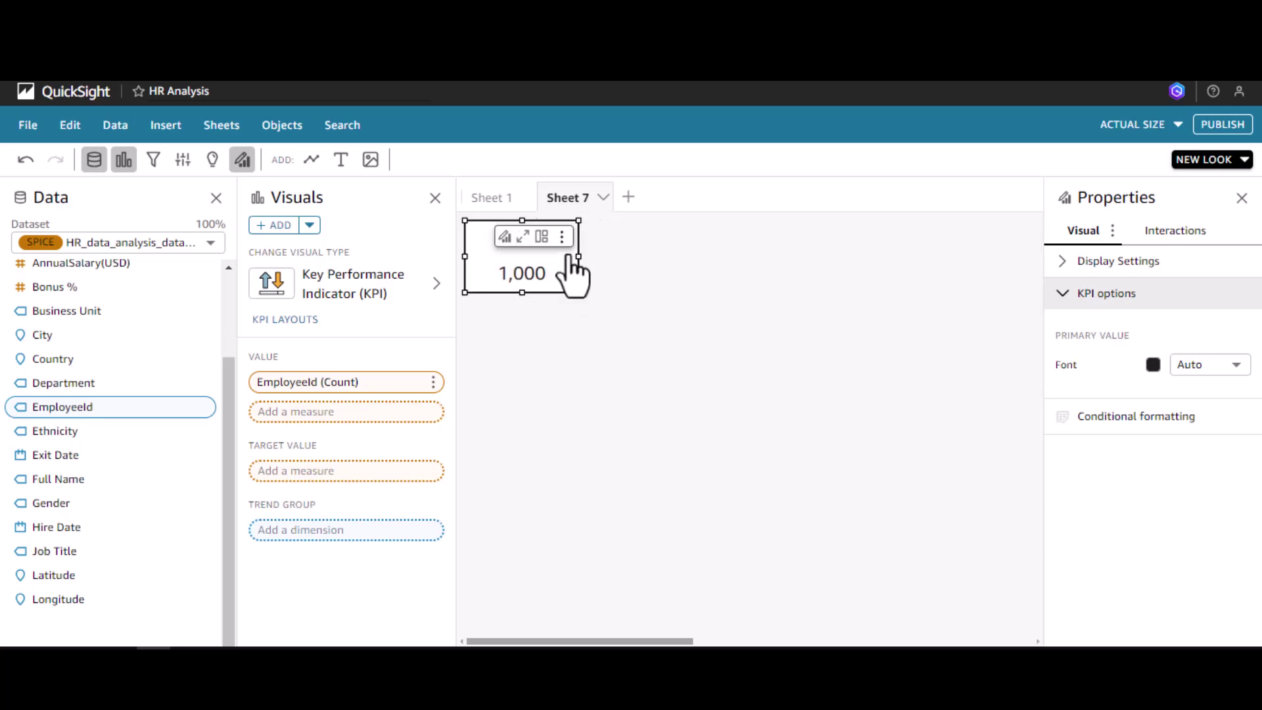
{"action": "left_click_drag", "start_coordinate": [579, 256], "coordinate": [619, 263]}
Duplicate the Total HC card on this sheet and remove EmployeeId (Count) from the copy
{"action": "left_click", "coordinate": [602, 236]}
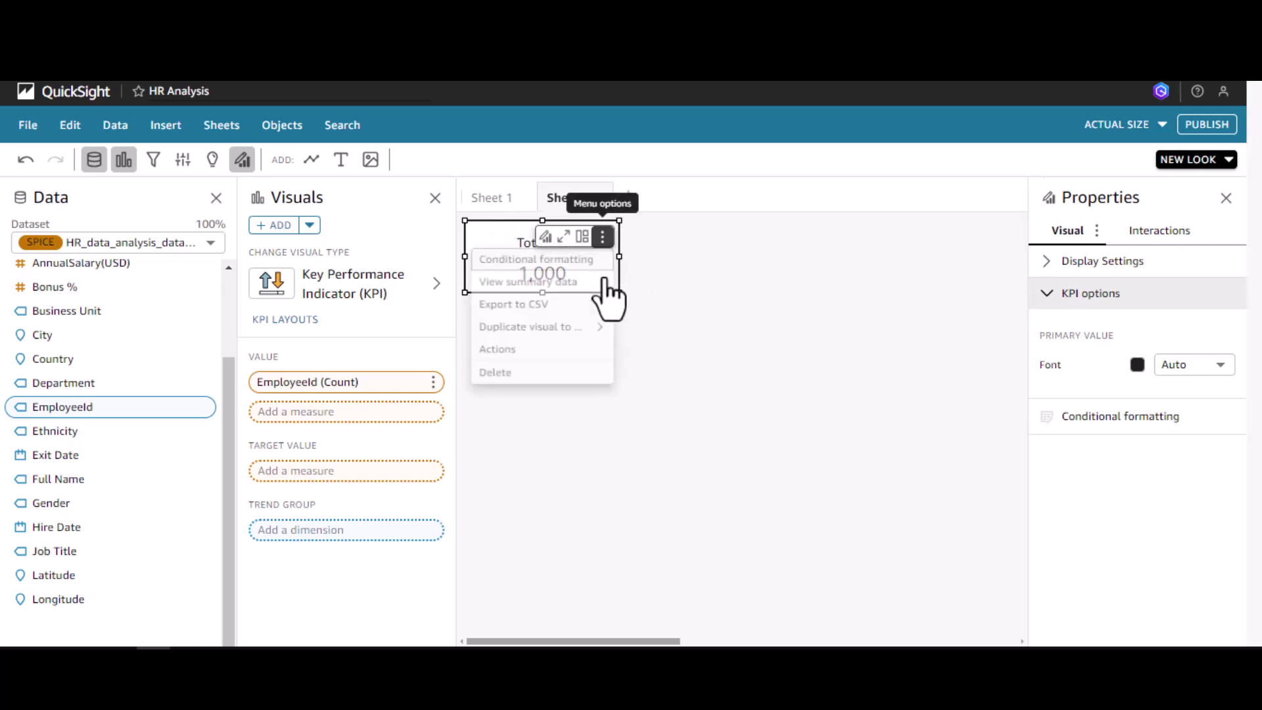
{"action": "mouse_move", "coordinate": [533, 341]}
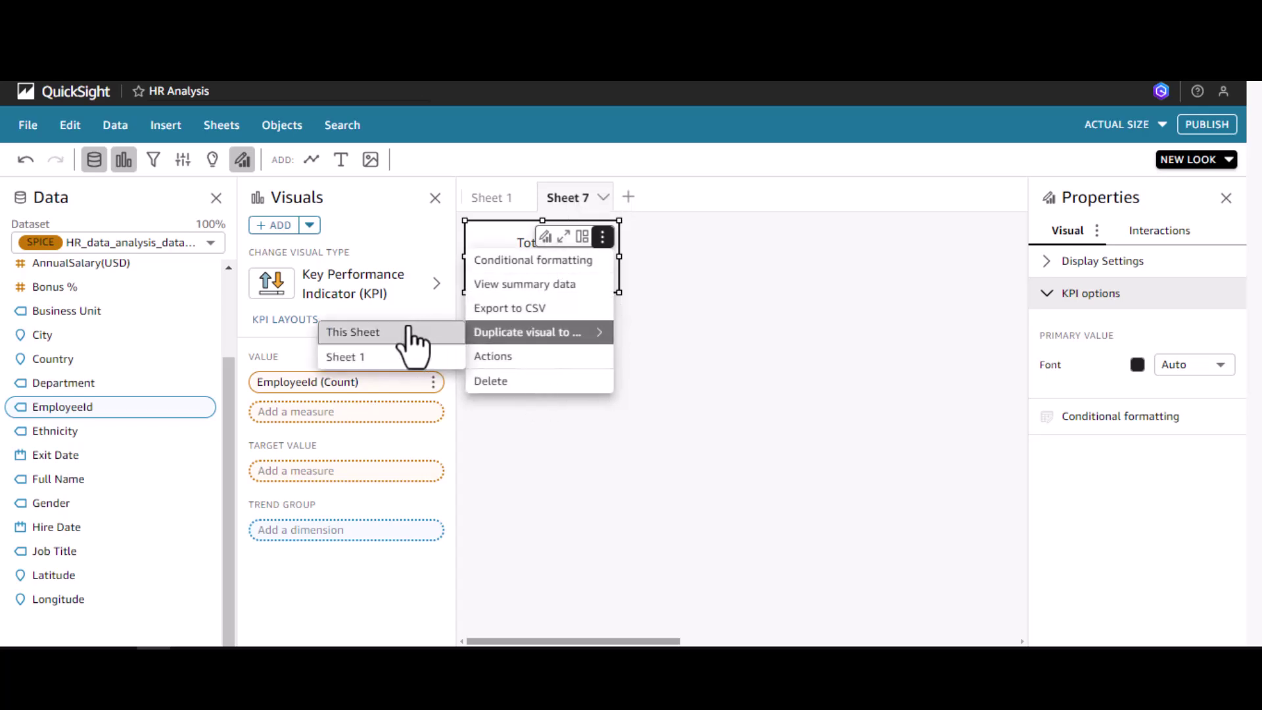
{"action": "left_click", "coordinate": [394, 332]}
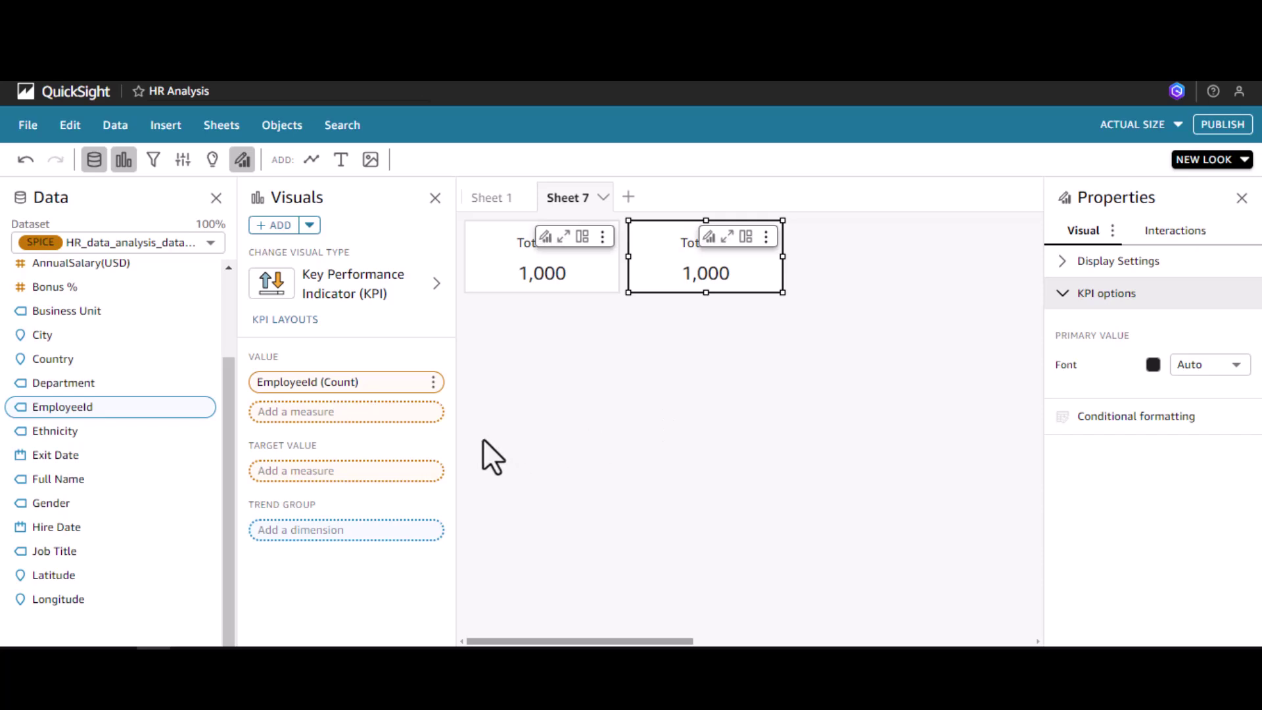
{"action": "left_click", "coordinate": [433, 386]}
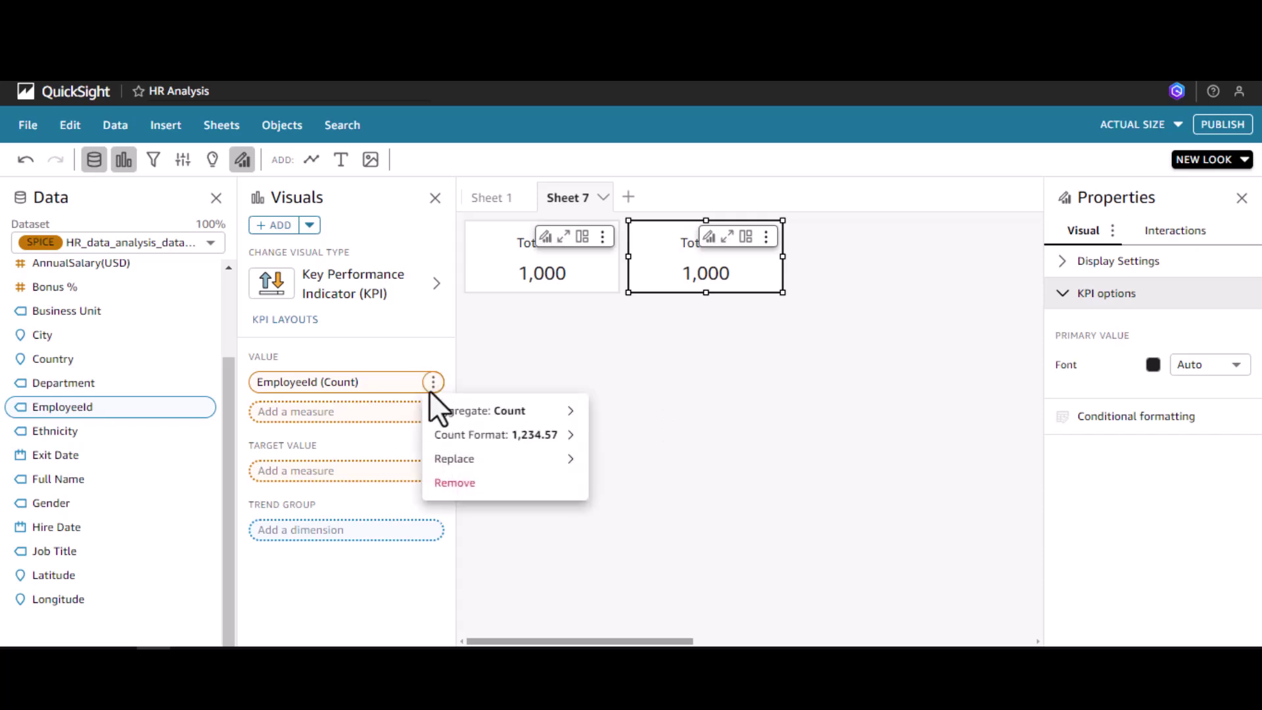
{"action": "left_click", "coordinate": [458, 484]}
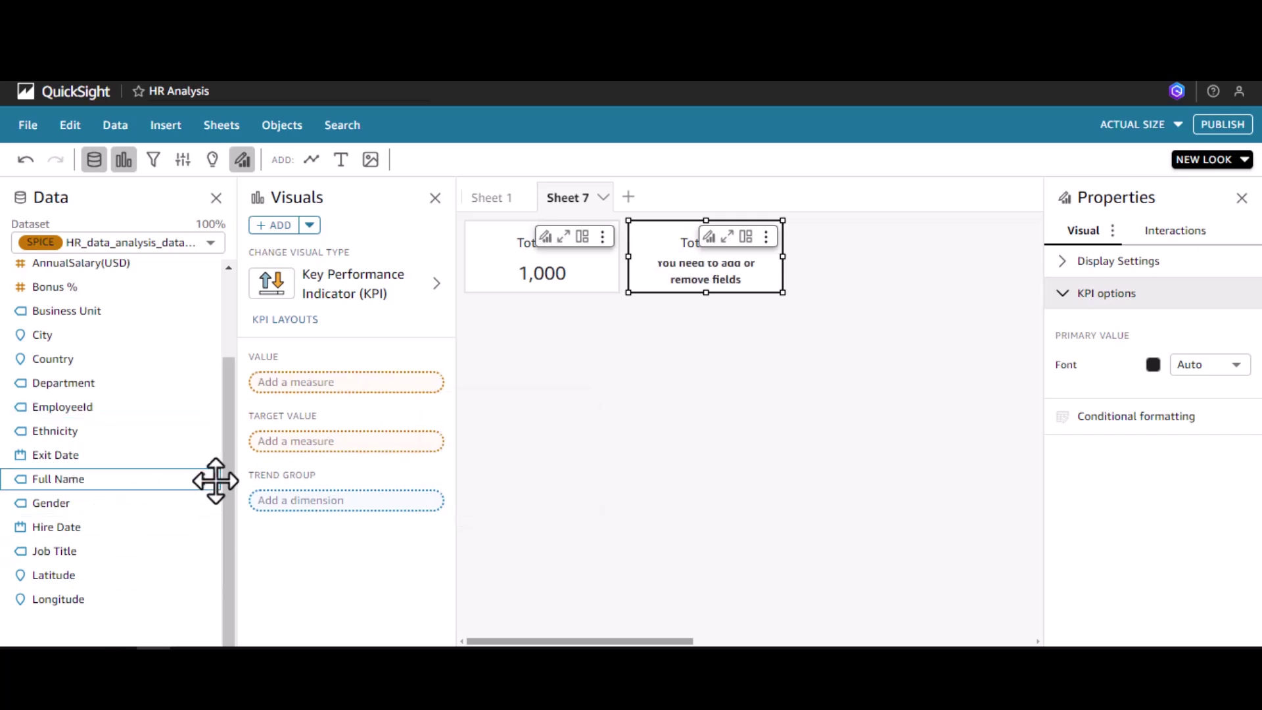
Make the copied card's value the average of AnnualSalary(USD), showing 113,217.37
{"action": "left_click_drag", "start_coordinate": [231, 479], "coordinate": [220, 416]}
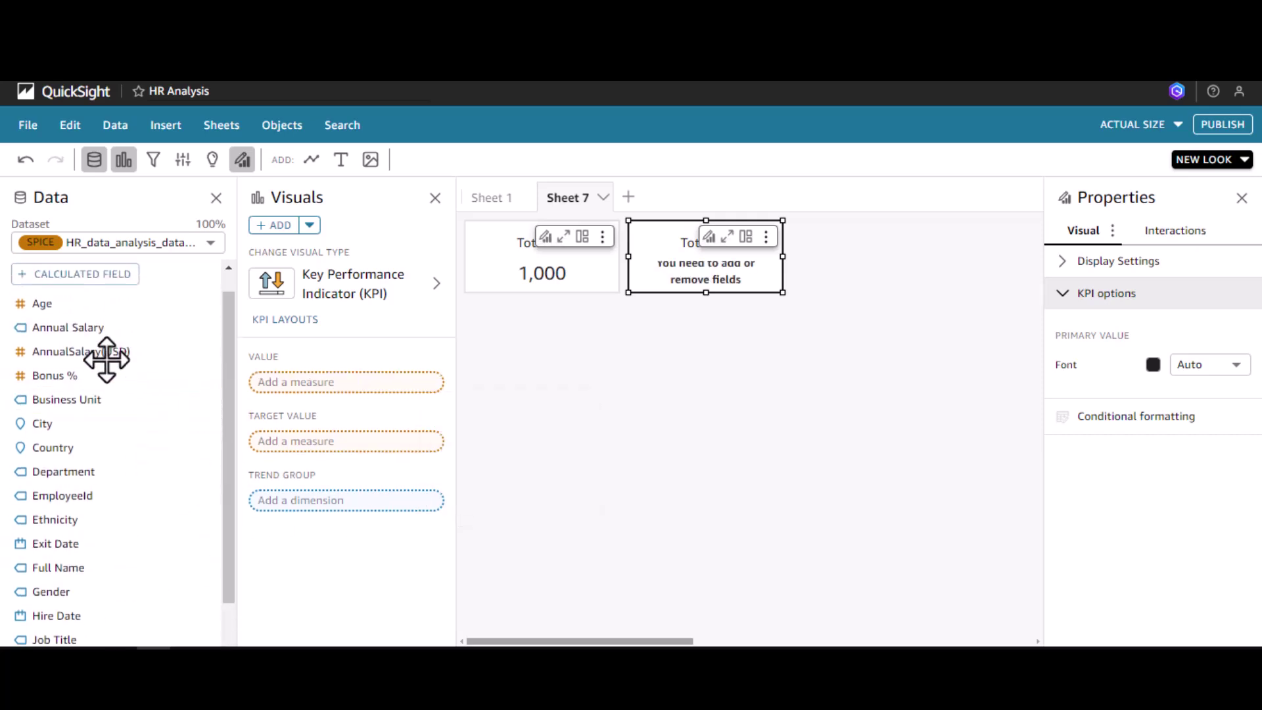
{"action": "left_click_drag", "start_coordinate": [135, 363], "coordinate": [369, 397]}
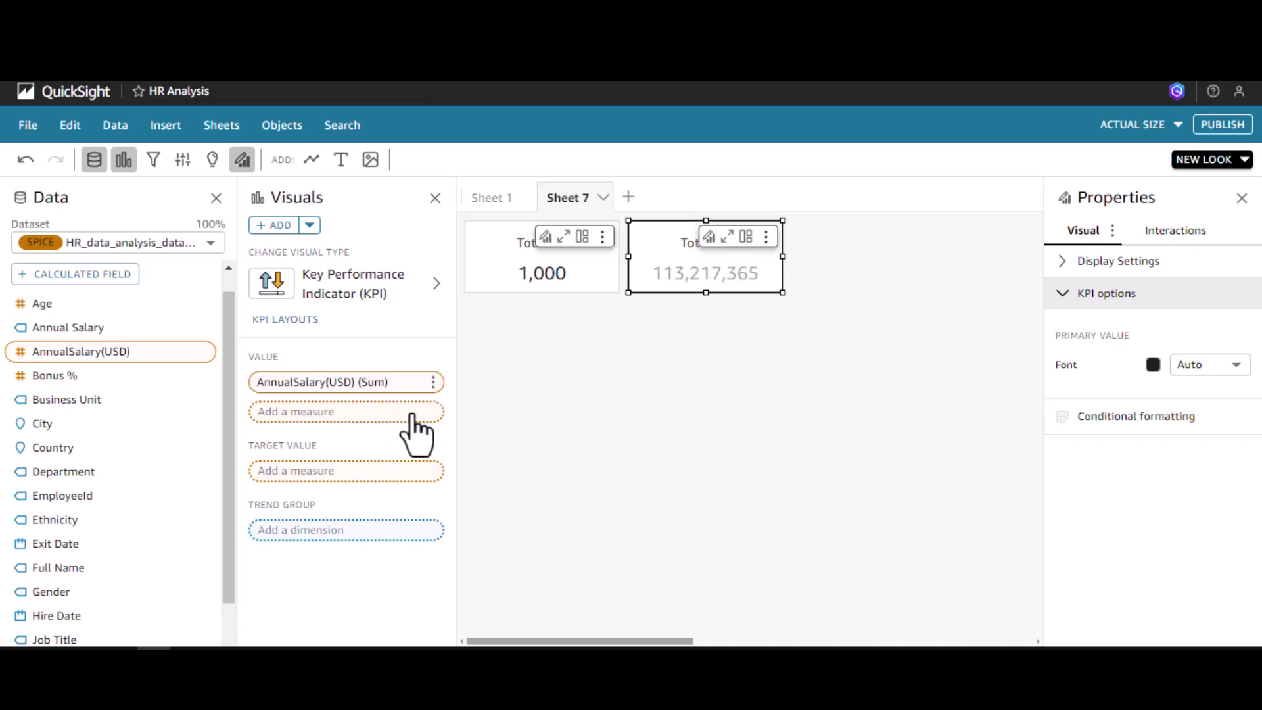
{"action": "left_click", "coordinate": [432, 382]}
{"action": "mouse_move", "coordinate": [483, 412]}
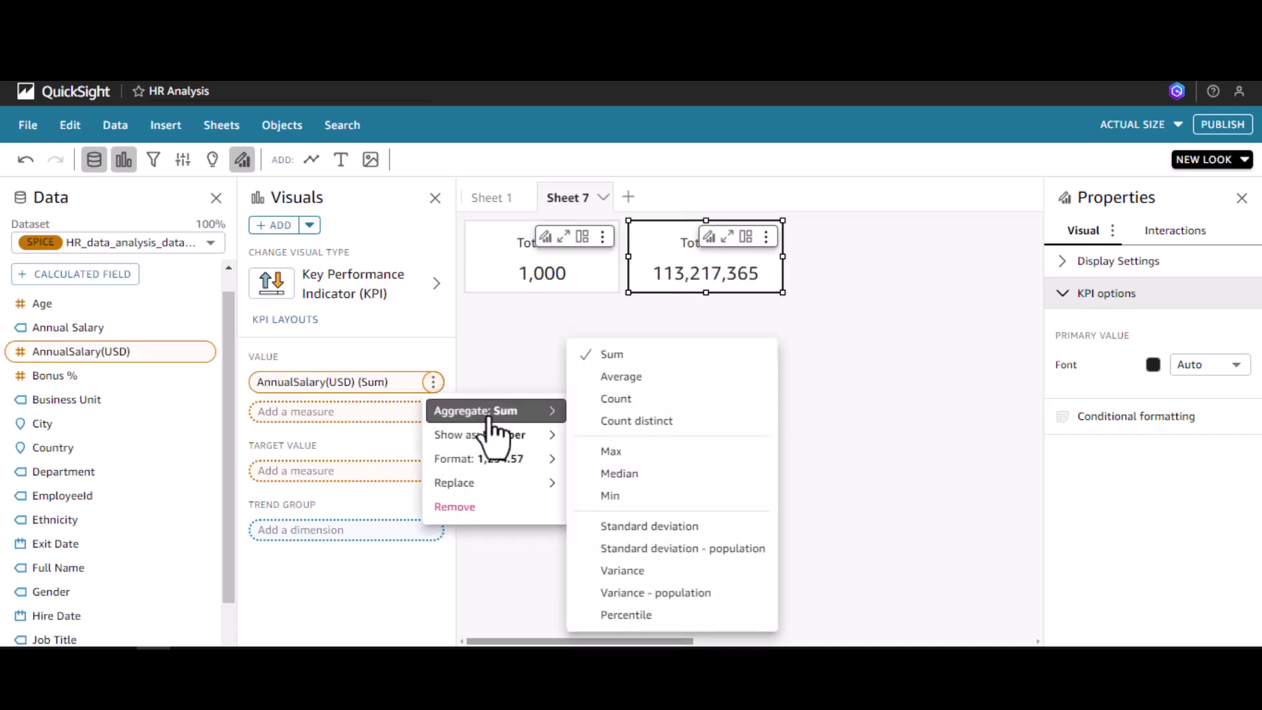
{"action": "left_click", "coordinate": [648, 377]}
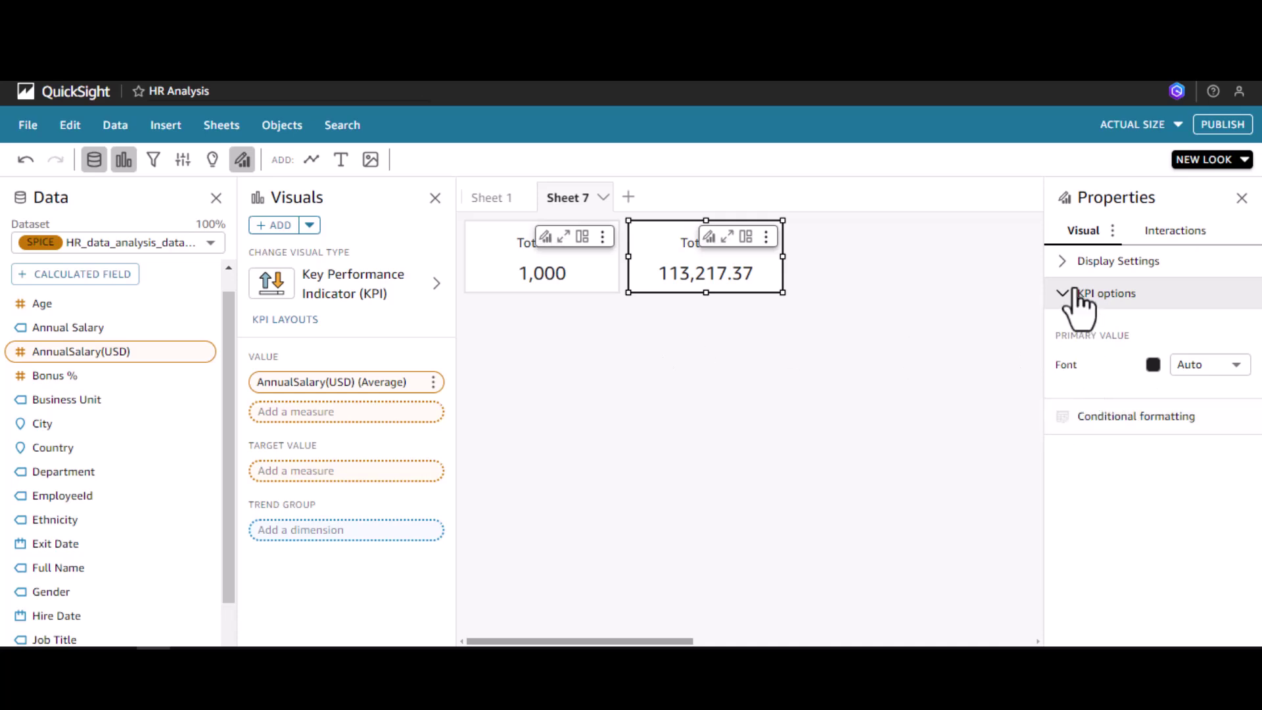
Retitle the salary card 'Avg Salary'
{"action": "double_click", "coordinate": [686, 243]}
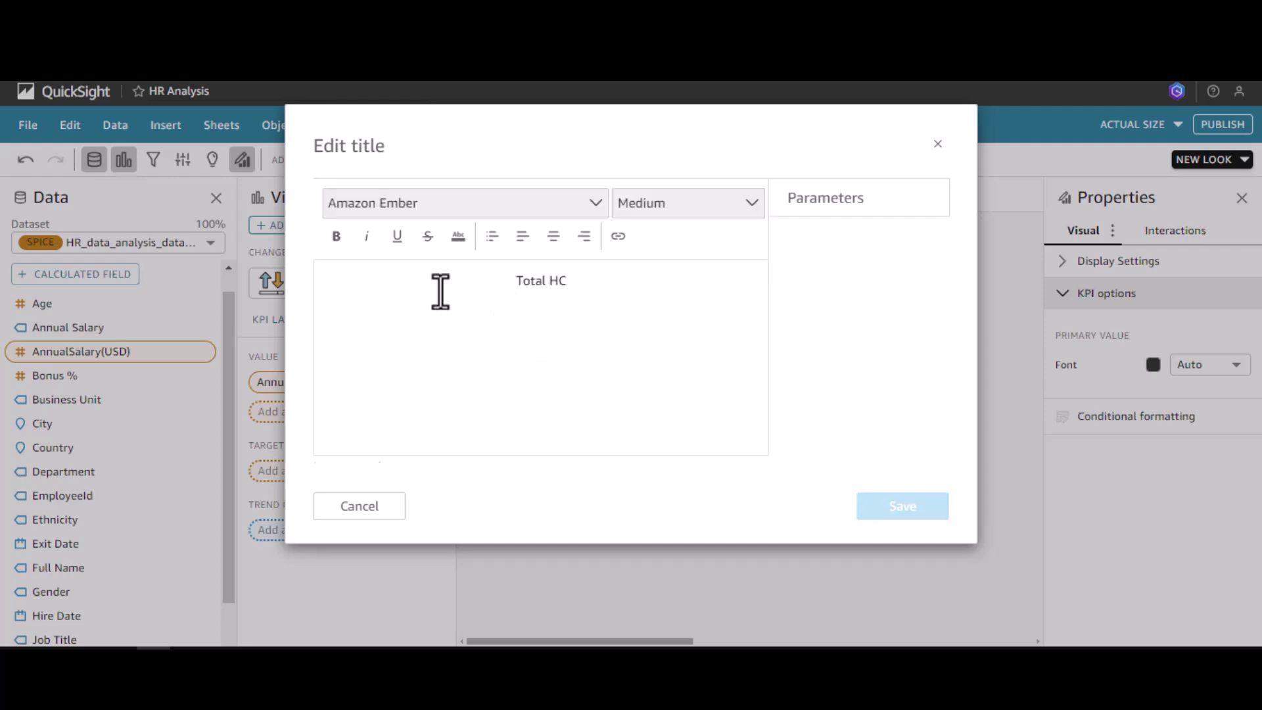
{"action": "double_click", "coordinate": [523, 281]}
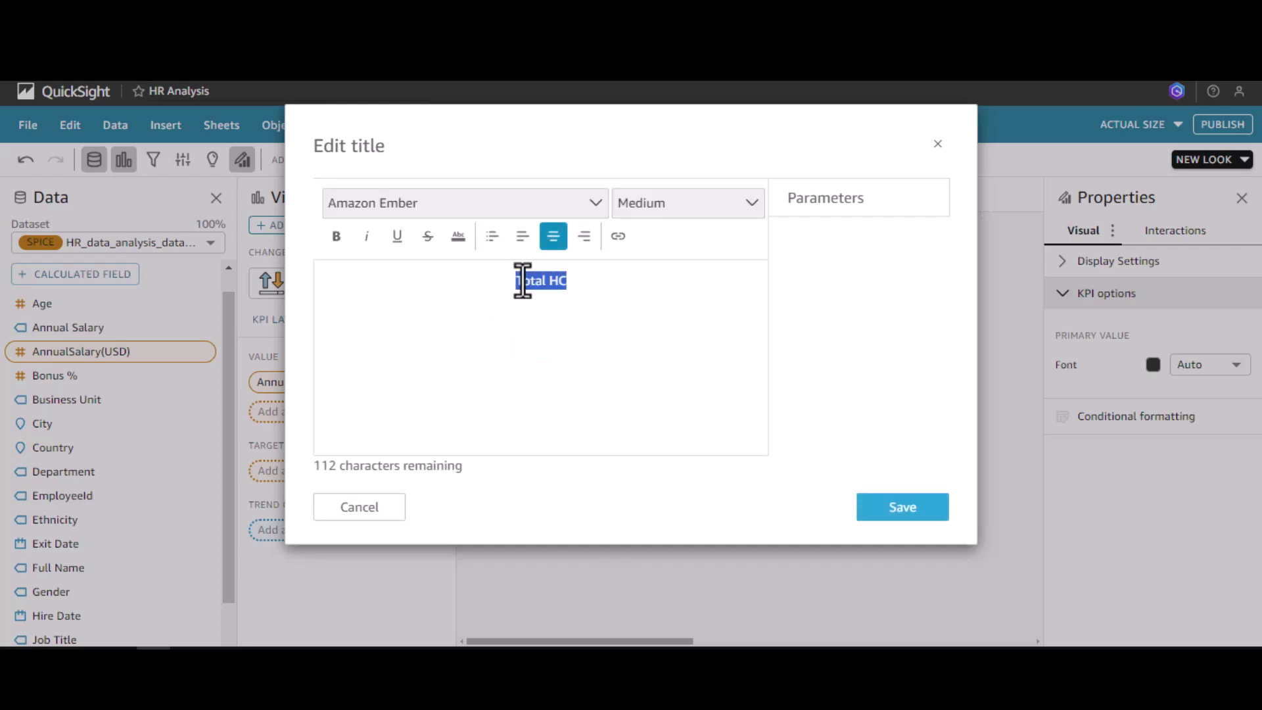
{"action": "type", "text": "Avg Salary"}
{"action": "left_click", "coordinate": [885, 507]}
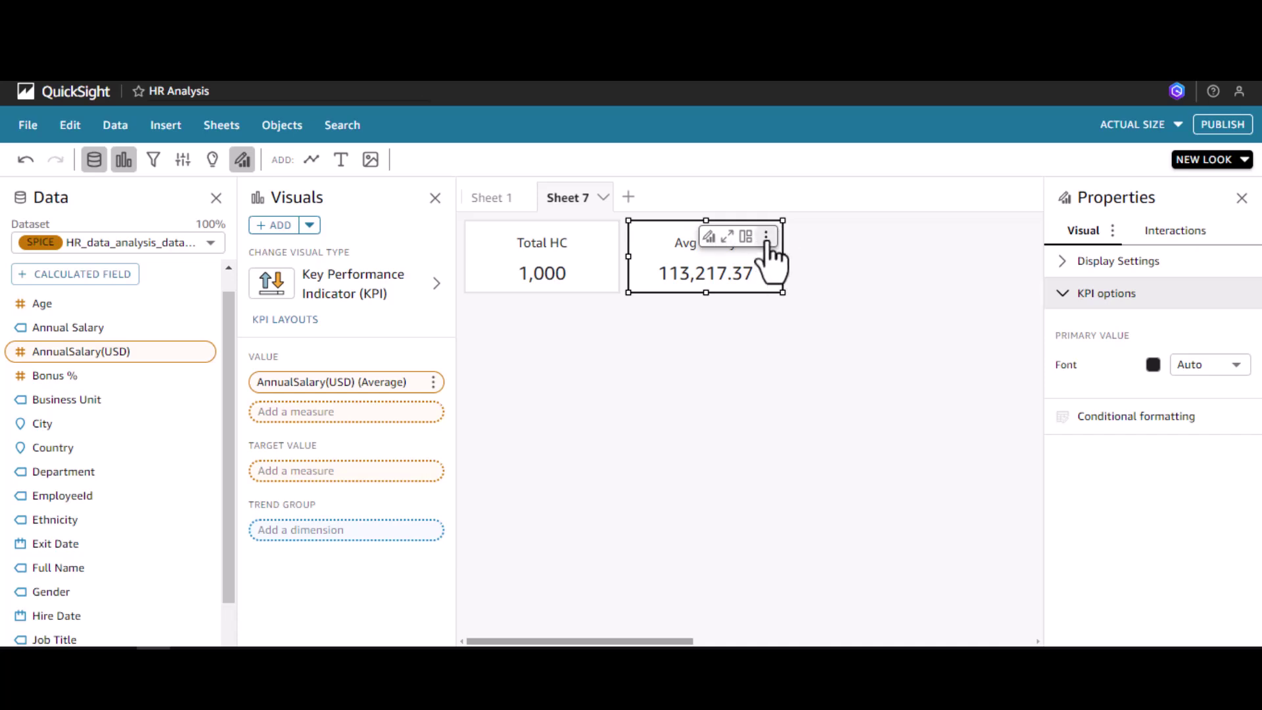
Duplicate the Avg Salary card and put Bonus % in the copy's Value well
{"action": "left_click", "coordinate": [766, 236]}
{"action": "mouse_move", "coordinate": [694, 332]}
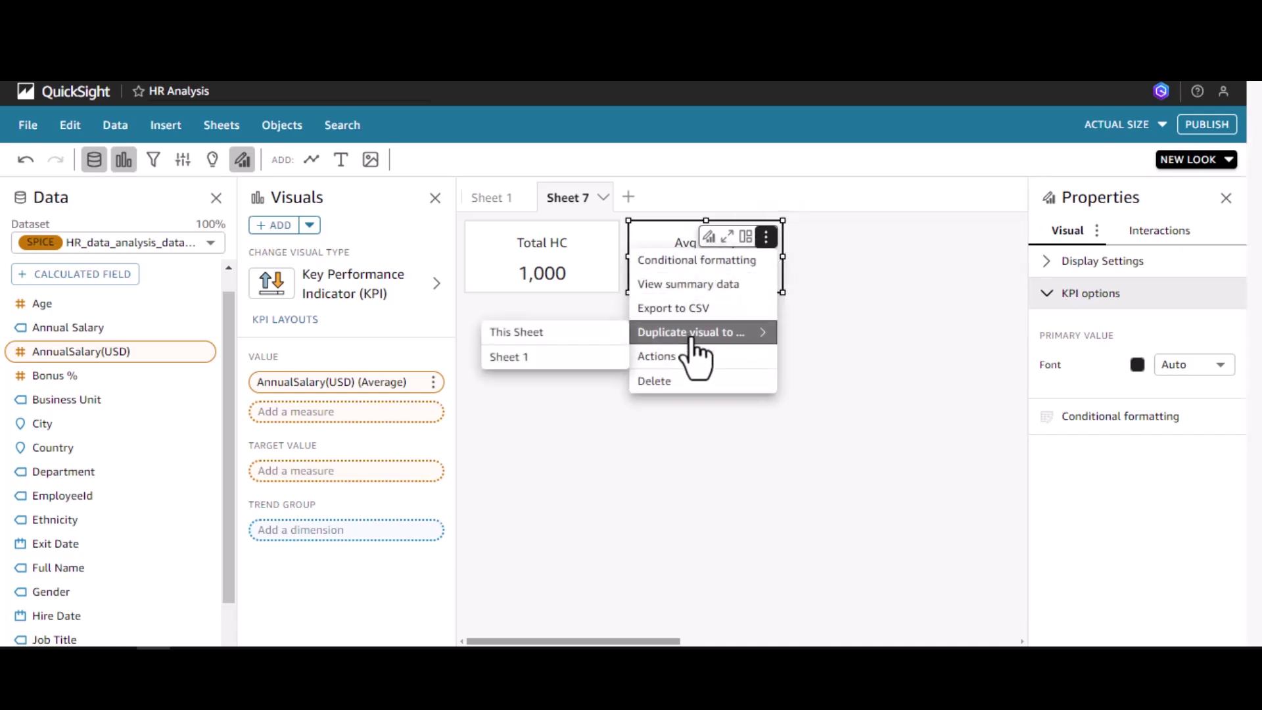
{"action": "left_click", "coordinate": [551, 332]}
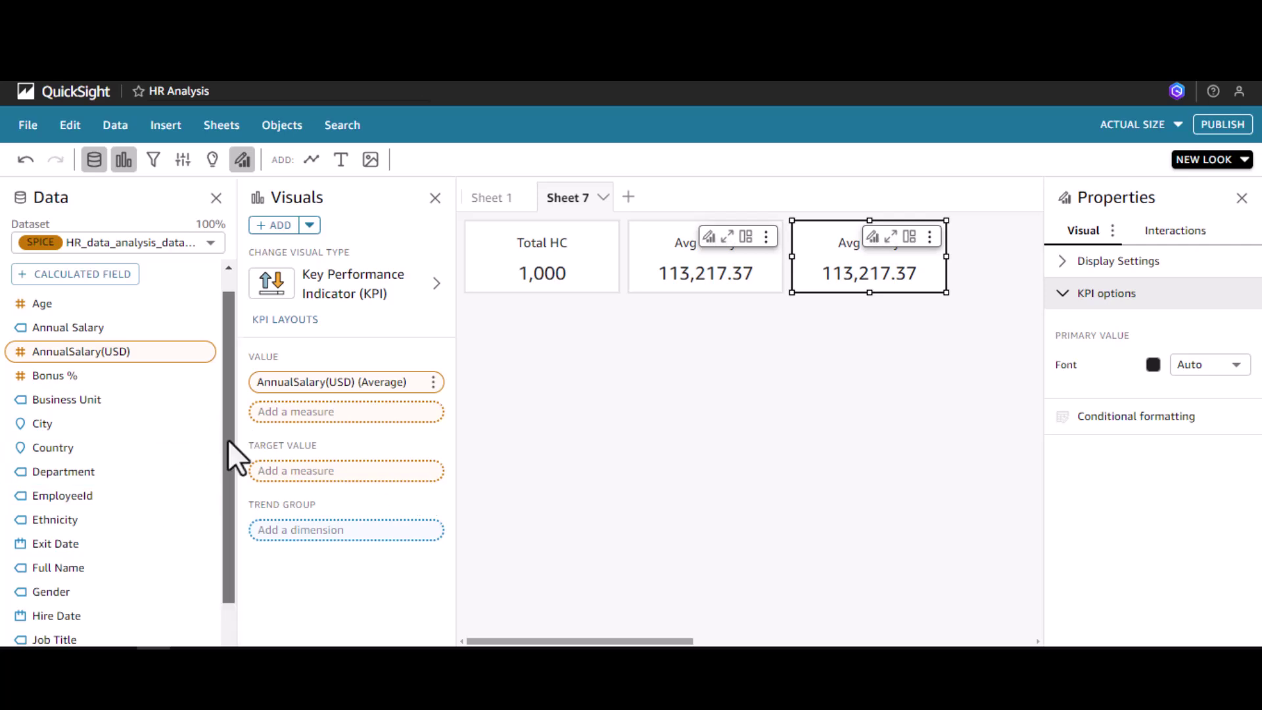
{"action": "left_click_drag", "start_coordinate": [61, 375], "coordinate": [343, 389]}
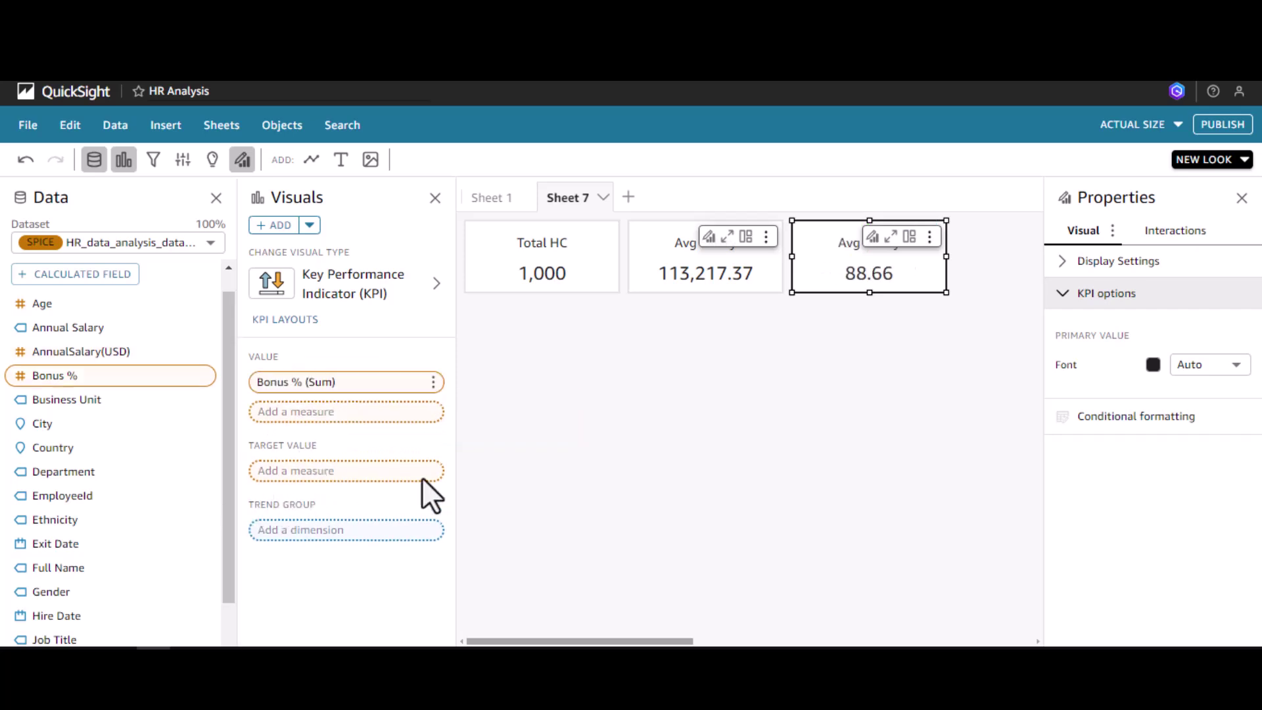
Aggregate Bonus % as an average and show it as a percent, 8.87%
{"action": "left_click", "coordinate": [433, 382]}
{"action": "mouse_move", "coordinate": [498, 420]}
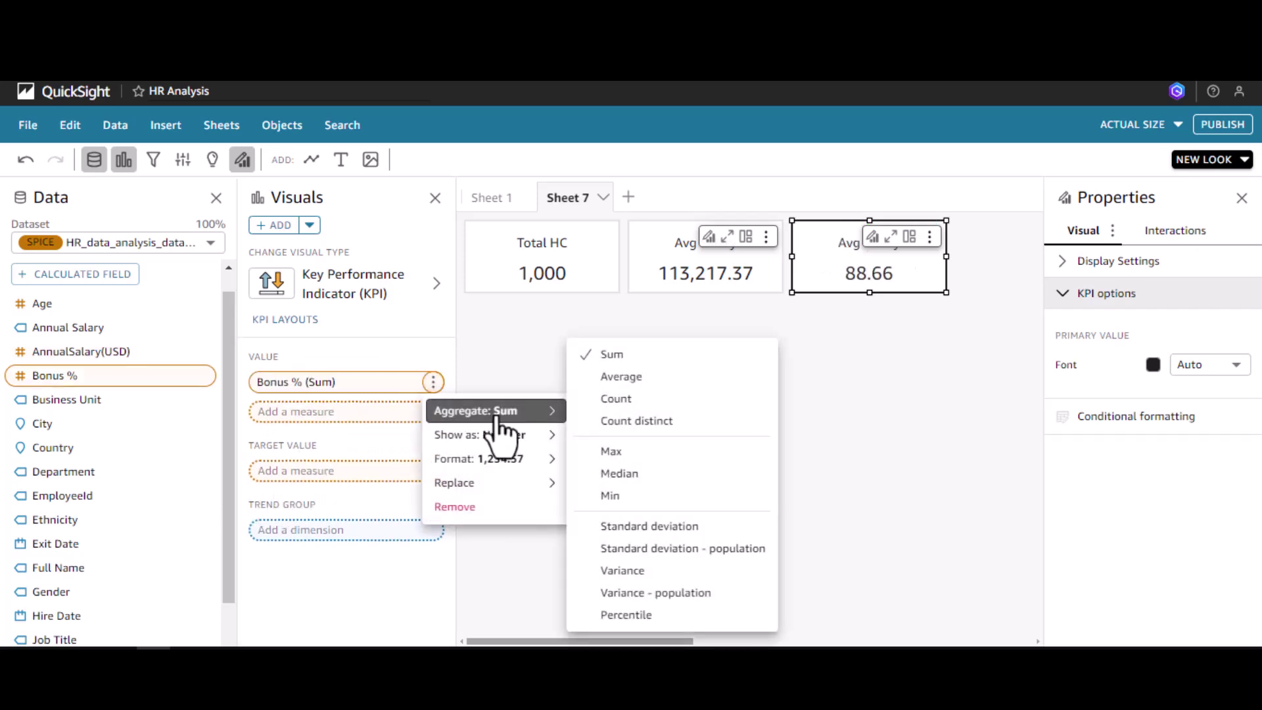
{"action": "left_click", "coordinate": [634, 380]}
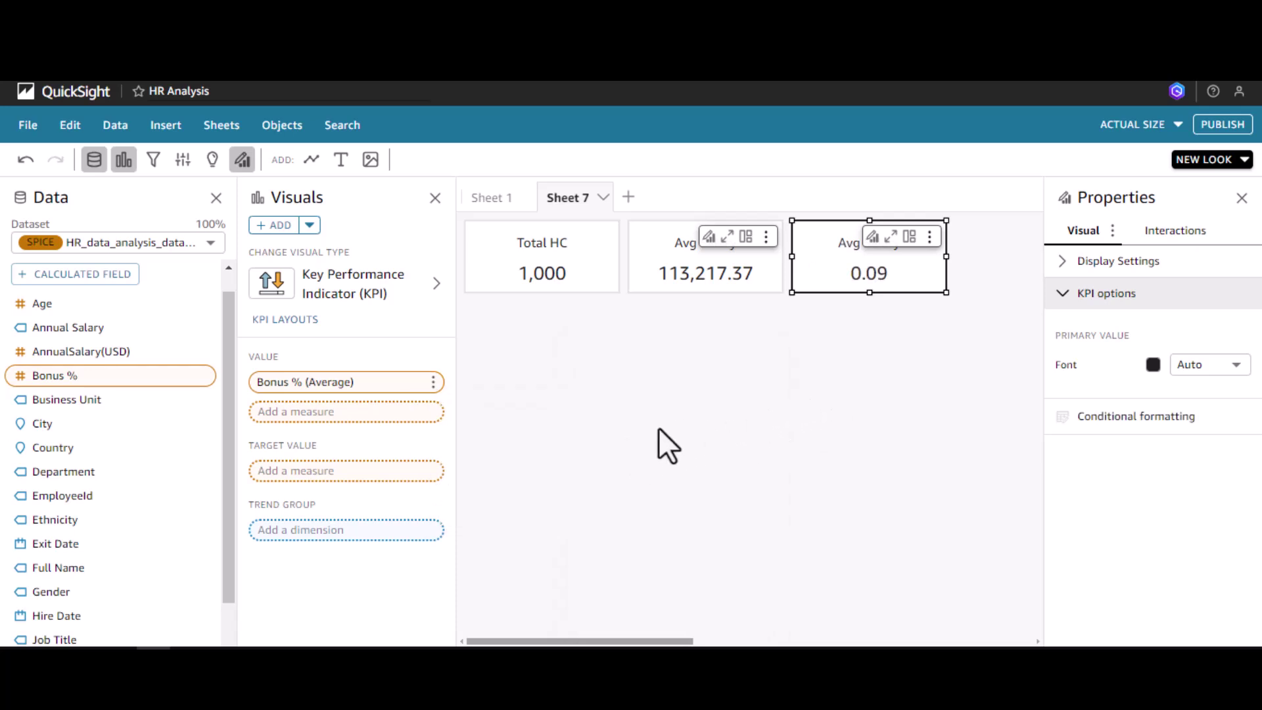
{"action": "left_click", "coordinate": [432, 382]}
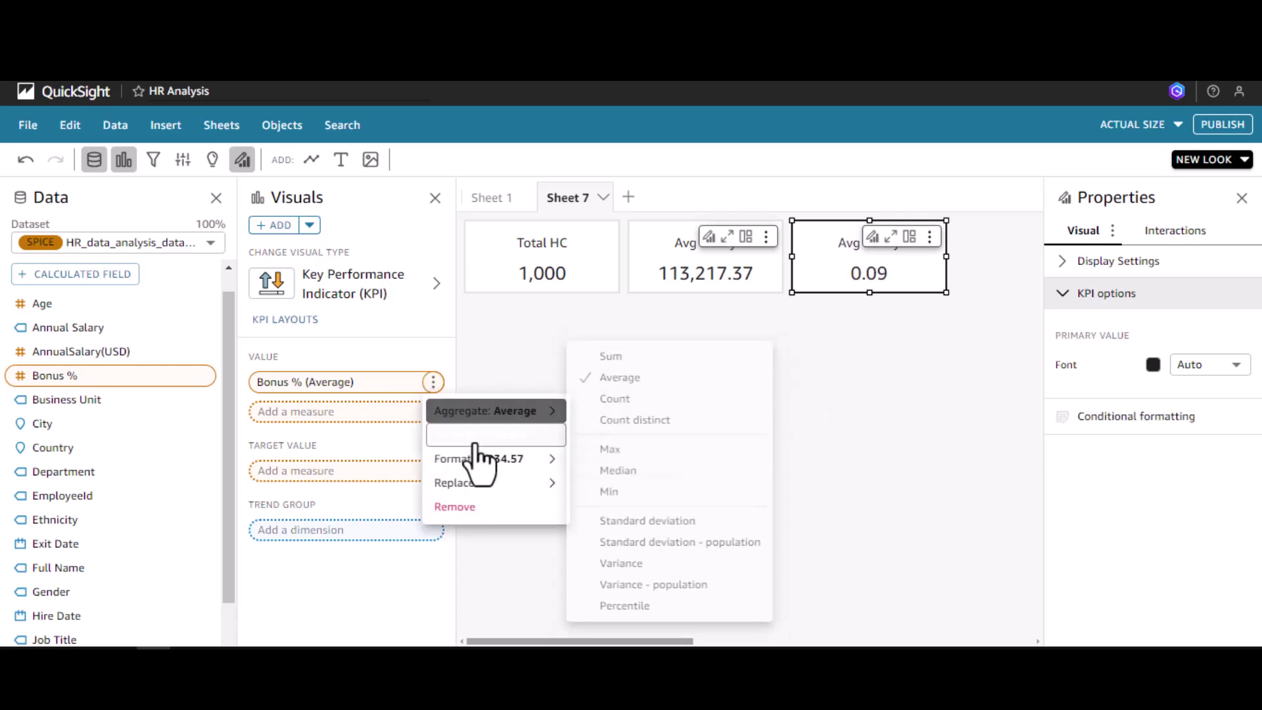
{"action": "mouse_move", "coordinate": [485, 460]}
{"action": "mouse_move", "coordinate": [513, 435]}
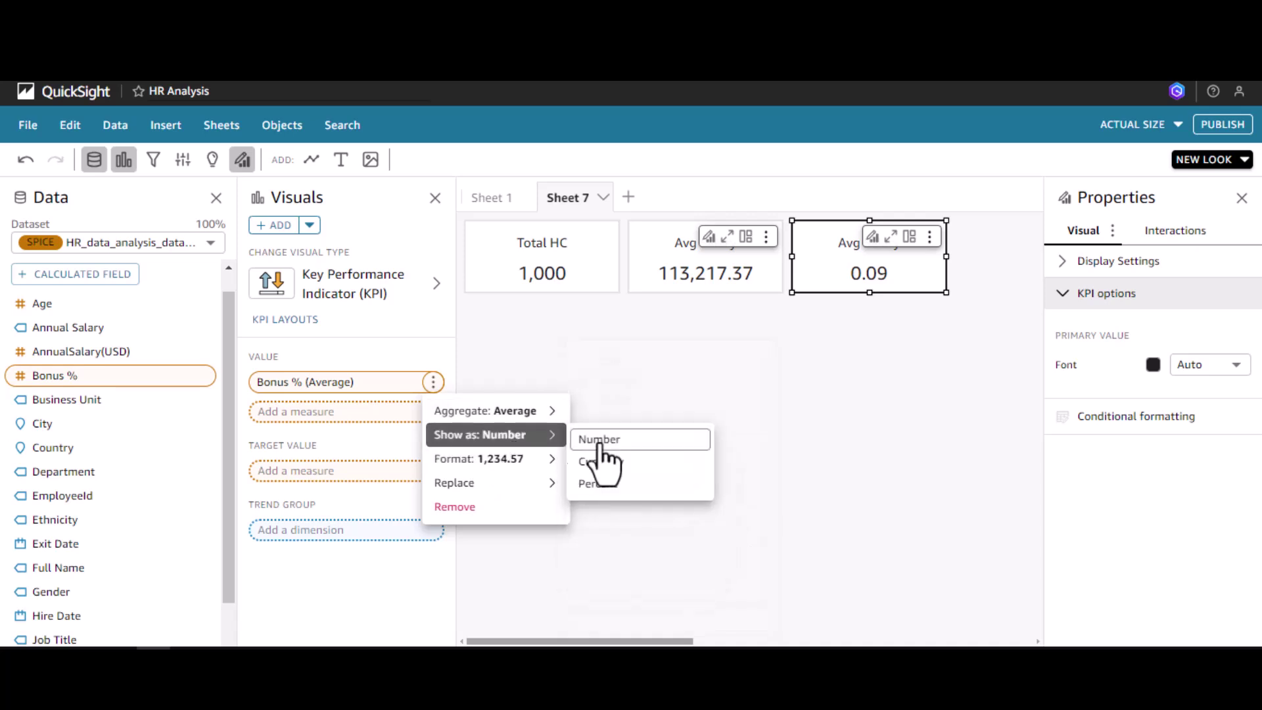
{"action": "left_click", "coordinate": [696, 487]}
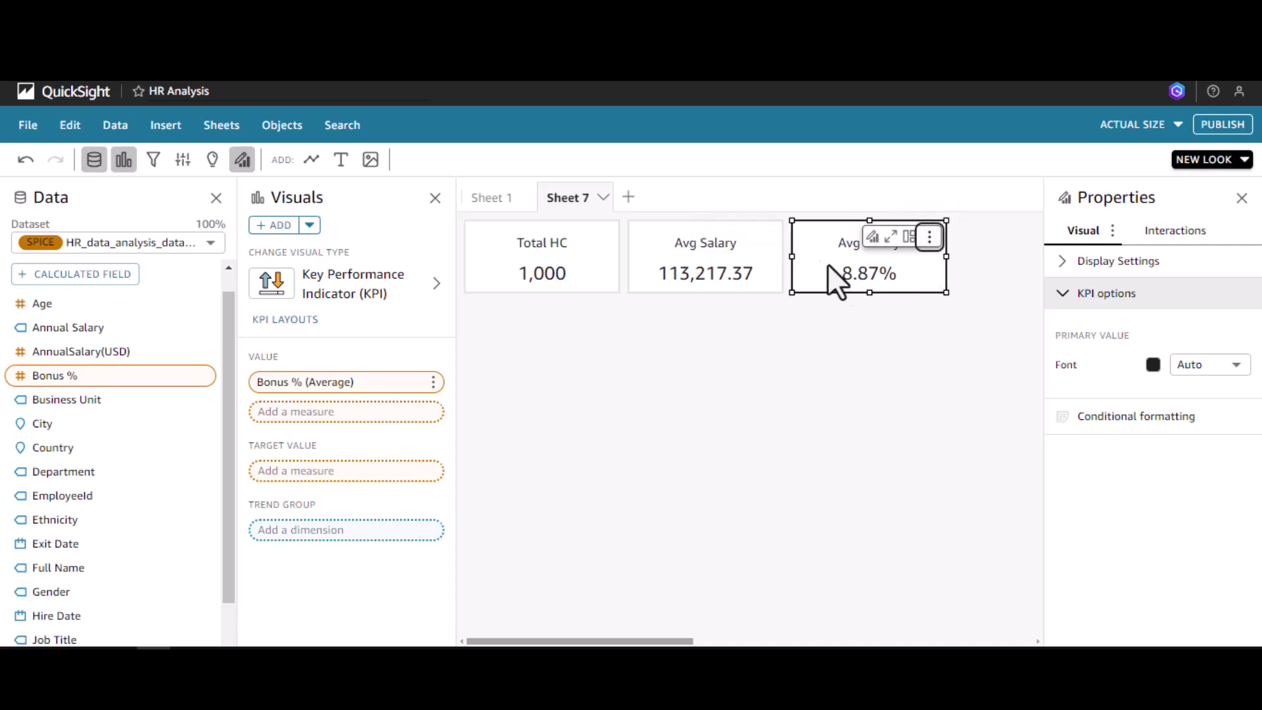
Retitle the bonus card 'Avg Bonus (%)'
{"action": "double_click", "coordinate": [844, 243]}
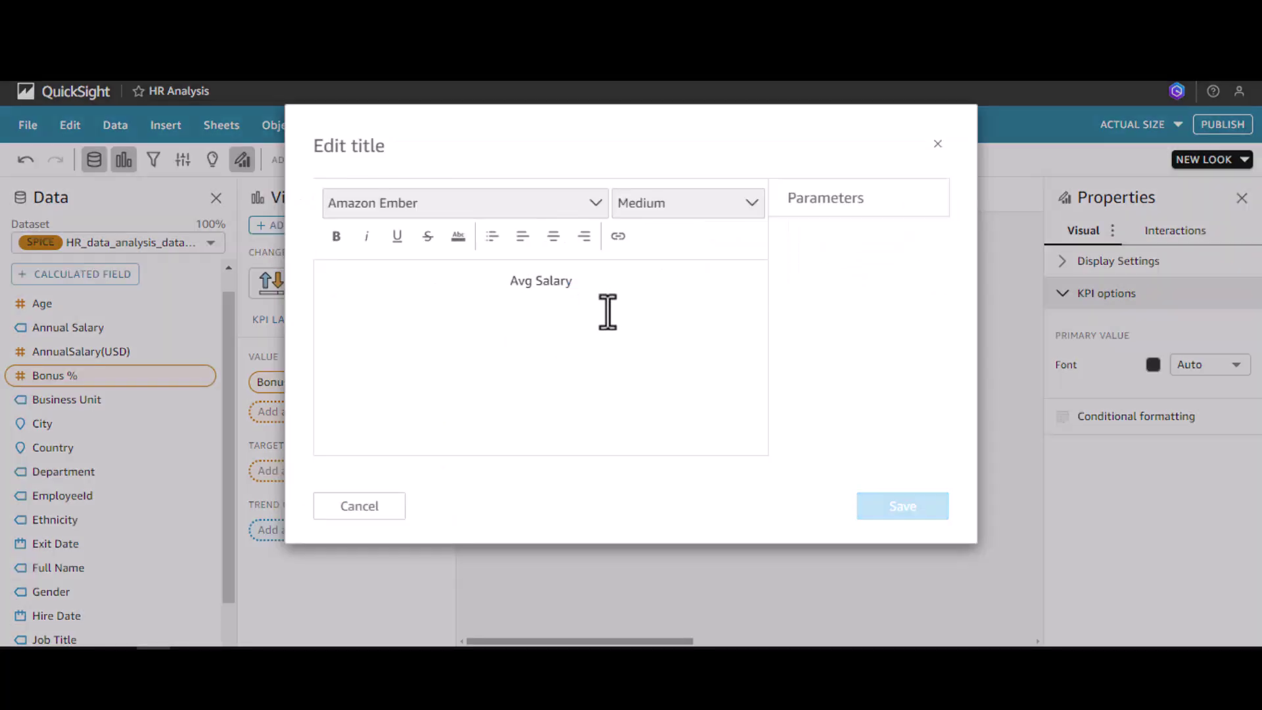
{"action": "double_click", "coordinate": [554, 280]}
{"action": "type", "text": "Bonus"}
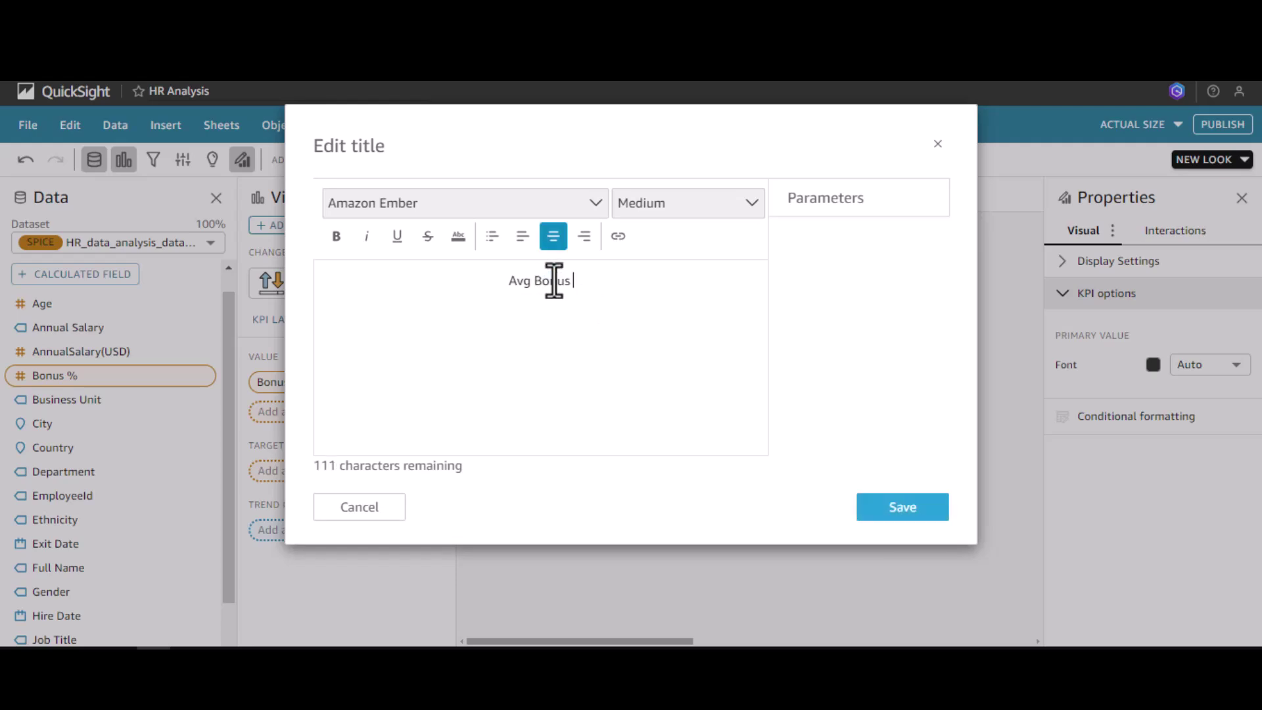
{"action": "type", "text": " (%)"}
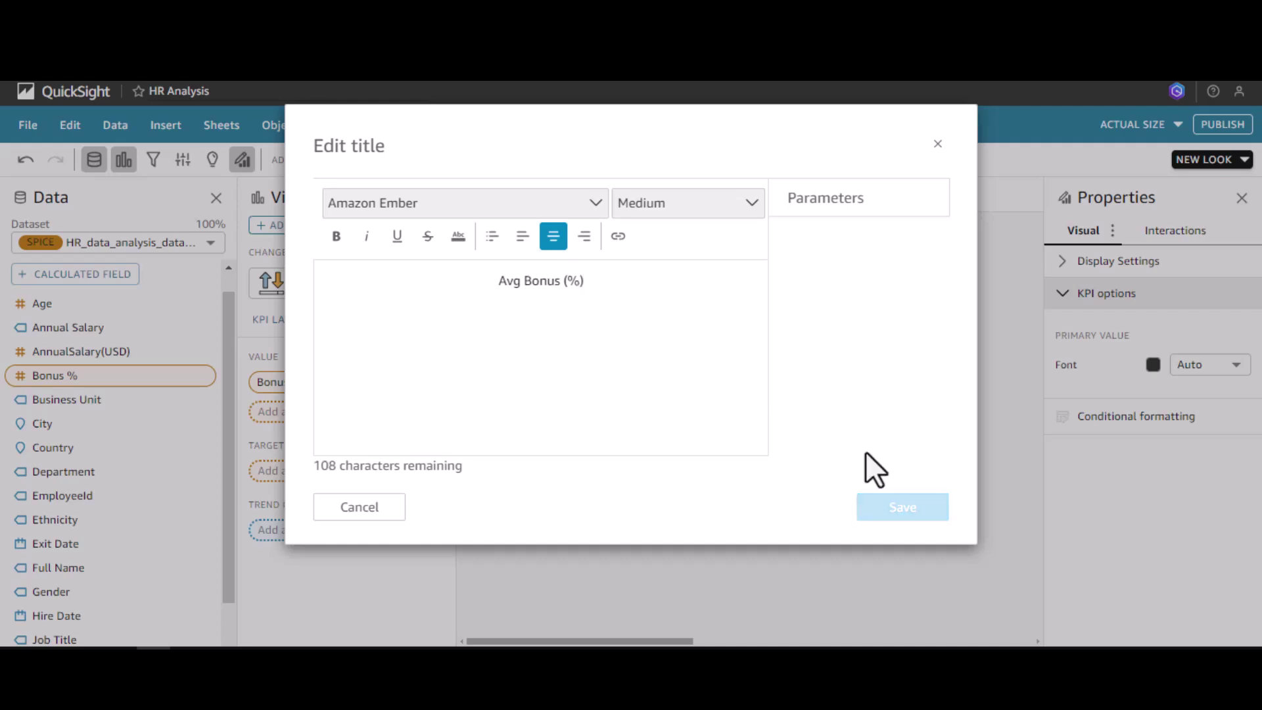
{"action": "left_click", "coordinate": [911, 514]}
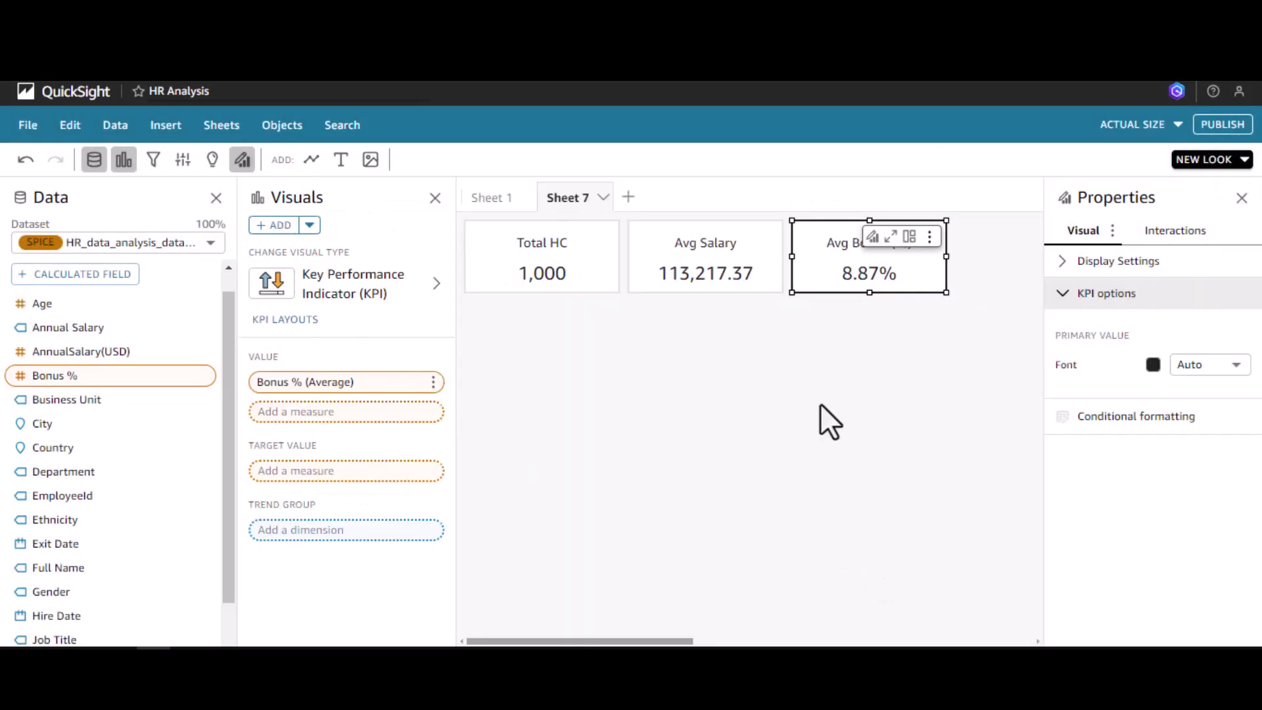
Duplicate the Avg Bonus card and make its value a count of Exit Date, showing 85
{"action": "left_click", "coordinate": [929, 237]}
{"action": "mouse_move", "coordinate": [861, 333]}
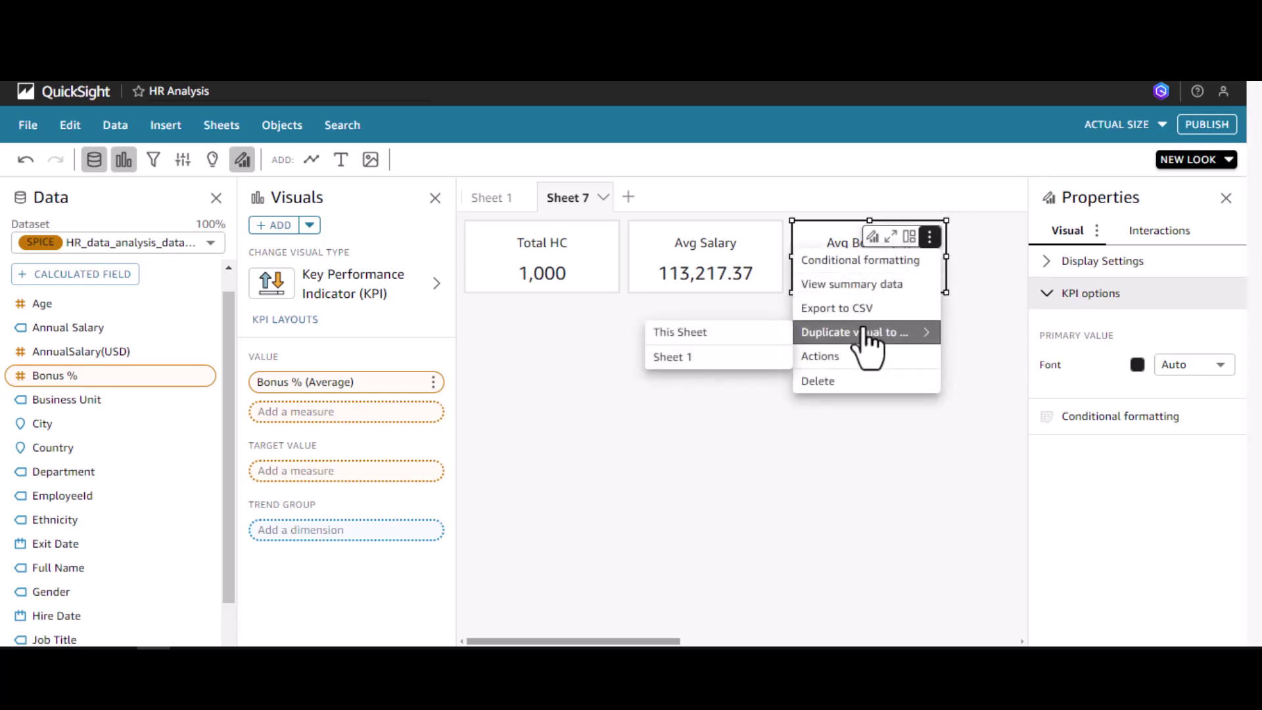
{"action": "left_click", "coordinate": [772, 332]}
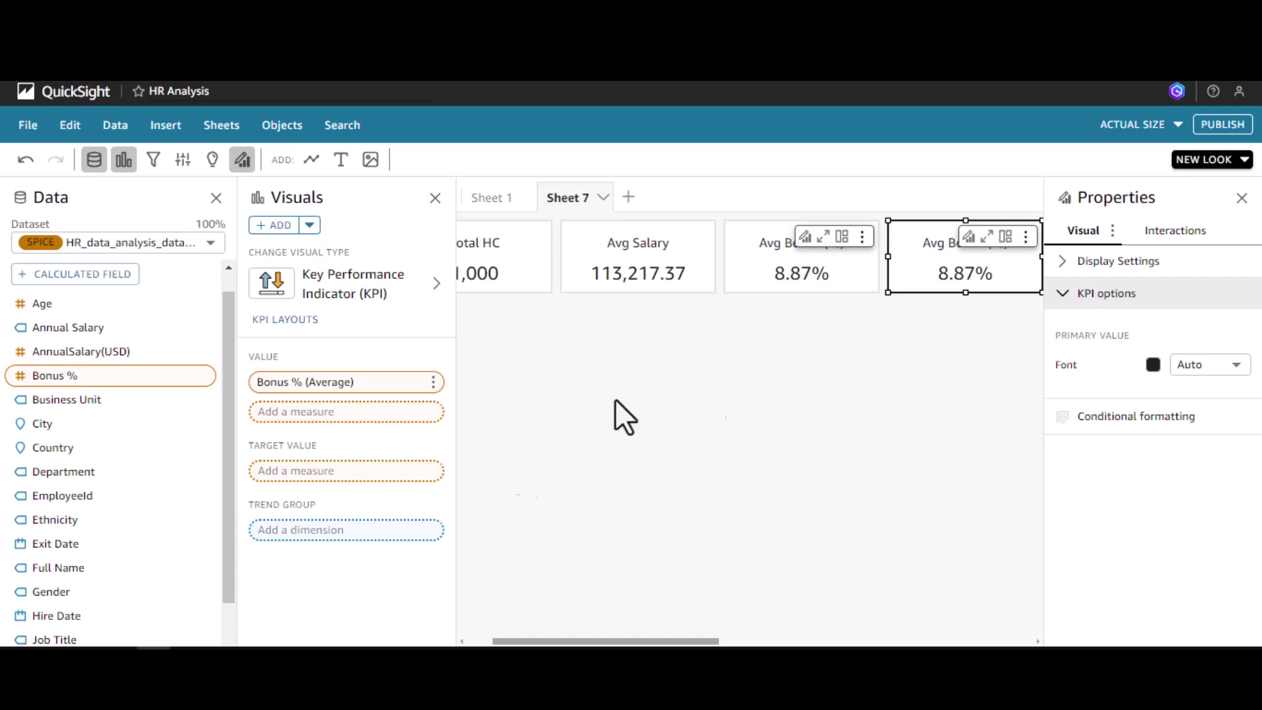
{"action": "left_click_drag", "start_coordinate": [222, 463], "coordinate": [234, 514]}
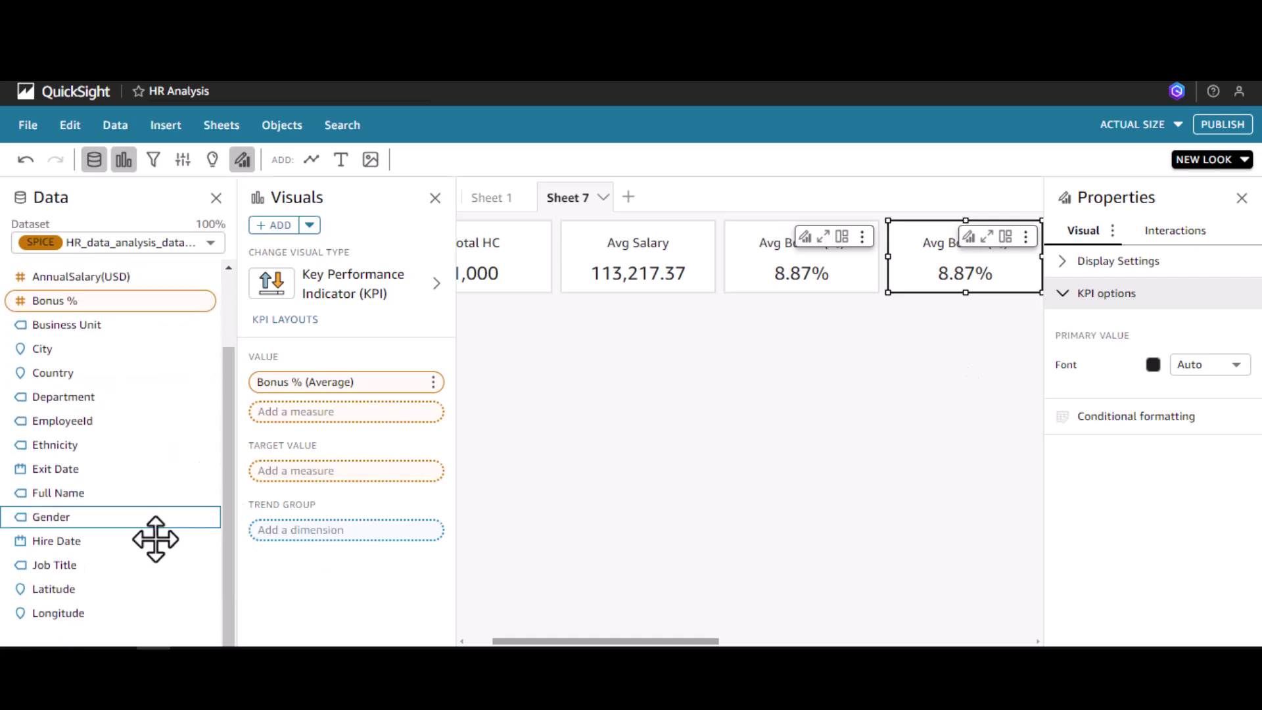
{"action": "left_click_drag", "start_coordinate": [93, 540], "coordinate": [313, 388]}
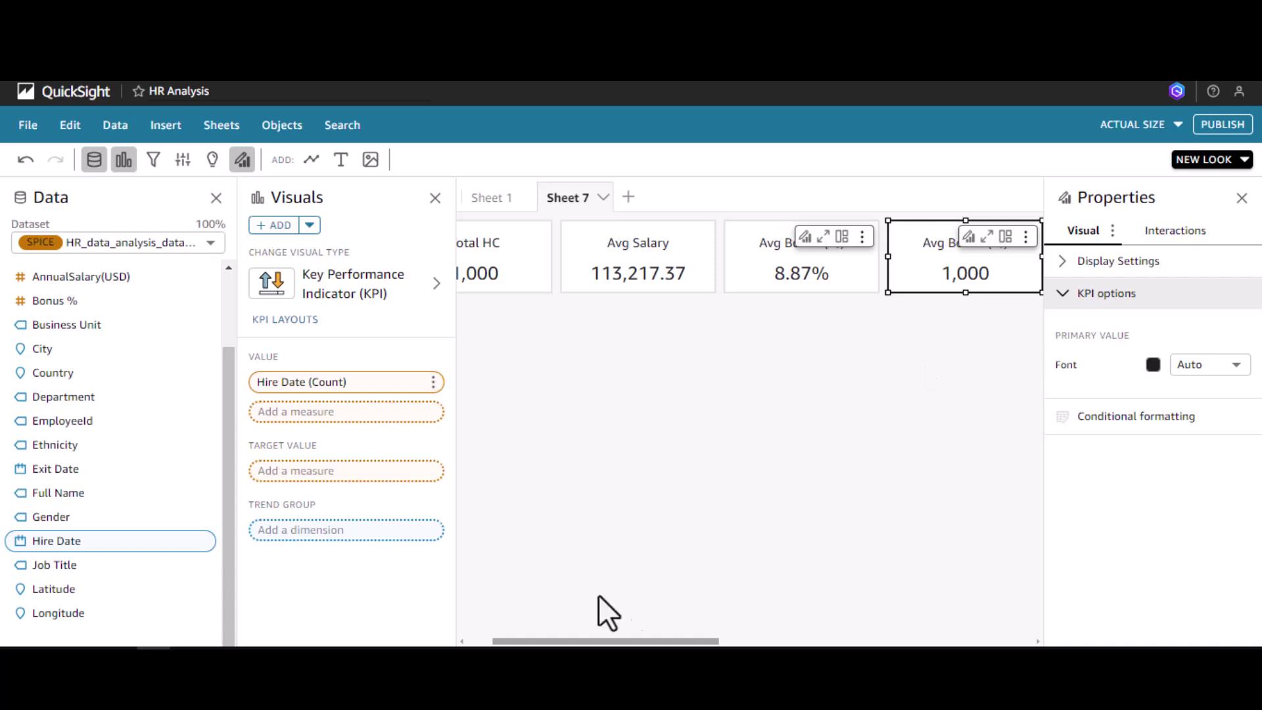
{"action": "left_click_drag", "start_coordinate": [654, 643], "coordinate": [681, 645]}
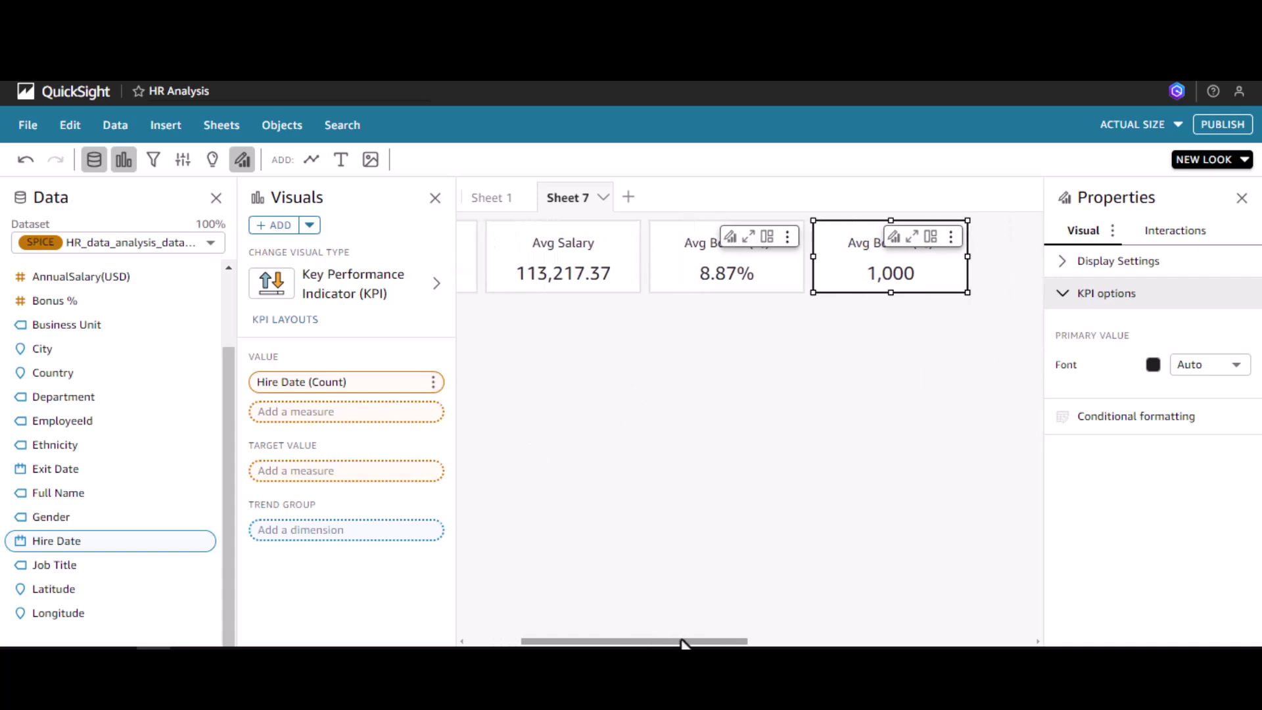
{"action": "left_click", "coordinate": [433, 383]}
{"action": "left_click_drag", "start_coordinate": [55, 471], "coordinate": [296, 388]}
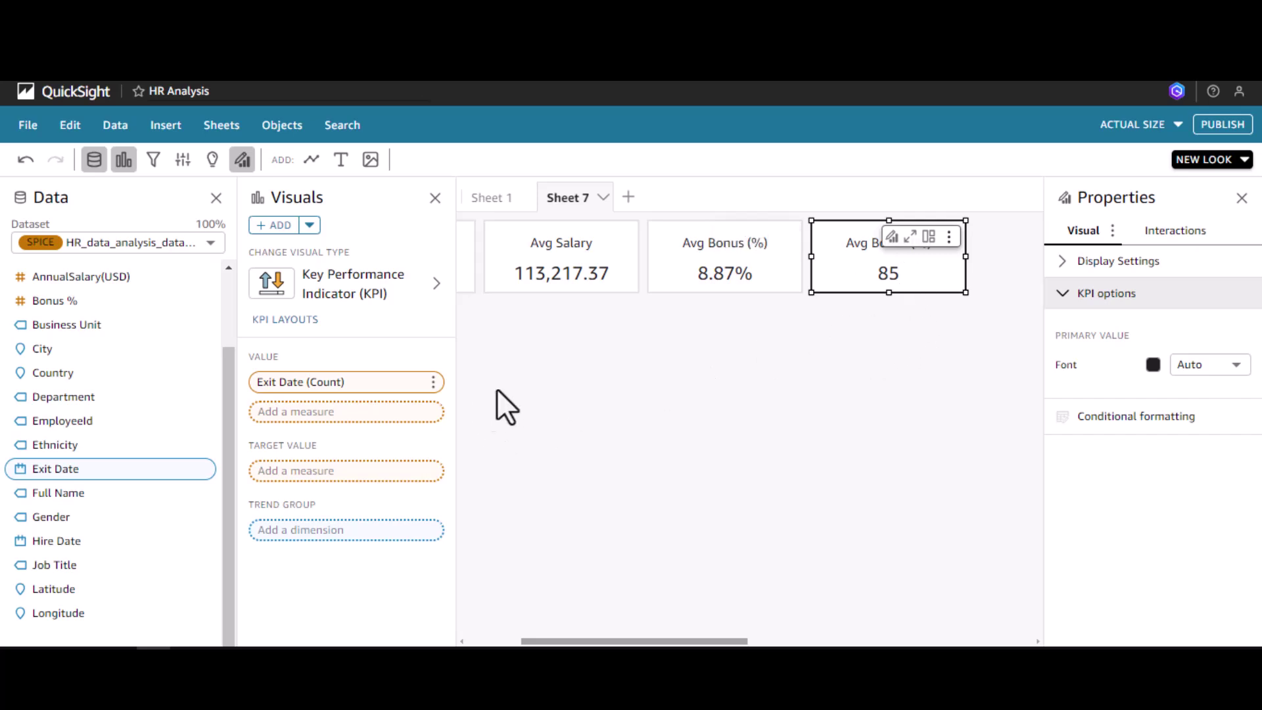
Replace the fourth card's title with 'Total Exit'
{"action": "double_click", "coordinate": [854, 243]}
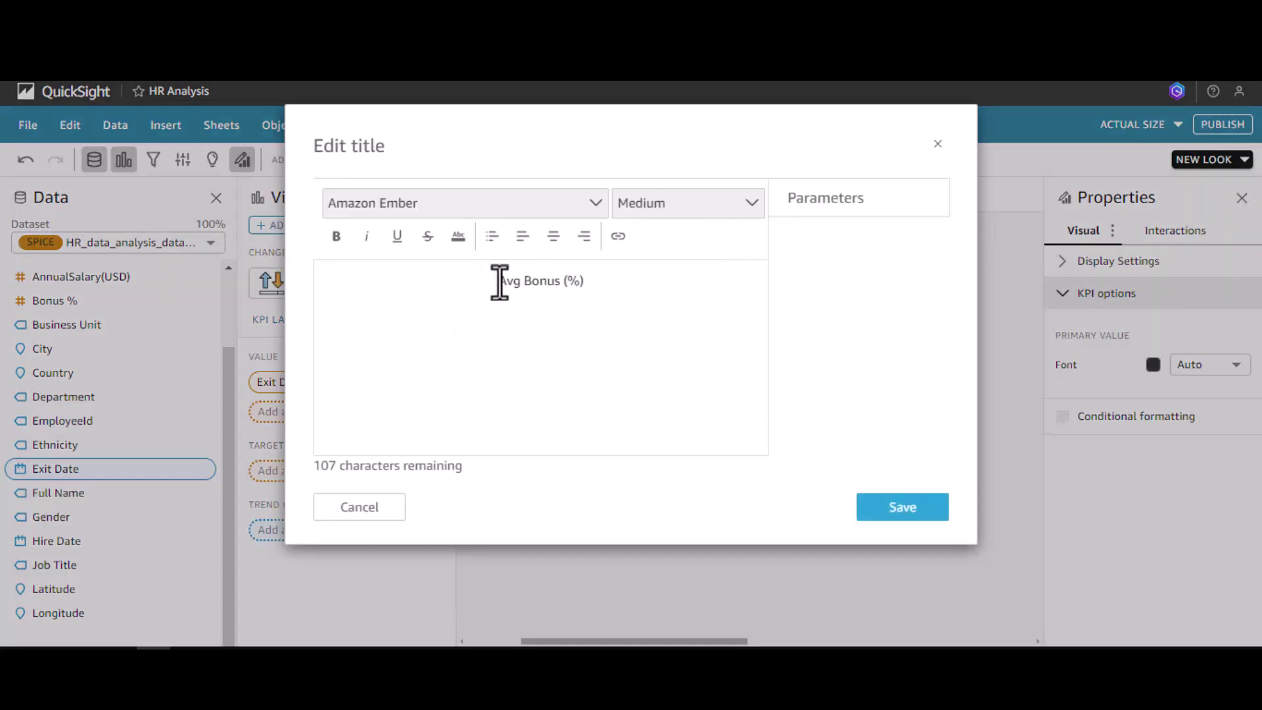
{"action": "left_click_drag", "start_coordinate": [499, 282], "coordinate": [623, 307]}
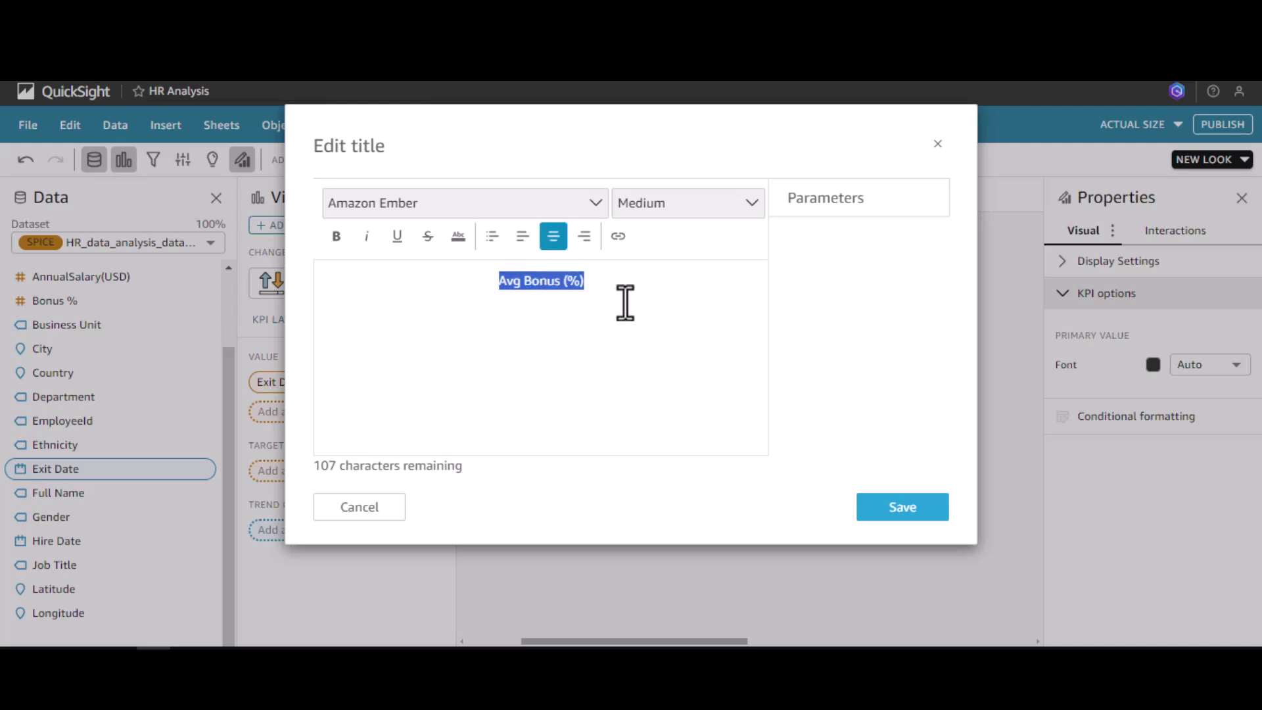
{"action": "type", "text": "Total Exit"}
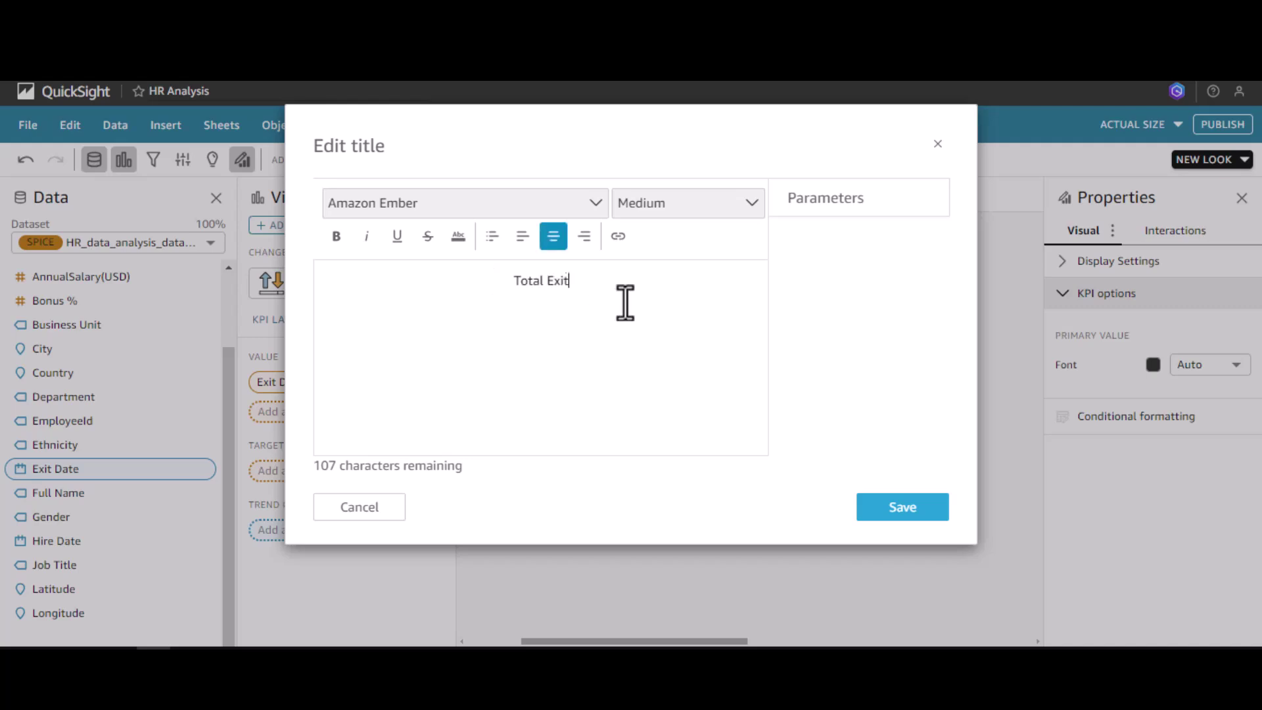
{"action": "left_click", "coordinate": [884, 516]}
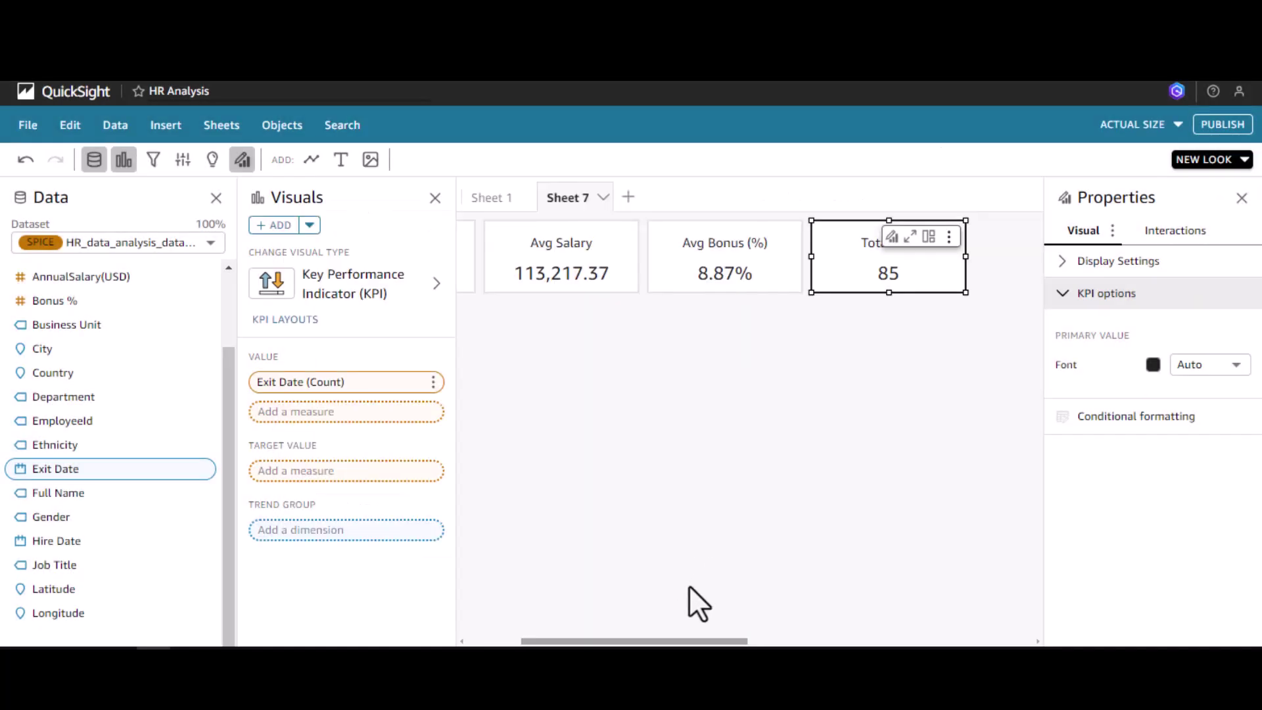
Format the Avg Salary value in thousands so it reads 113.22K
{"action": "left_click_drag", "start_coordinate": [680, 643], "coordinate": [626, 646]}
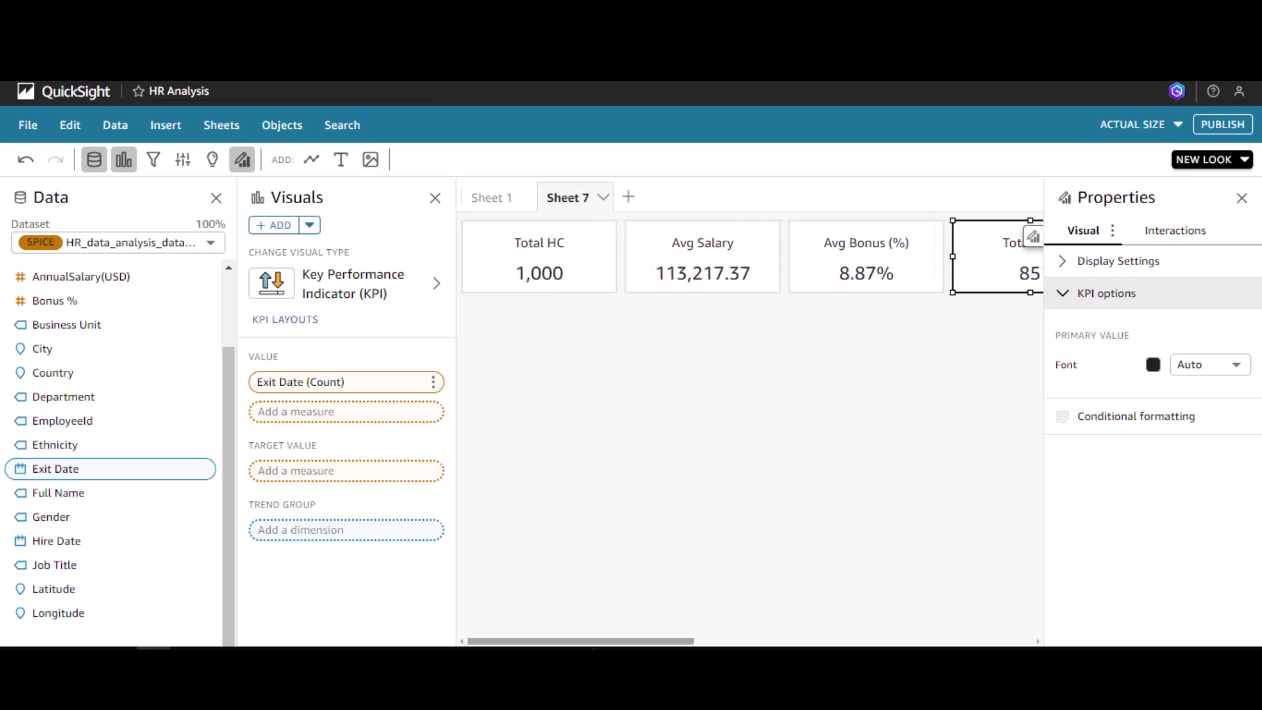
{"action": "left_click", "coordinate": [584, 270]}
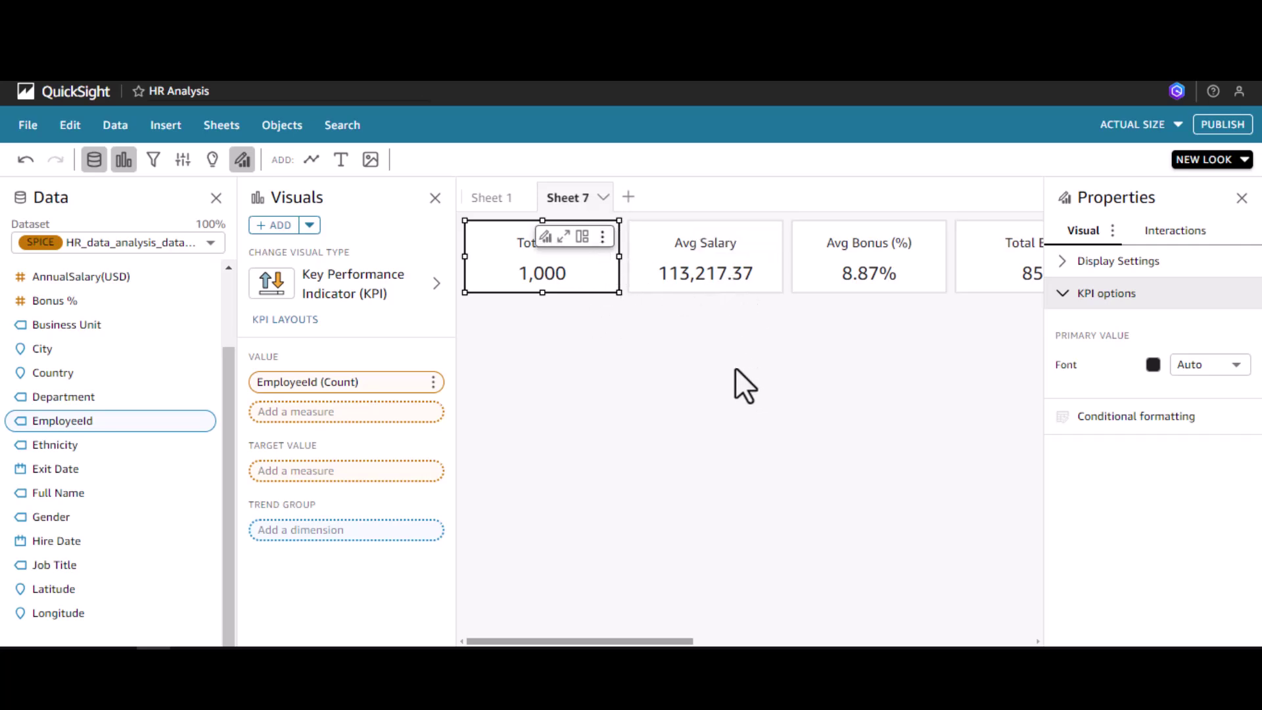
{"action": "left_click", "coordinate": [708, 280]}
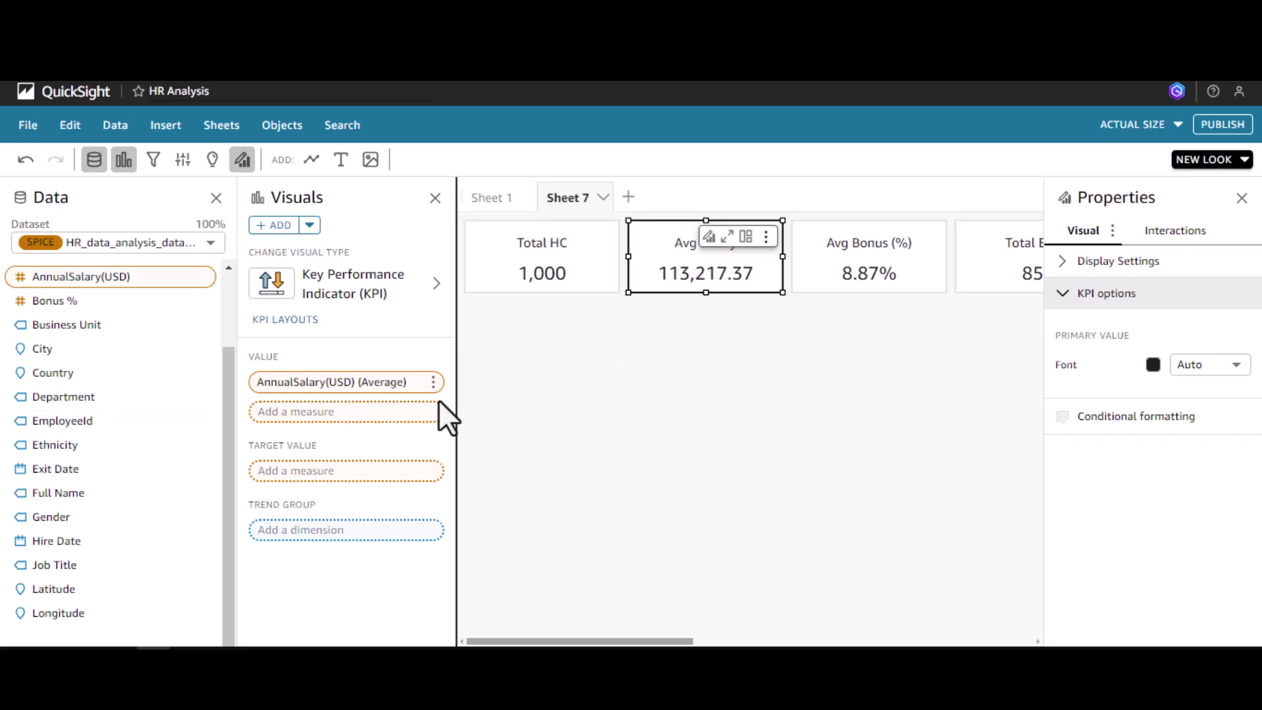
{"action": "left_click", "coordinate": [434, 383]}
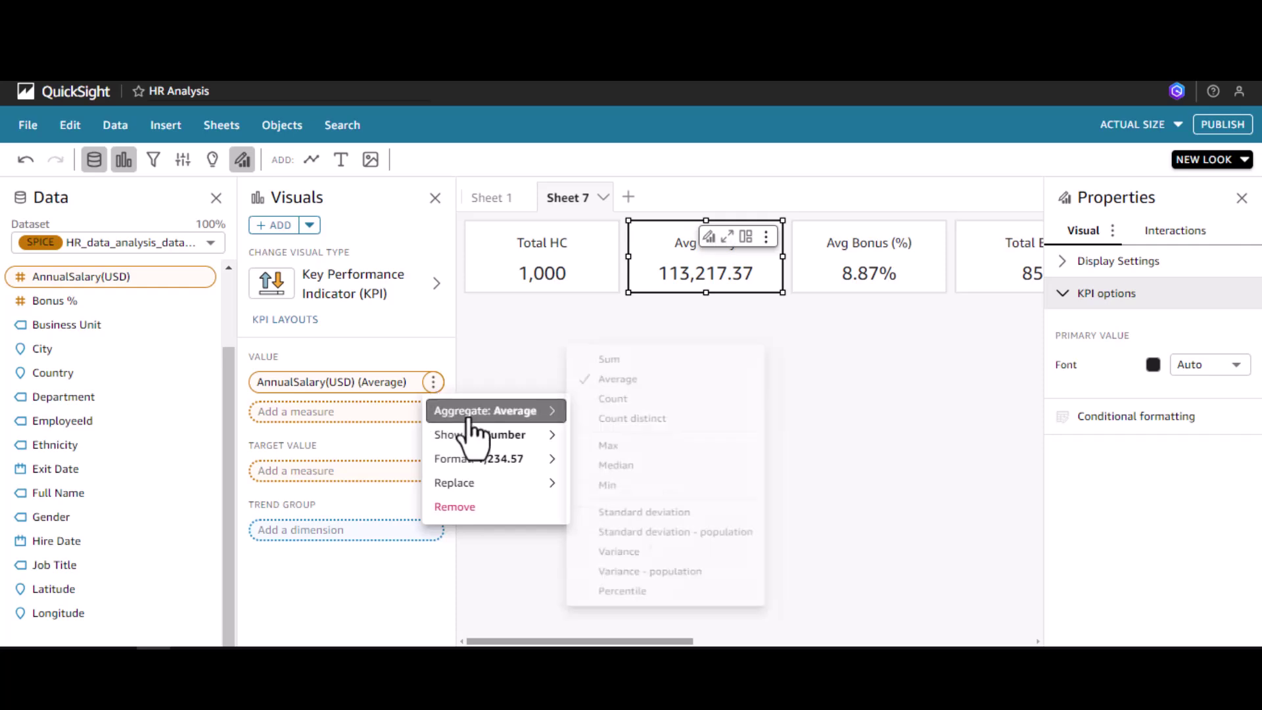
{"action": "mouse_move", "coordinate": [506, 460]}
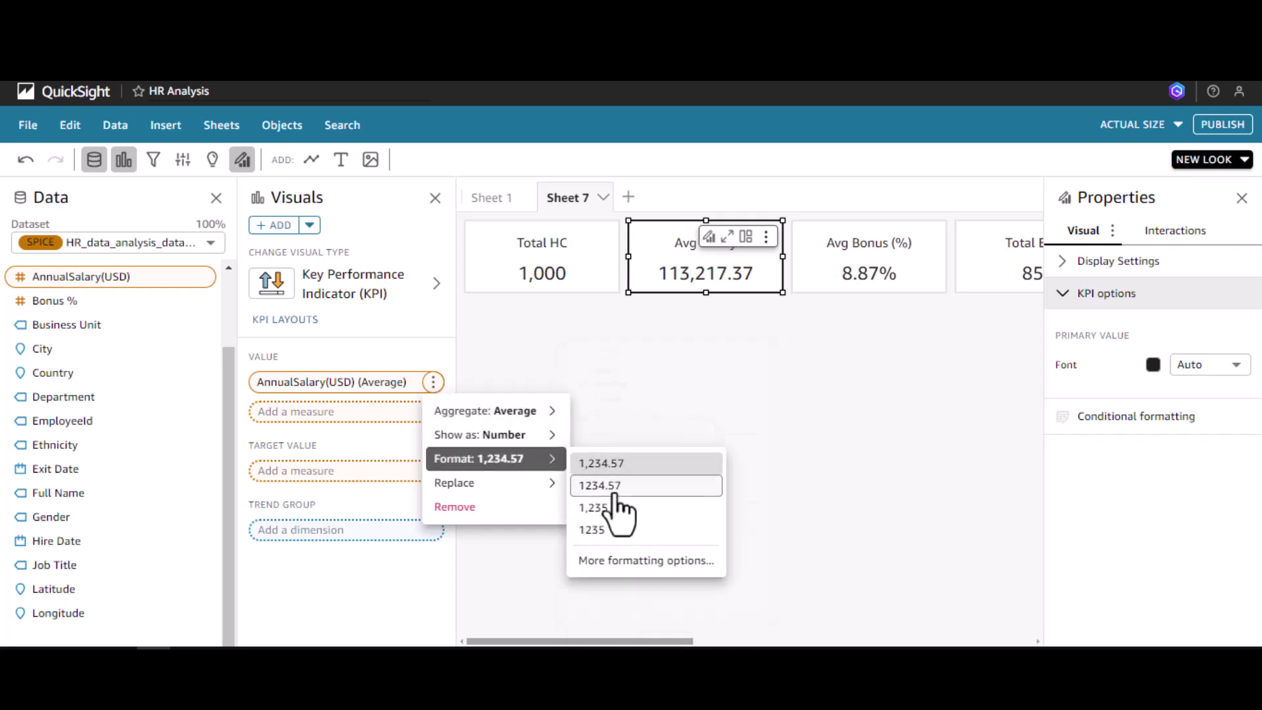
{"action": "left_click", "coordinate": [616, 561]}
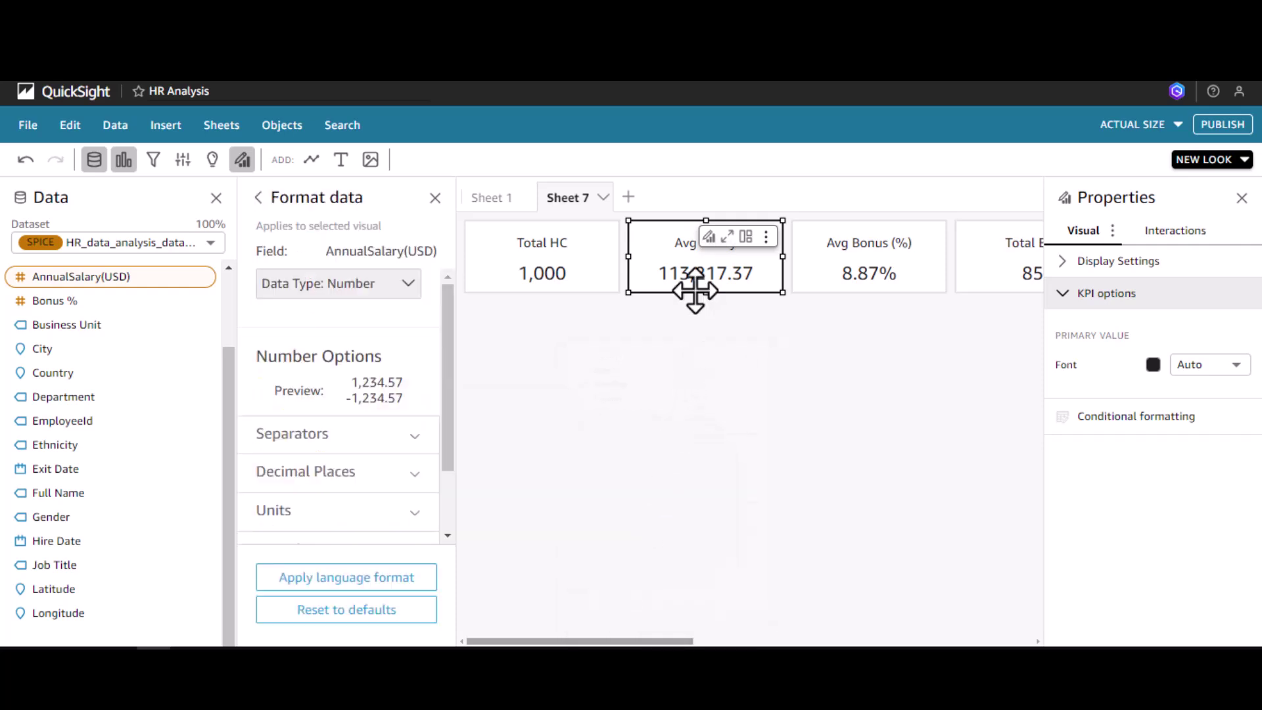
{"action": "left_click", "coordinate": [418, 510]}
{"action": "left_click_drag", "start_coordinate": [451, 397], "coordinate": [456, 460]}
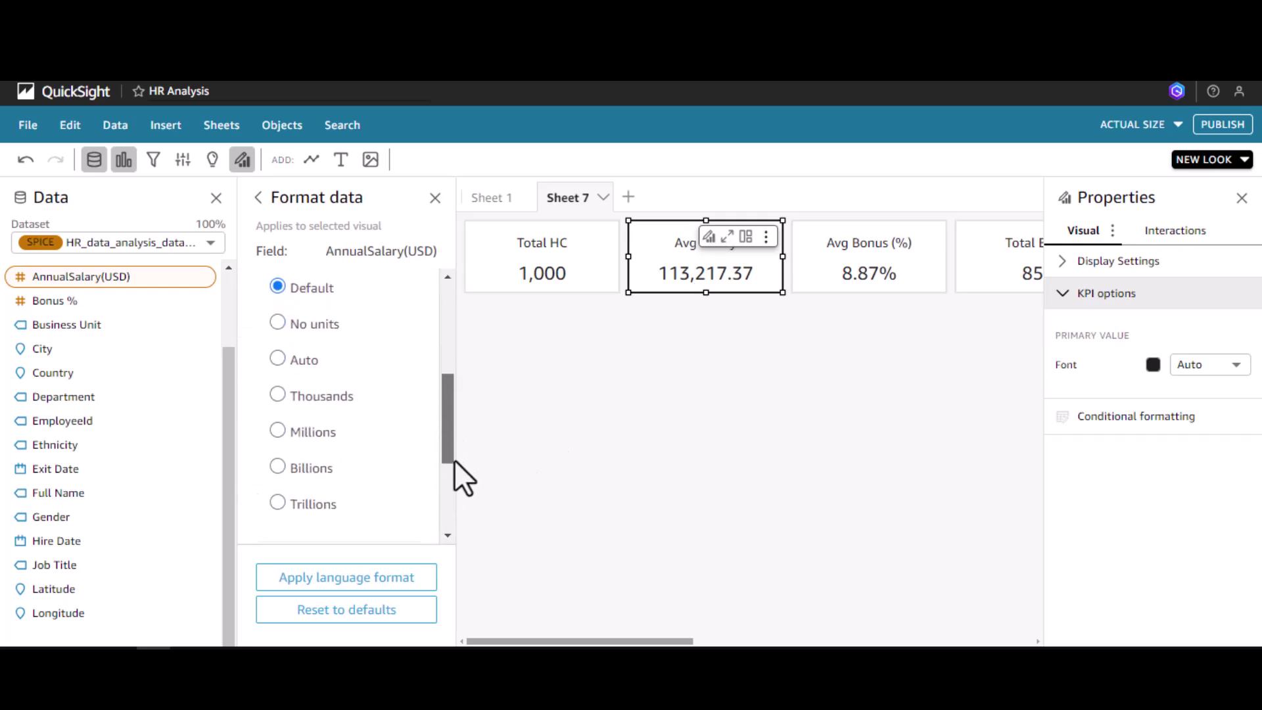
{"action": "left_click", "coordinate": [272, 452]}
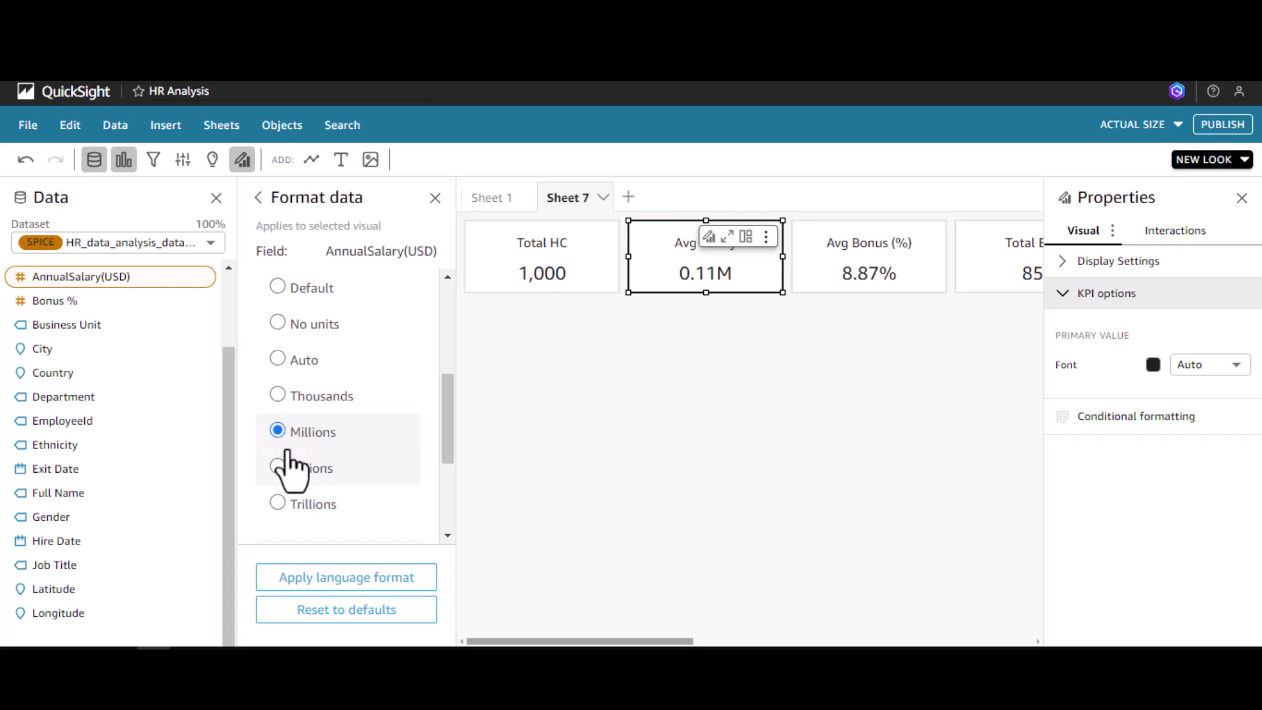
{"action": "left_click", "coordinate": [278, 396]}
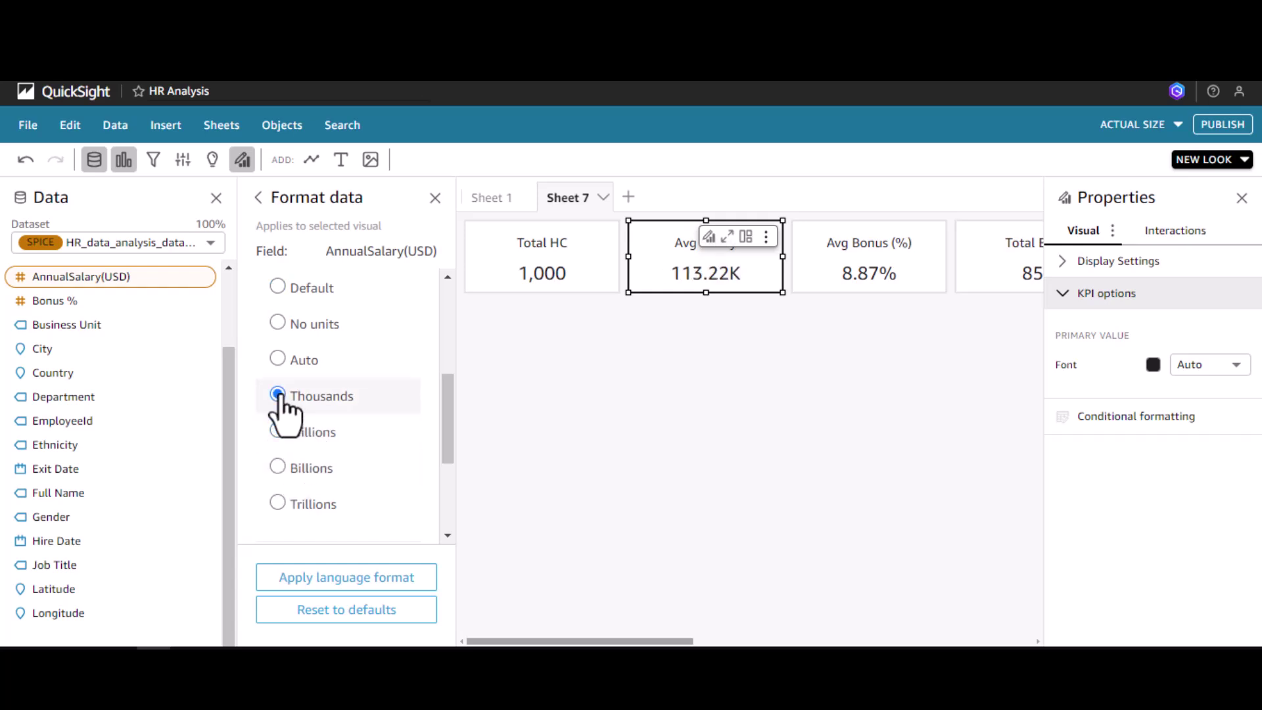
{"action": "left_click_drag", "start_coordinate": [445, 405], "coordinate": [450, 323]}
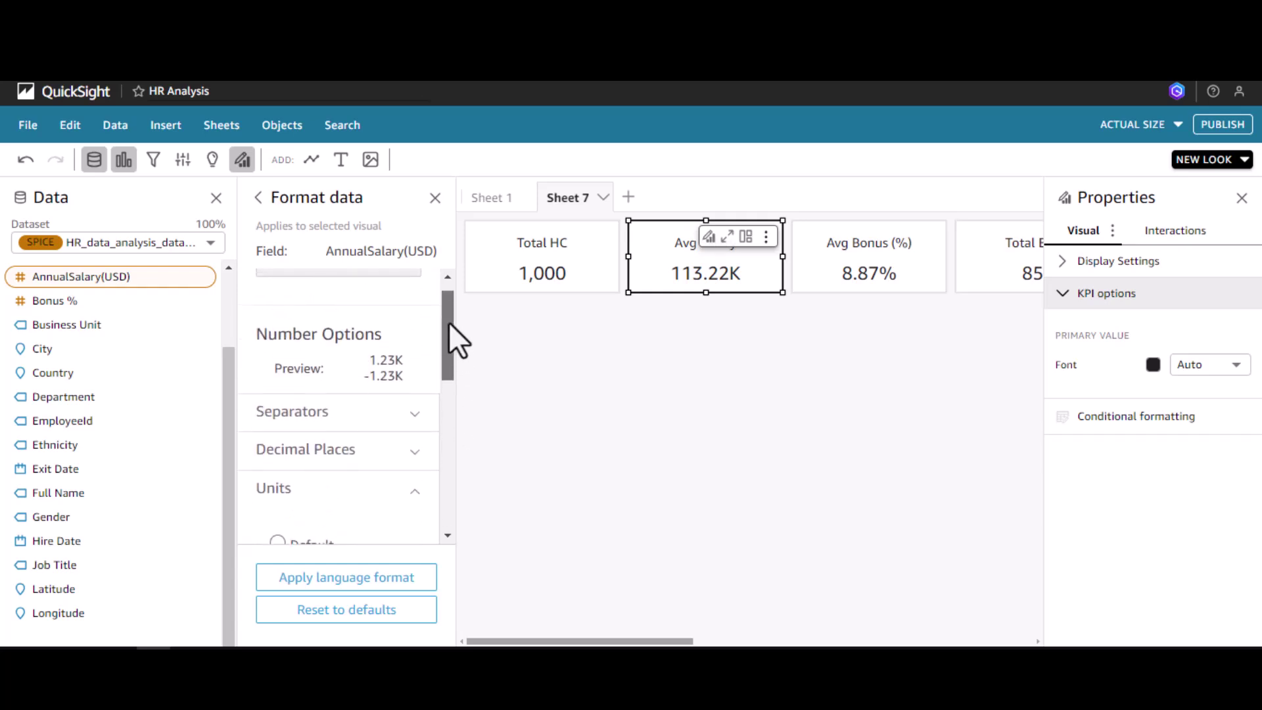
Format Avg Bonus (%) as a whole-number percentage, showing 9%
{"action": "left_click", "coordinate": [846, 288]}
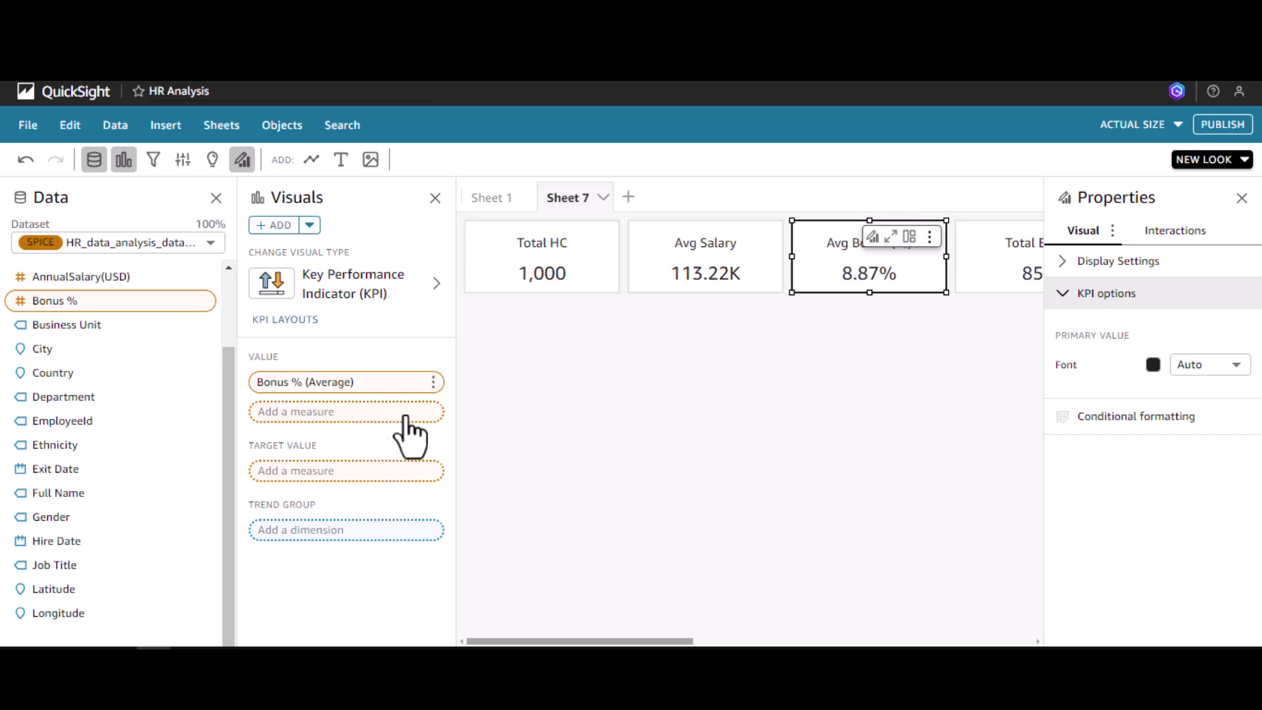
{"action": "left_click", "coordinate": [432, 383]}
{"action": "left_click", "coordinate": [498, 459]}
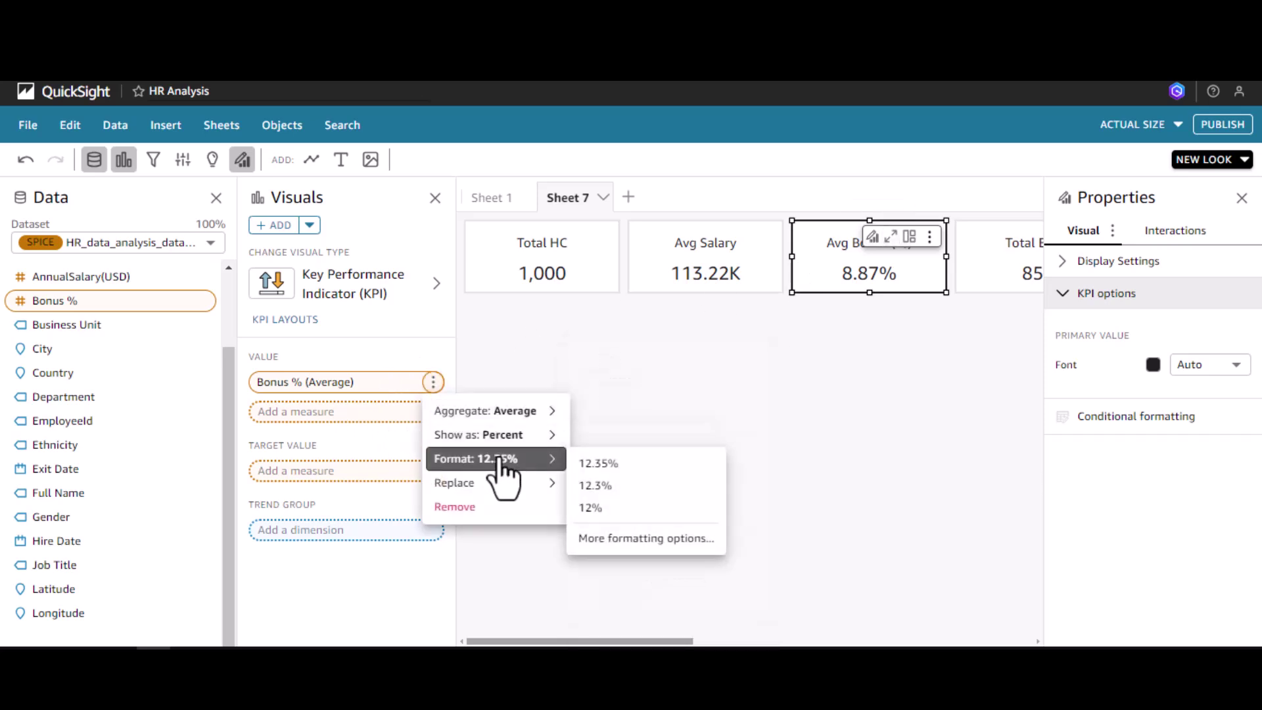
{"action": "left_click", "coordinate": [590, 508]}
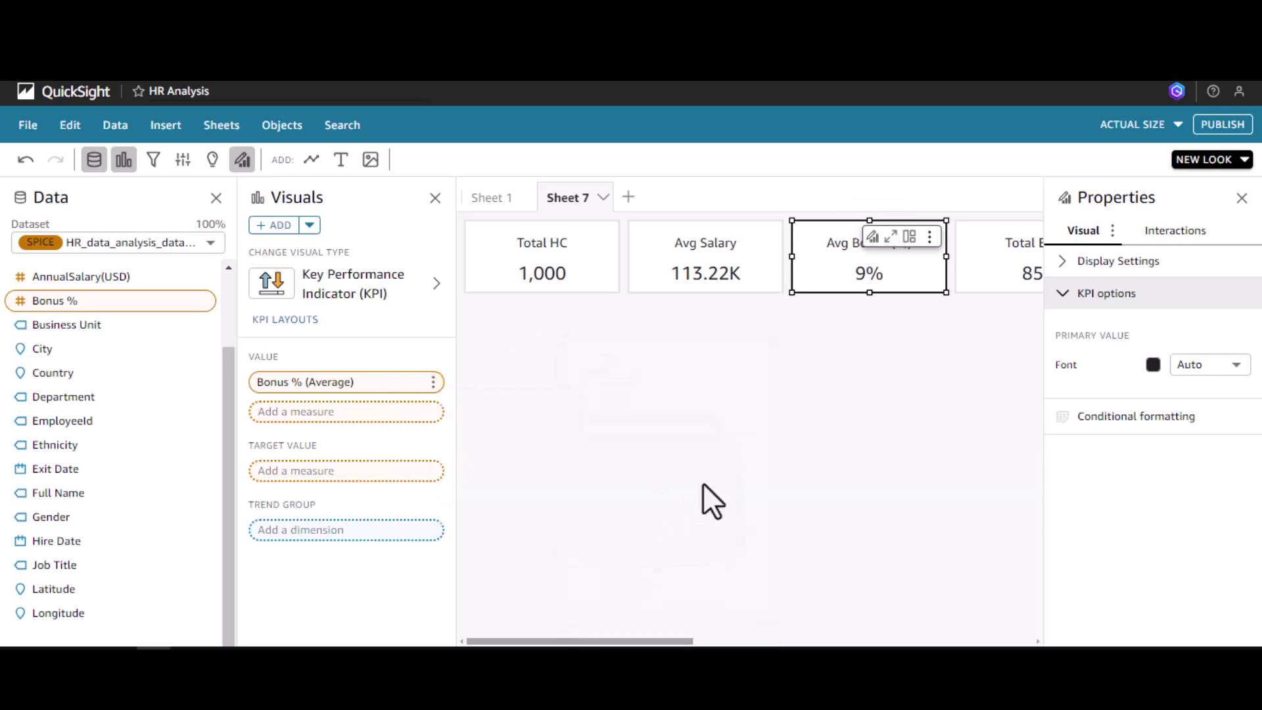
{"action": "mouse_move", "coordinate": [686, 642]}
{"action": "left_mouse_down"}
{"action": "mouse_move", "coordinate": [719, 642]}
{"action": "mouse_move", "coordinate": [685, 642]}
{"action": "left_mouse_up"}
{"action": "left_click", "coordinate": [490, 199]}
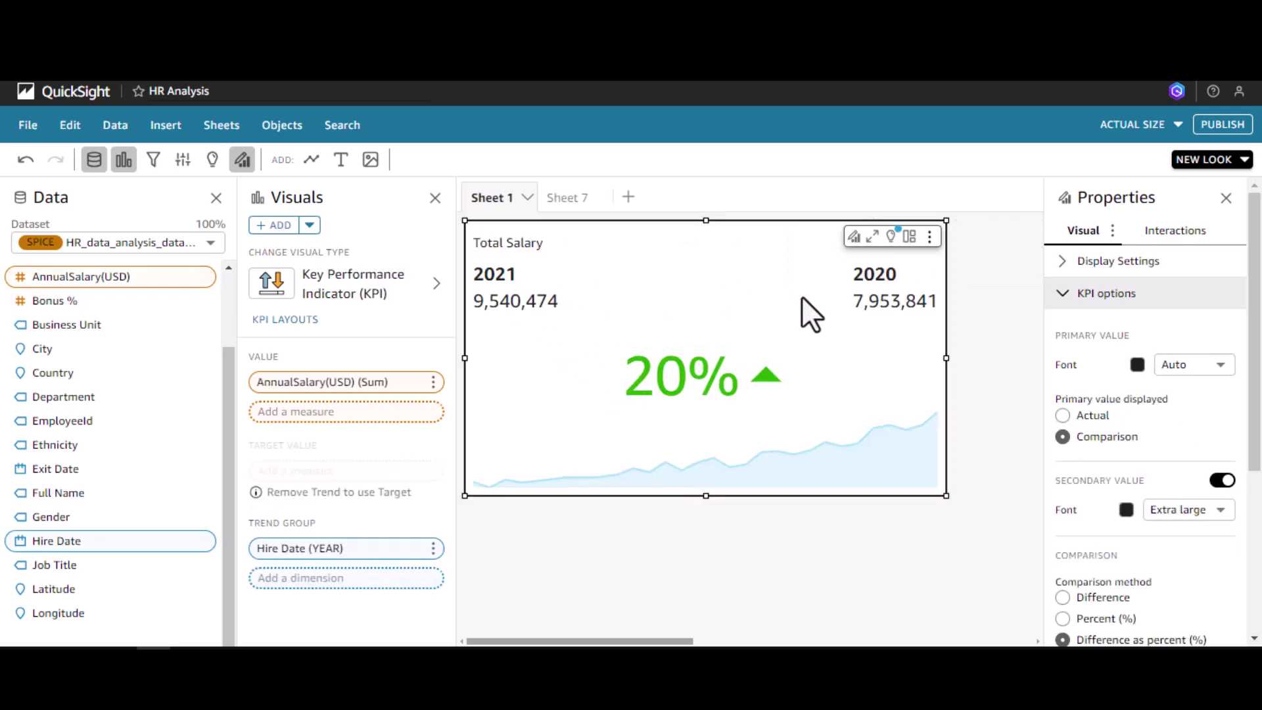
{"action": "left_click", "coordinate": [566, 199]}
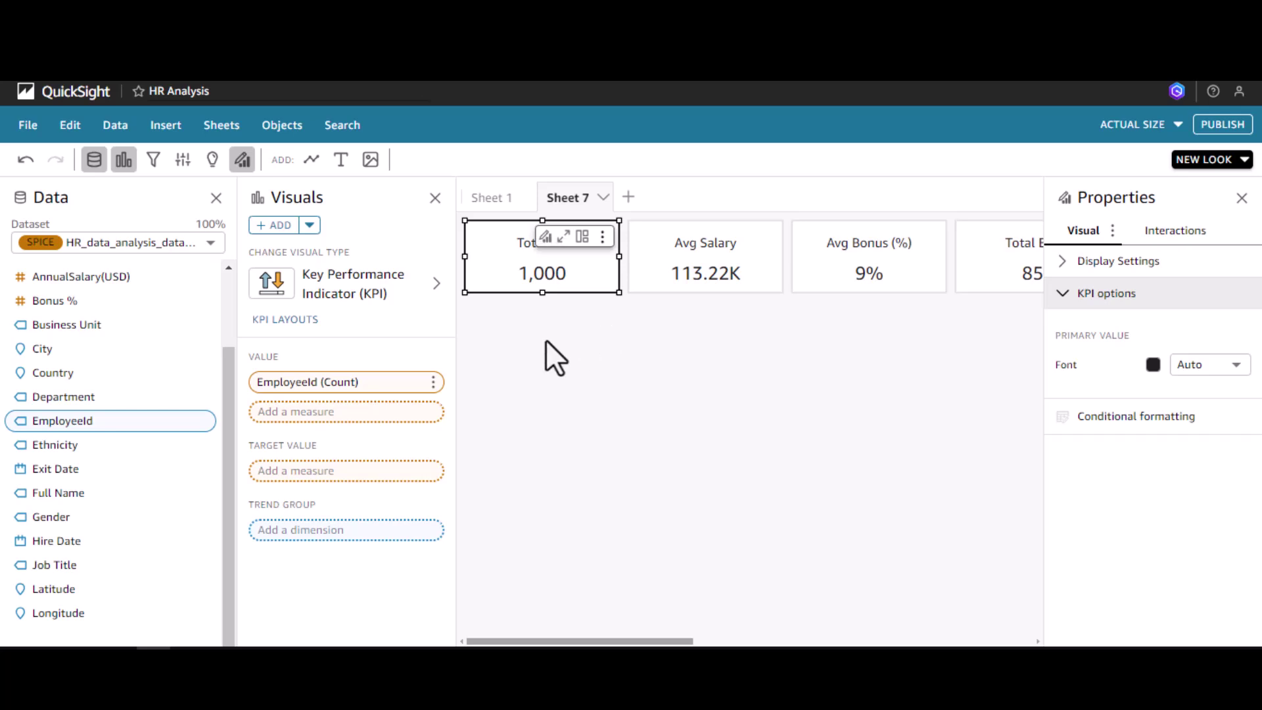
{"action": "left_click", "coordinate": [309, 225]}
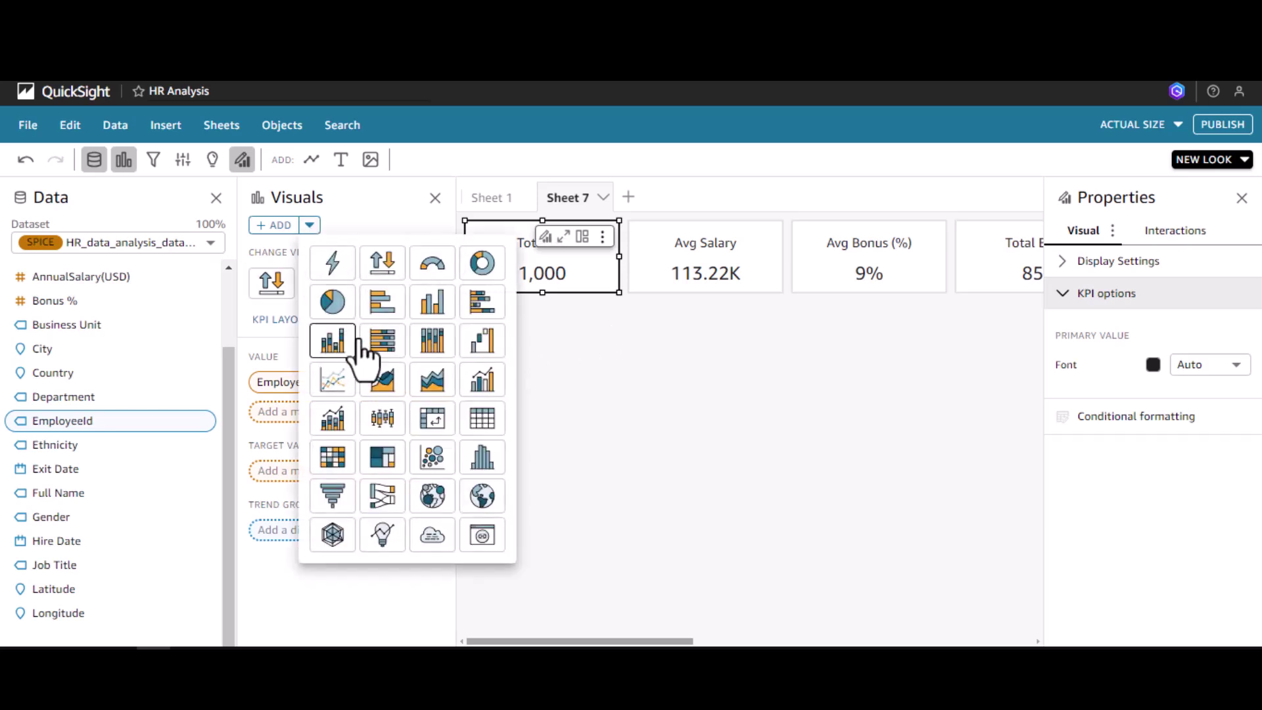
{"action": "left_click", "coordinate": [640, 401]}
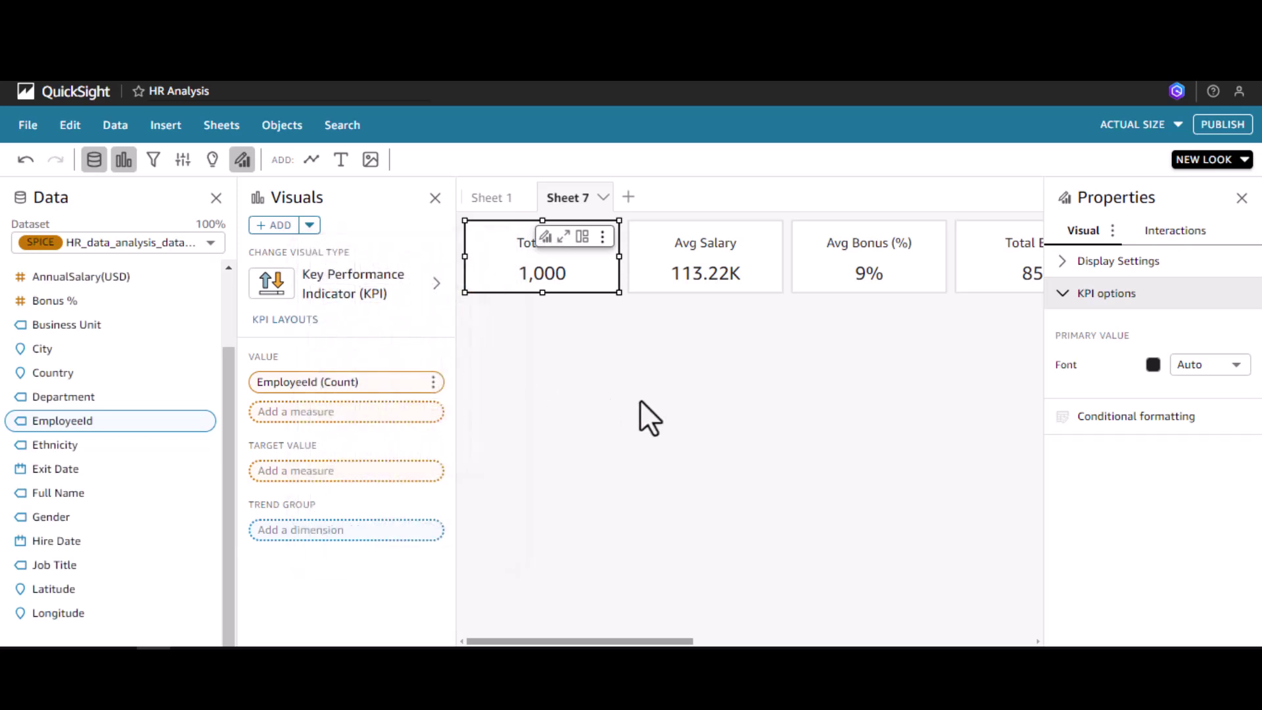